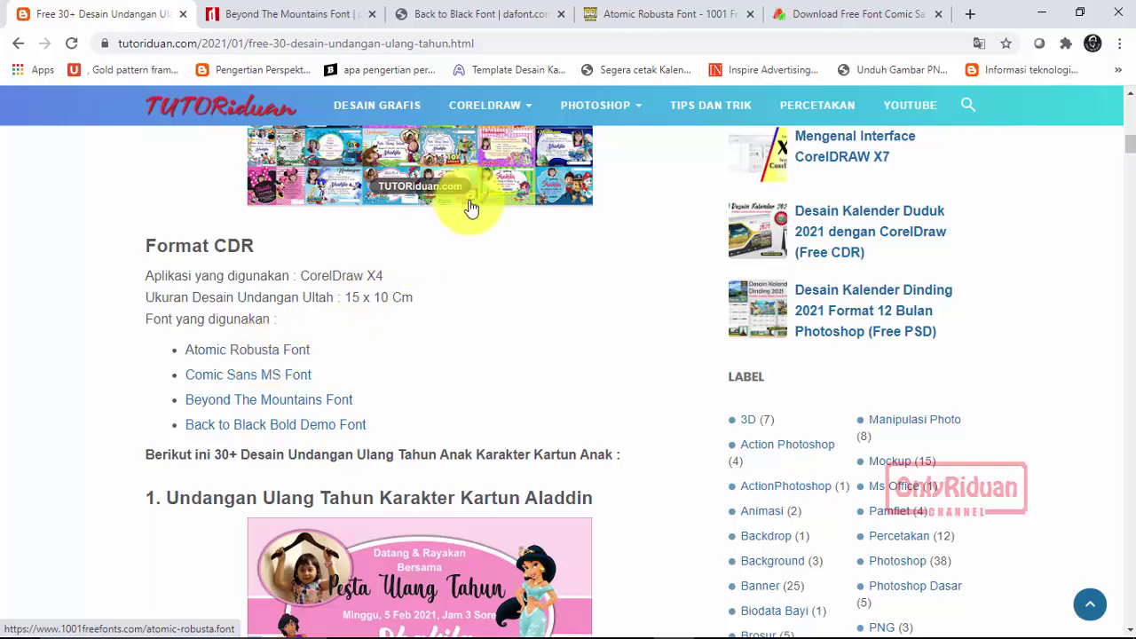
- Review the download pages for the Atomic Robusta, Comic Sans MS, Beyond The Mountains and Back to Black fonts against the article's font list
left_click(643, 14)
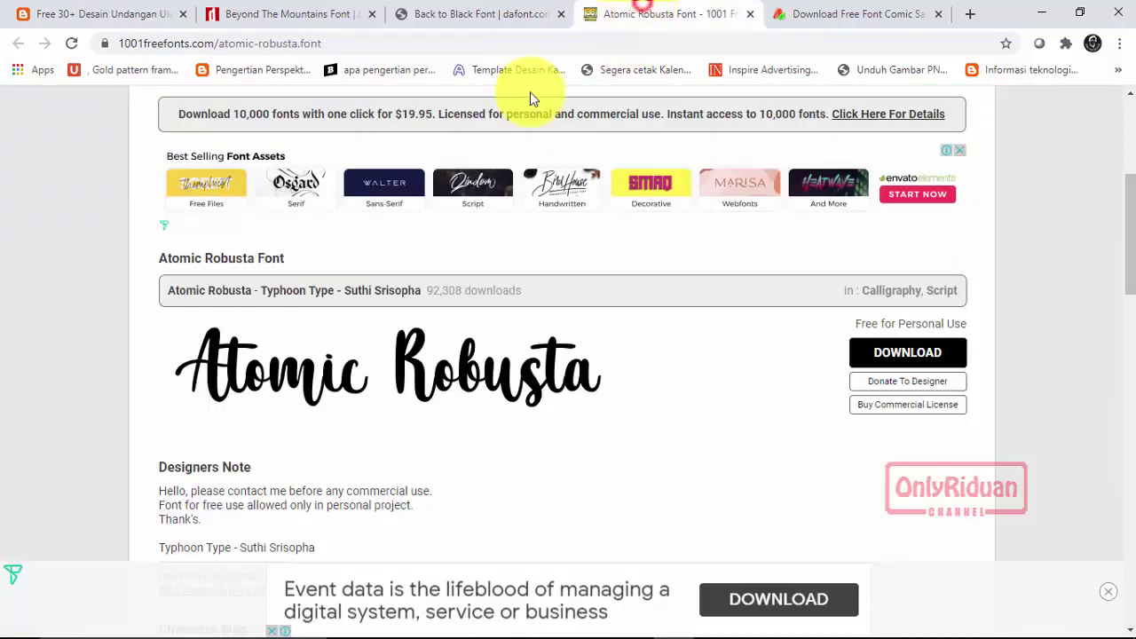
left_click(909, 364)
left_click(104, 11)
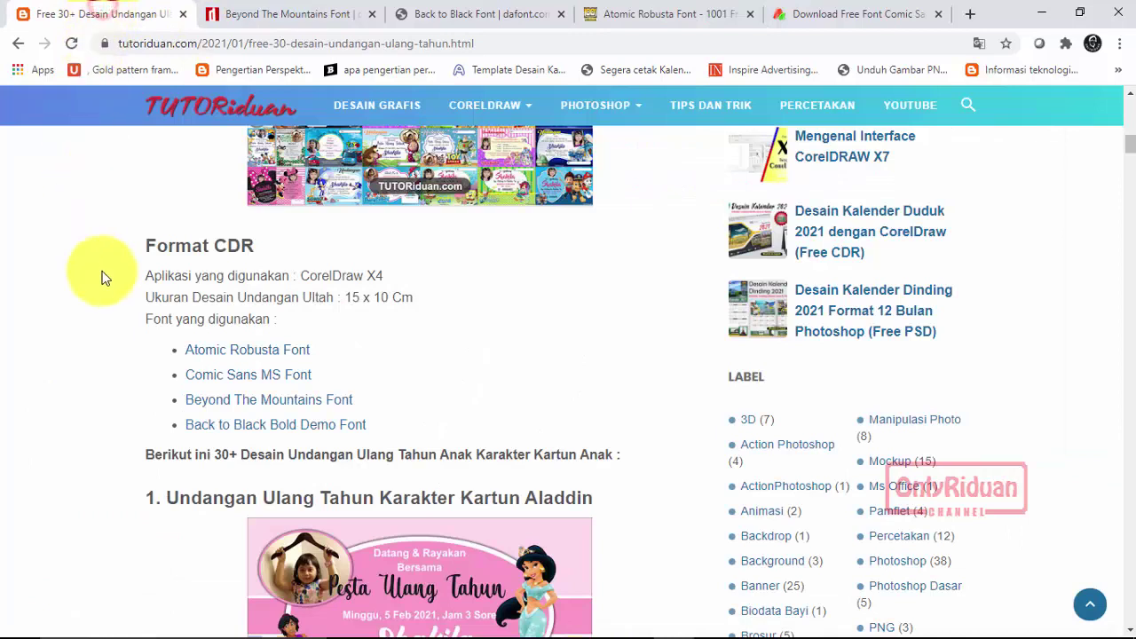
left_click(826, 22)
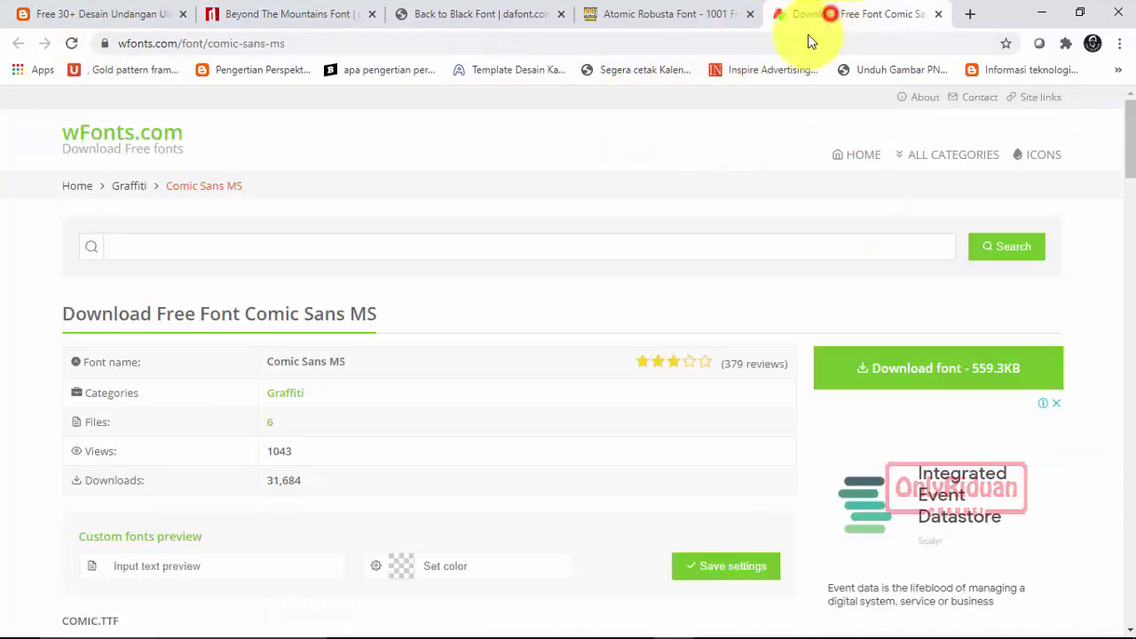
left_click(116, 13)
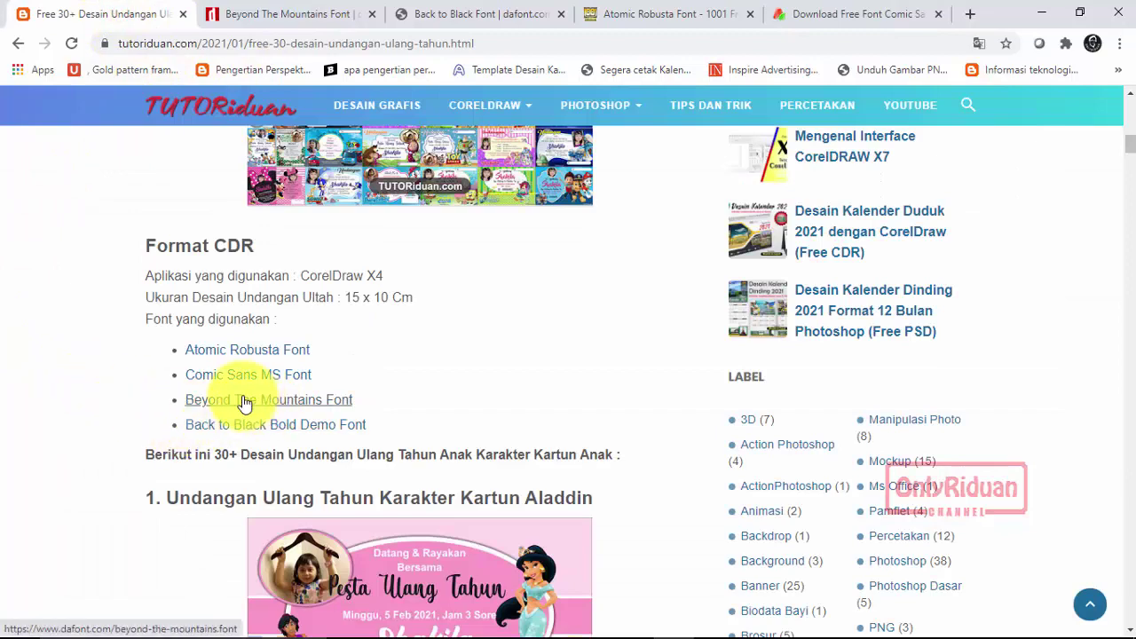
left_click(302, 14)
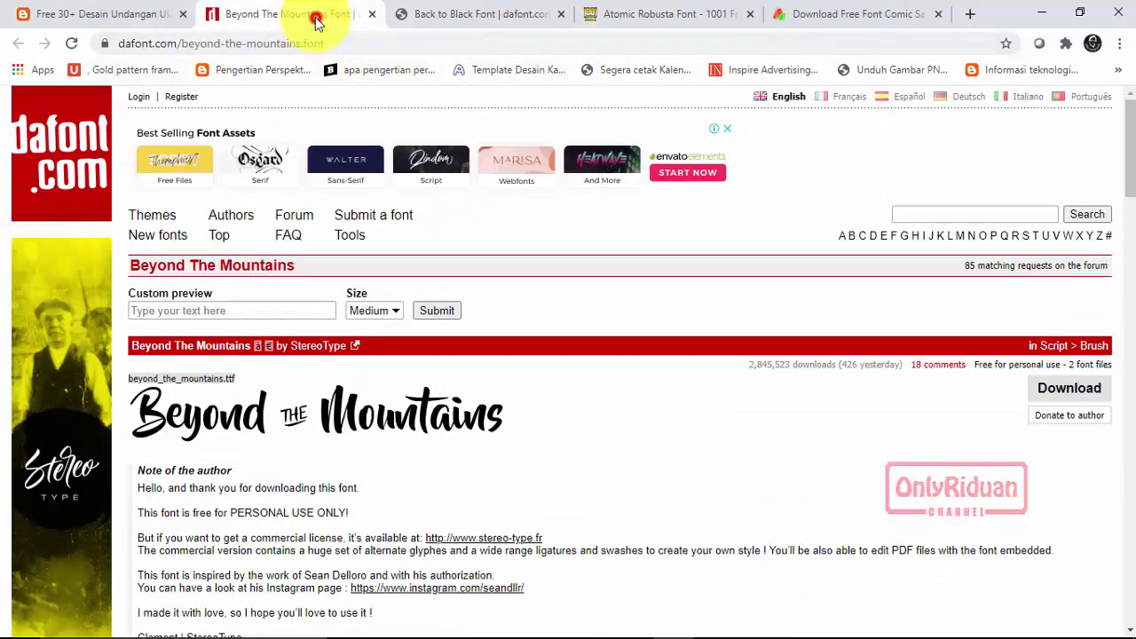
left_click(59, 11)
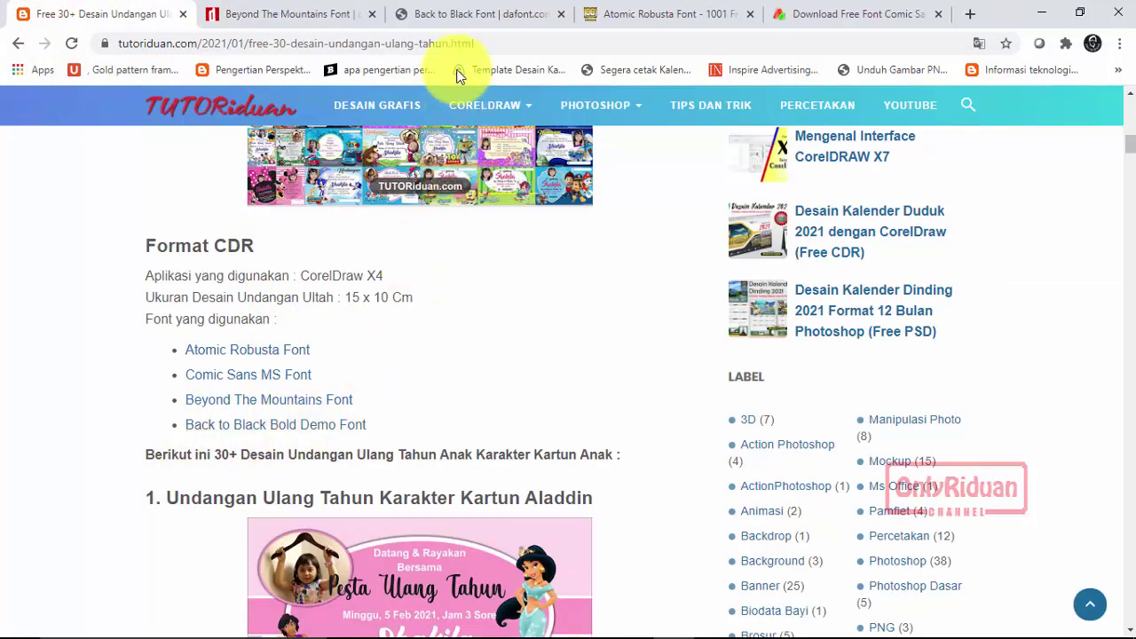
left_click(456, 13)
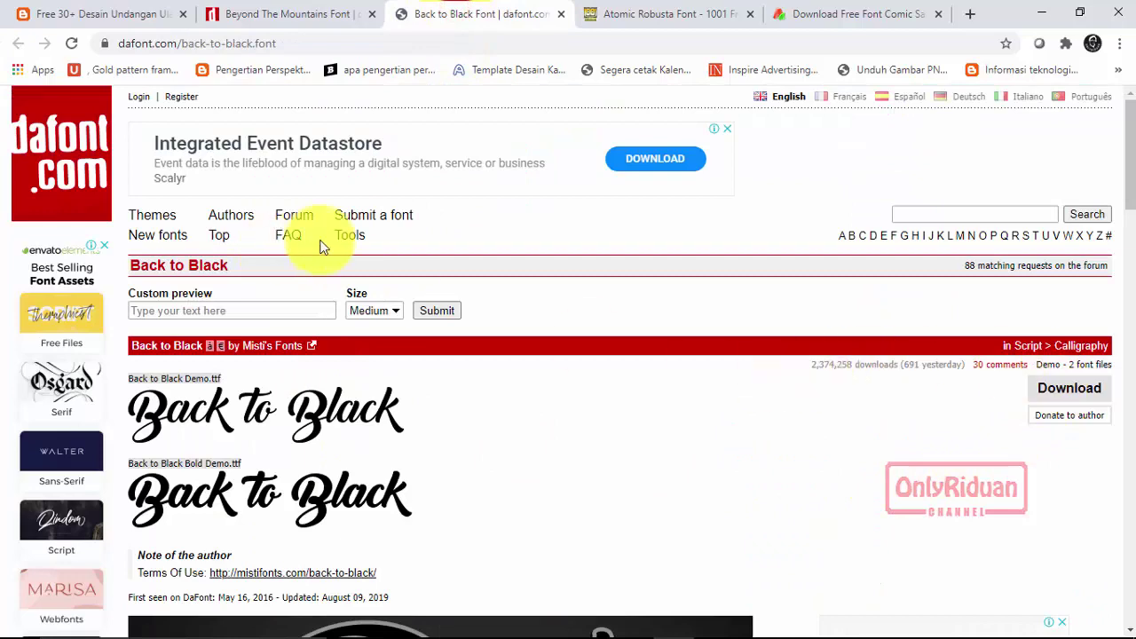
left_click(96, 18)
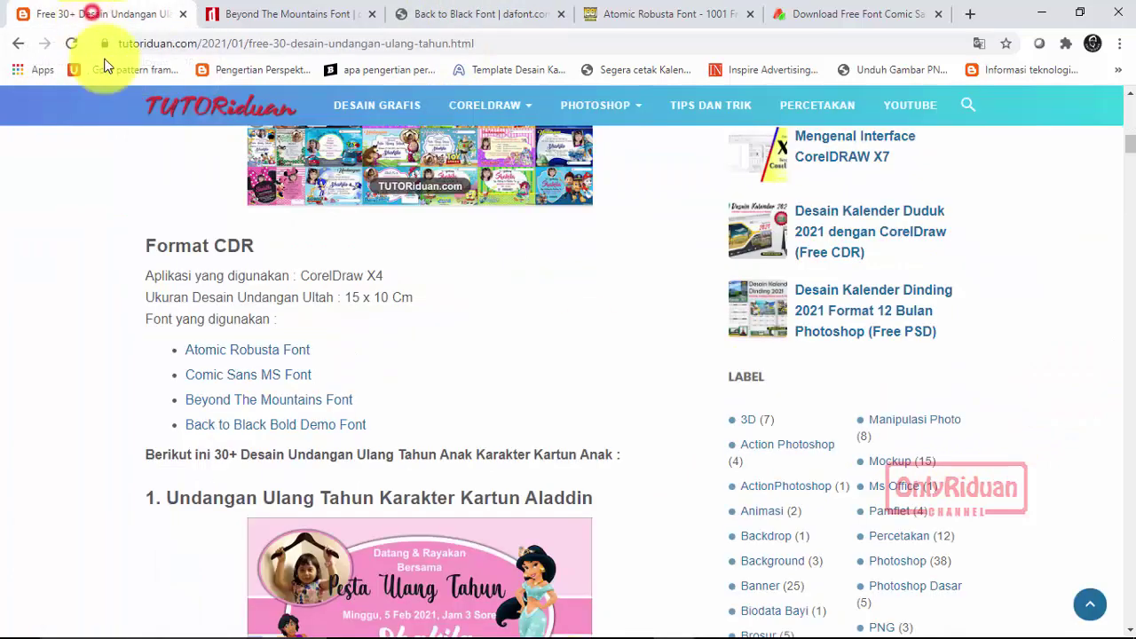
- Switch to the Font folder in File Explorer and extract beyond_the_mountains.zip into that same folder
mouse_move(443, 623)
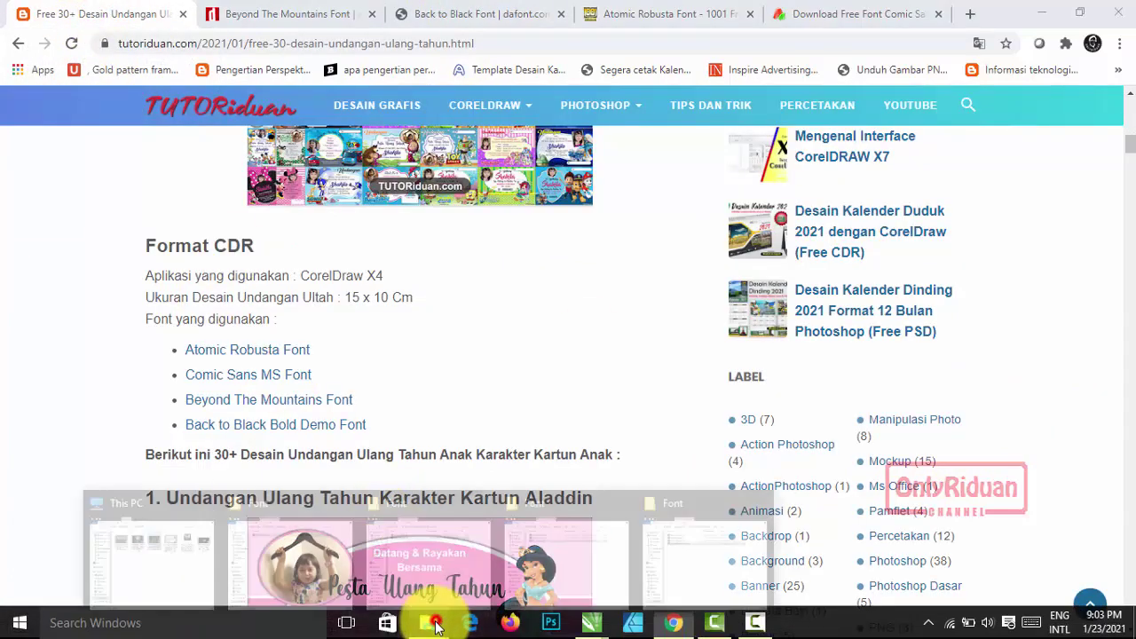
left_click(685, 525)
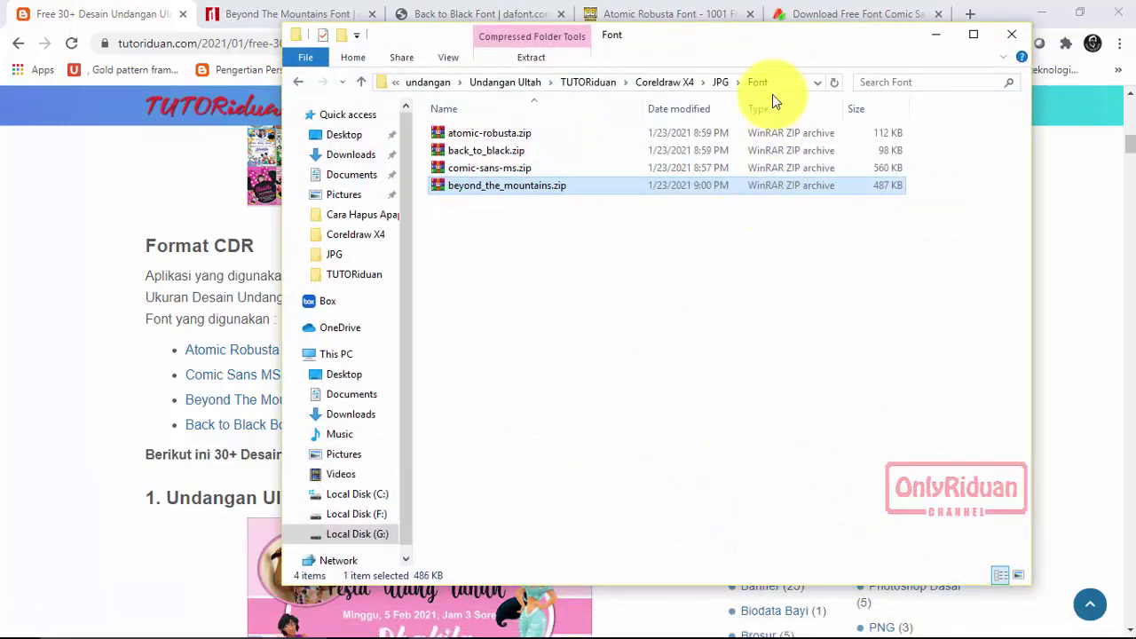
left_click_drag(723, 34, 600, 68)
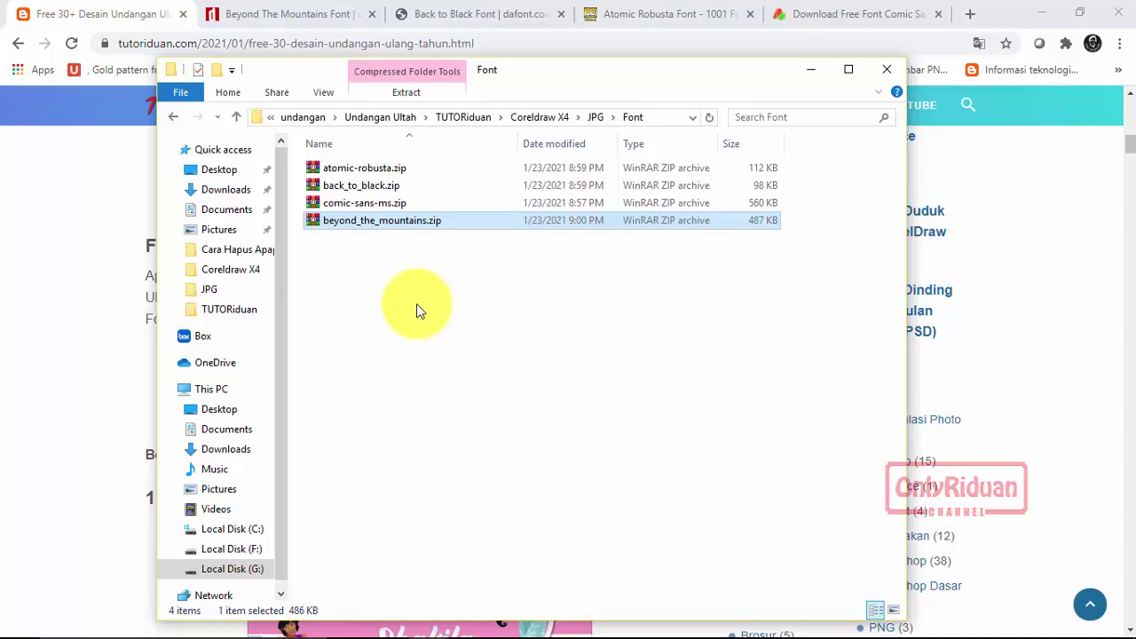
right_click(376, 220)
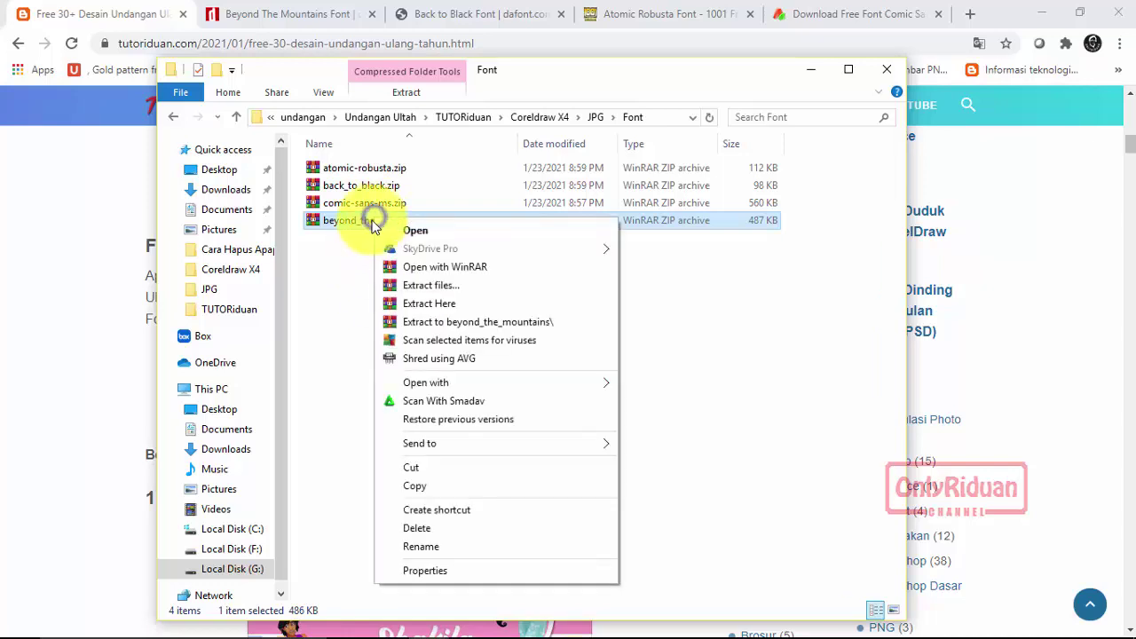
left_click(439, 304)
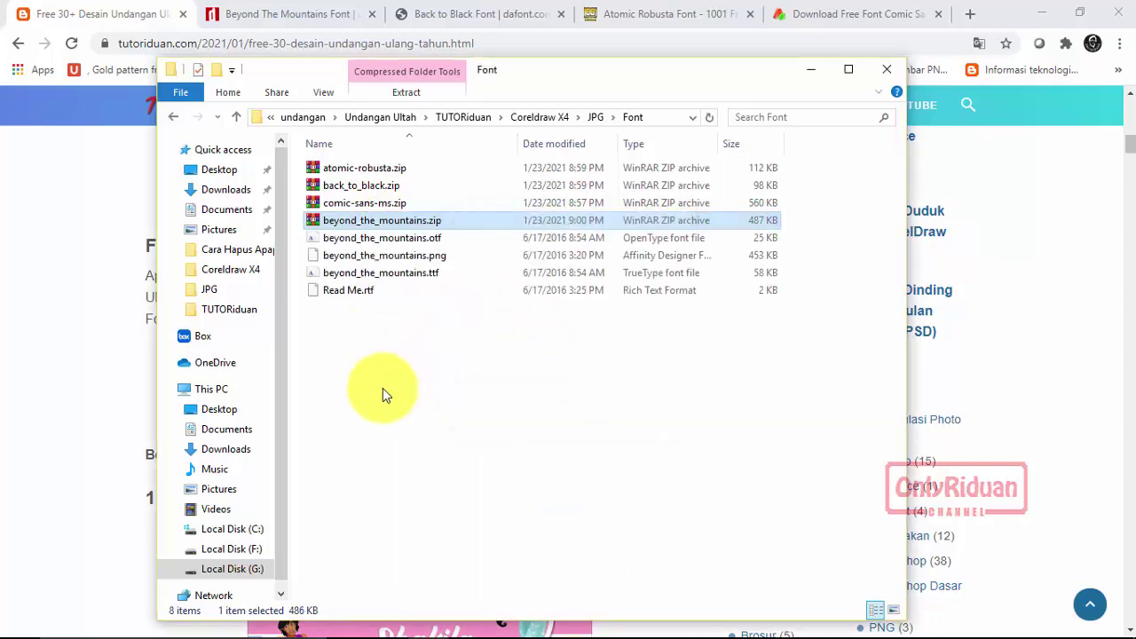
- Try to install the TrueType font beyond_the_mountains.ttf, declining to replace the existing font
left_click(381, 273)
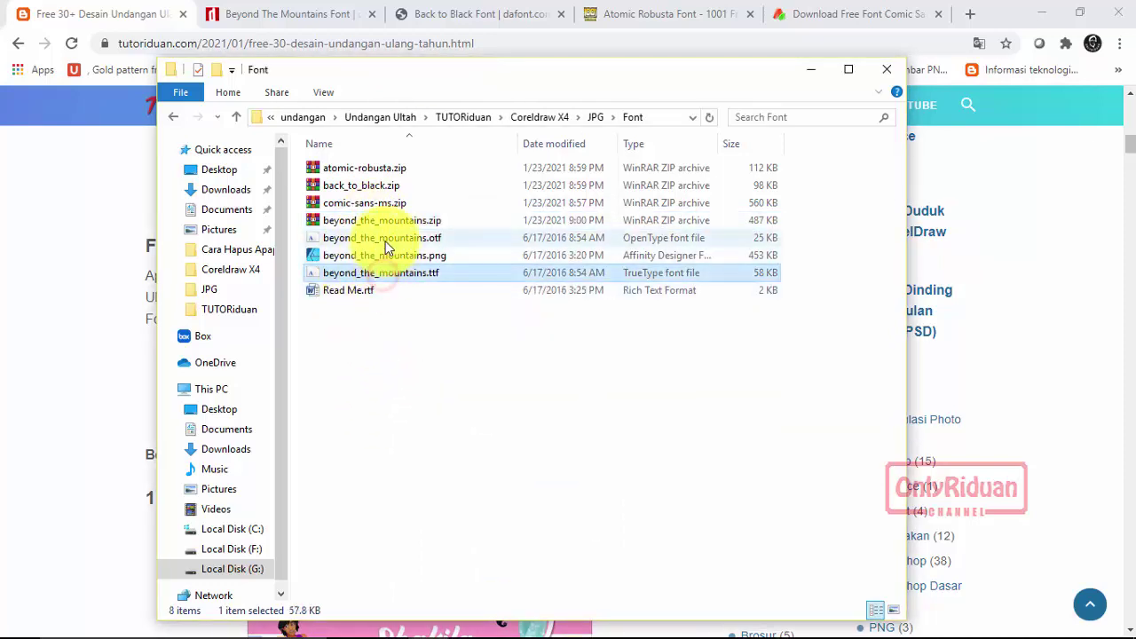
left_click(385, 238)
left_click(401, 274)
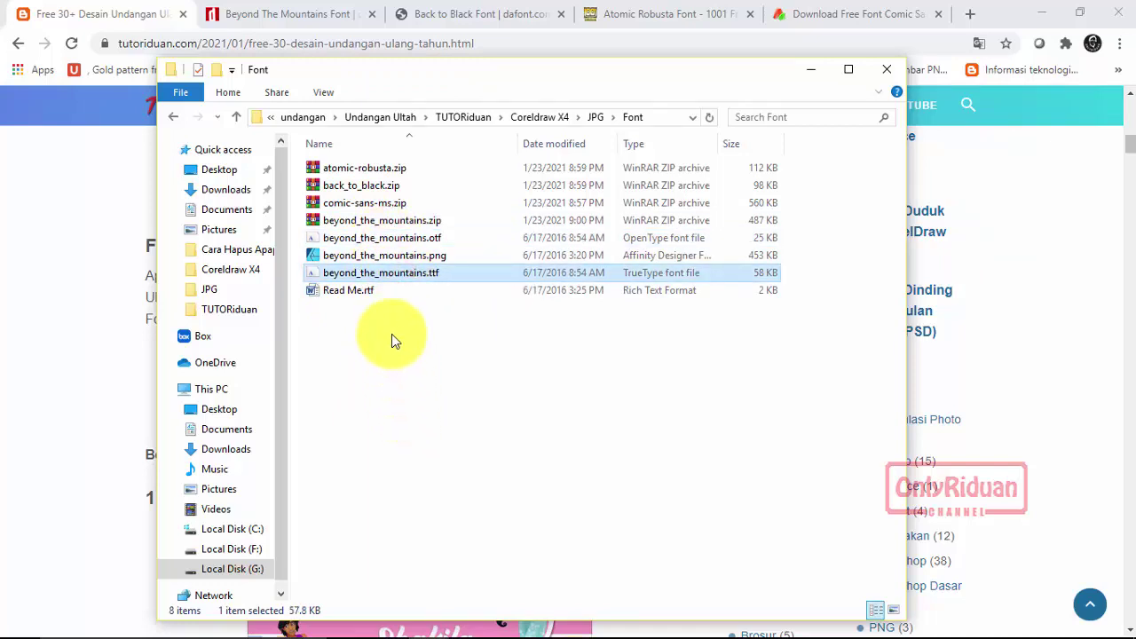
right_click(404, 274)
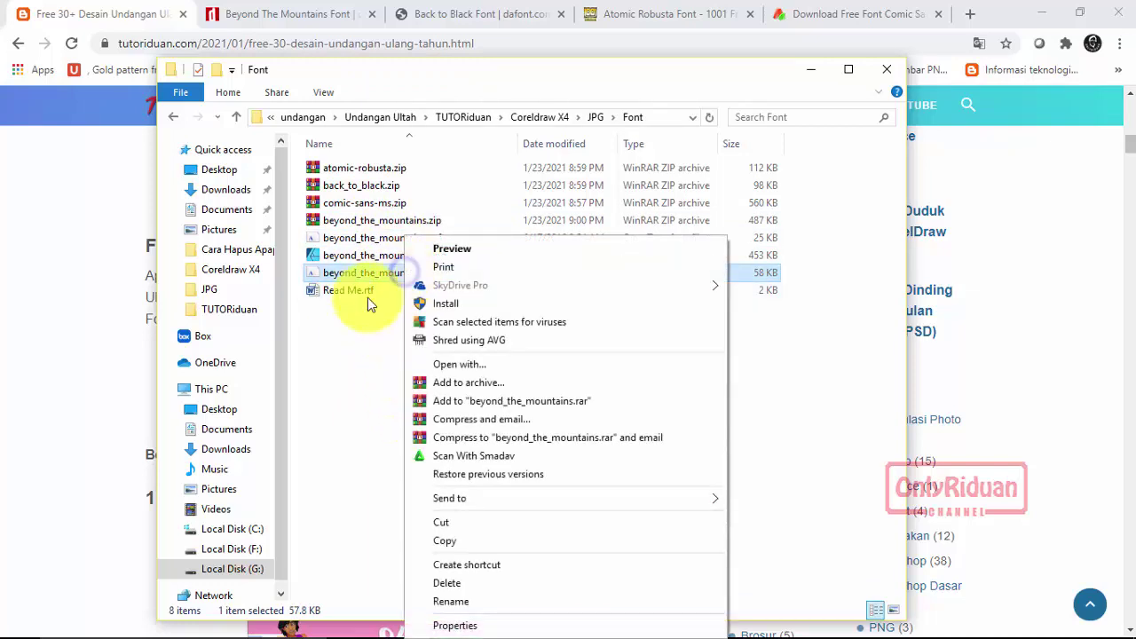
left_click(430, 303)
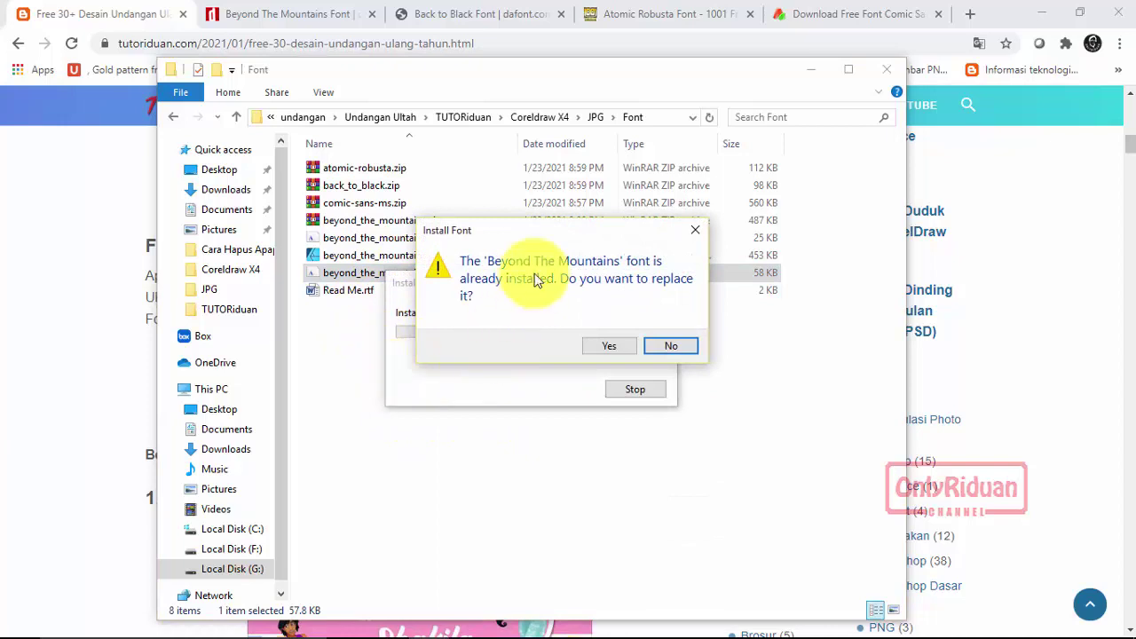
left_click_drag(542, 230, 517, 369)
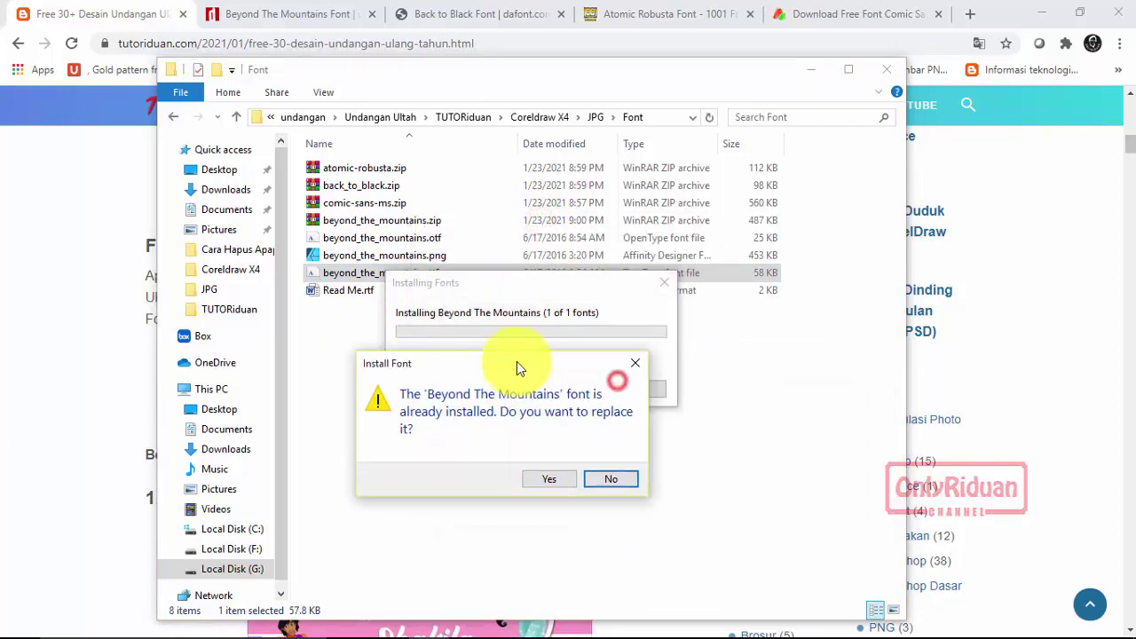
left_click(600, 477)
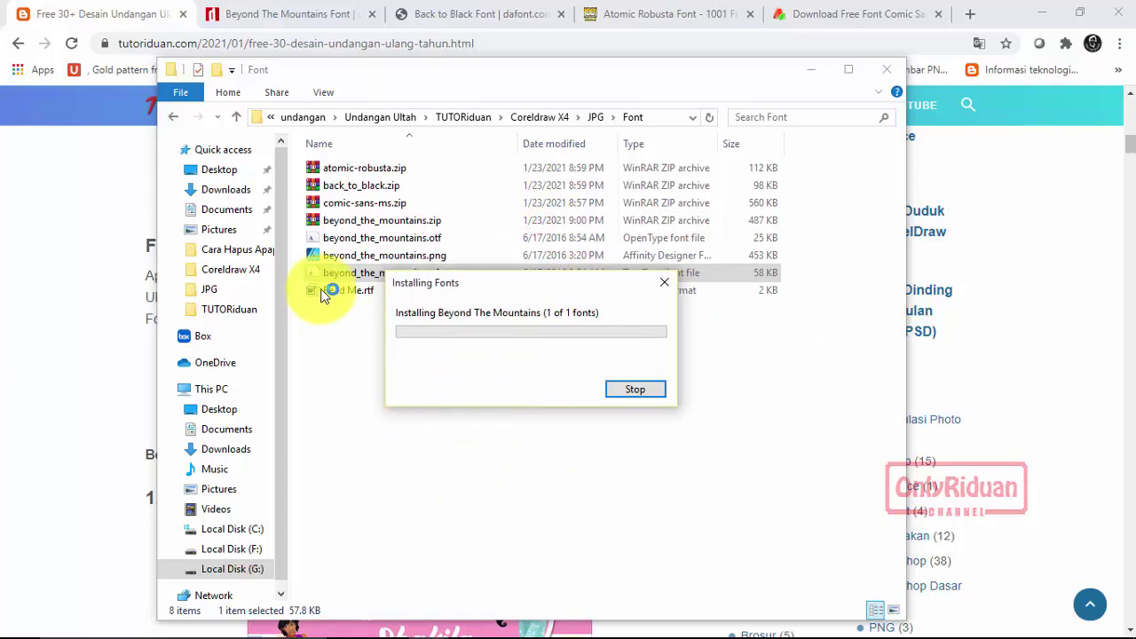
- Install the OpenType font beyond_the_mountains.otf, agreeing to replace the existing font
left_click(344, 242)
right_click(349, 241)
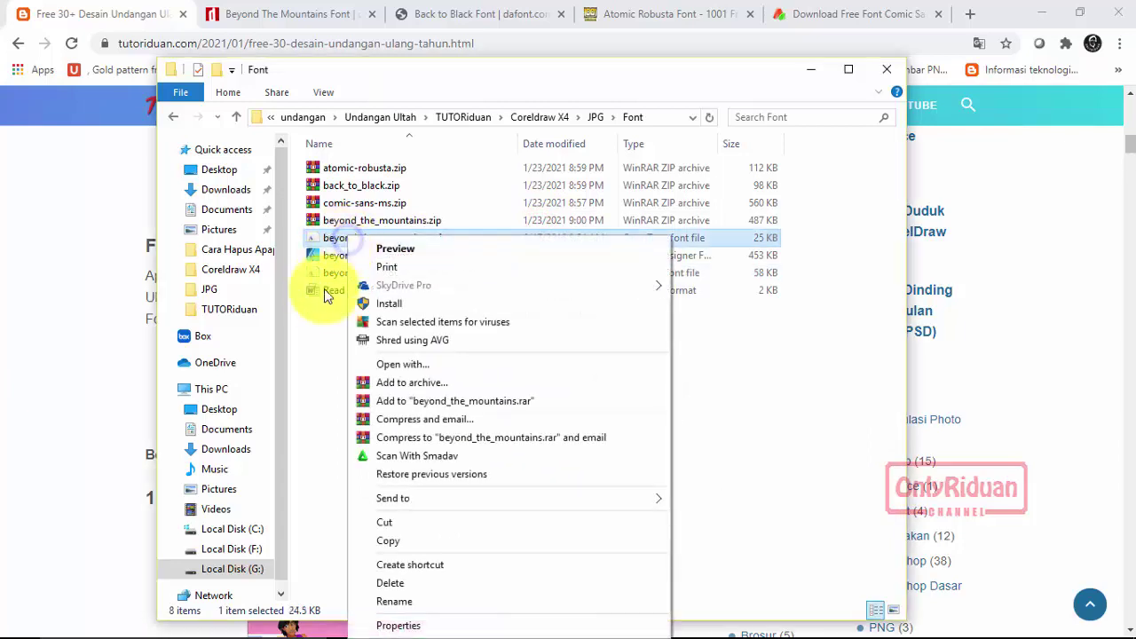
left_click(396, 304)
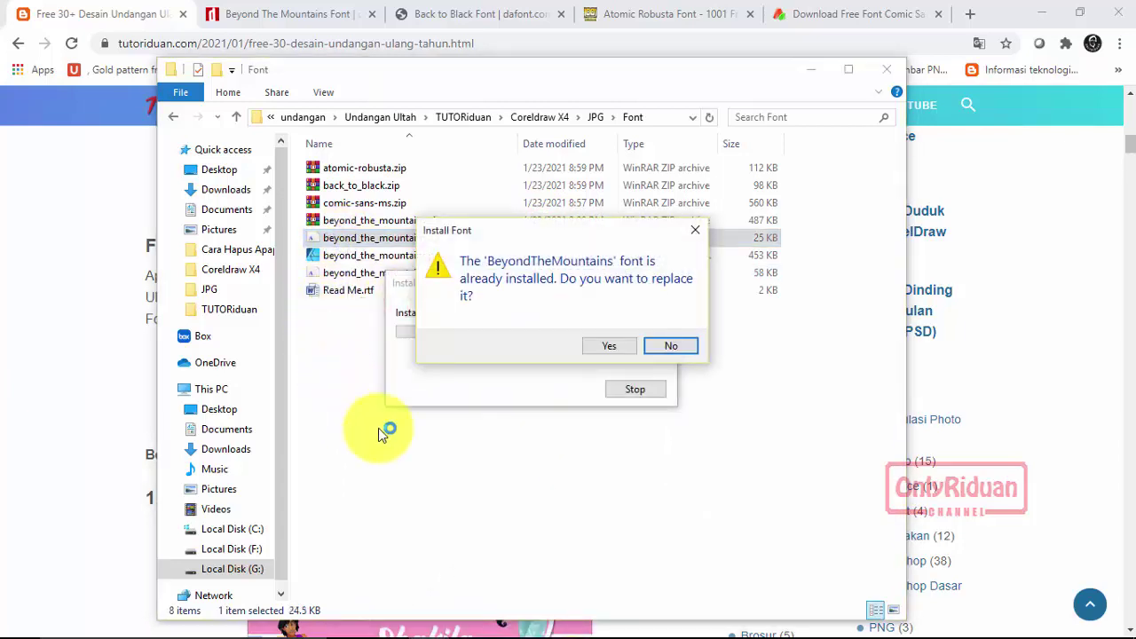
left_click_drag(534, 233, 632, 368)
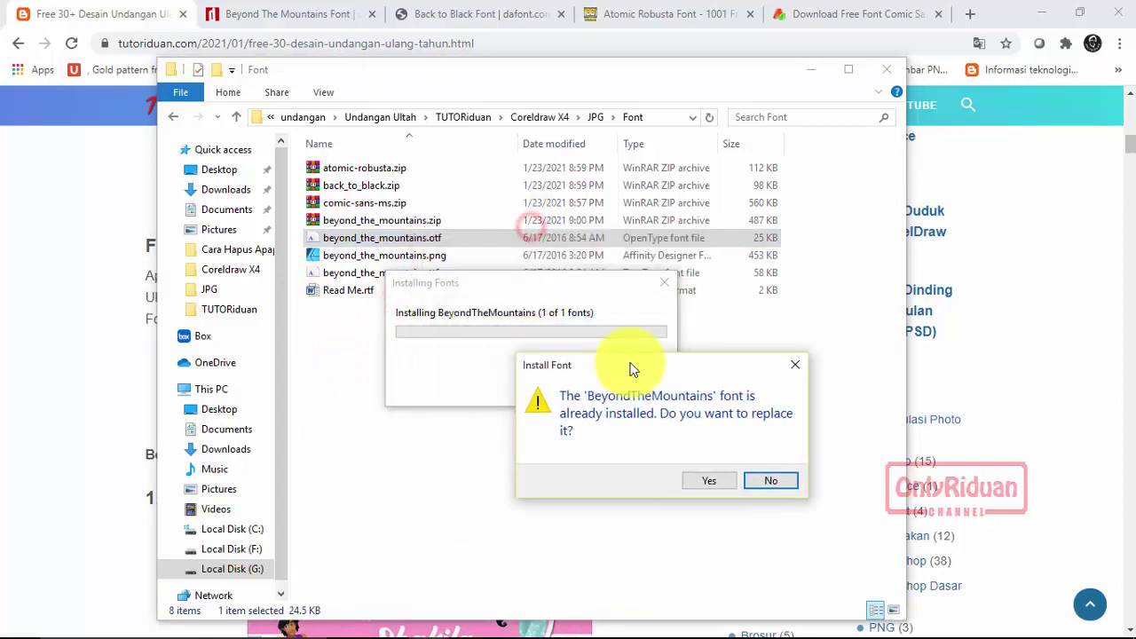
left_click(693, 477)
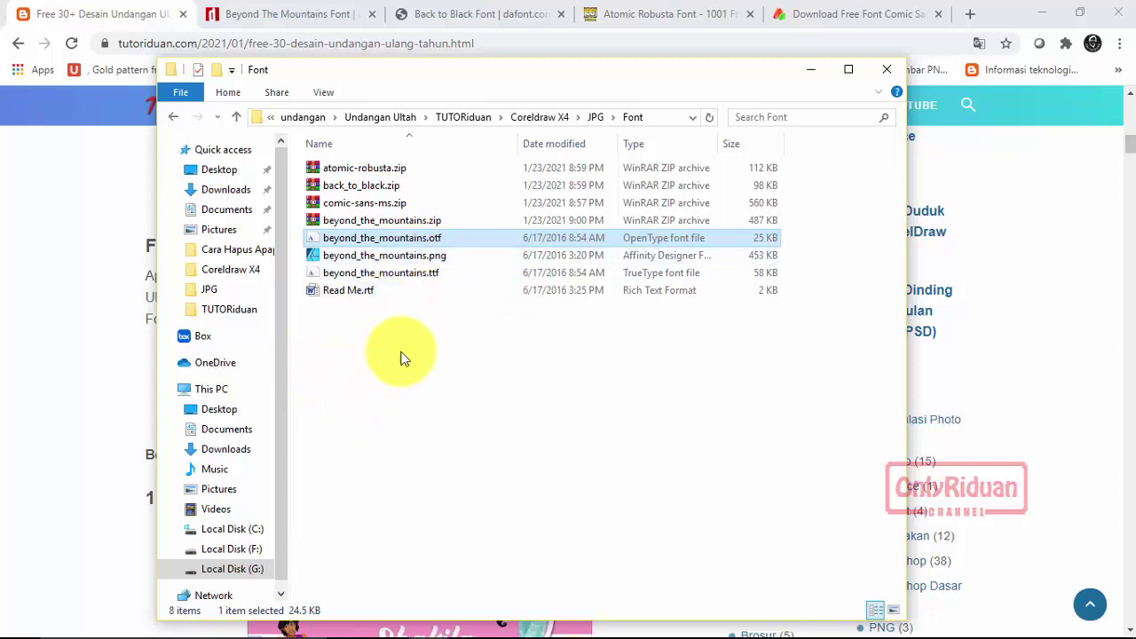
left_click(398, 240)
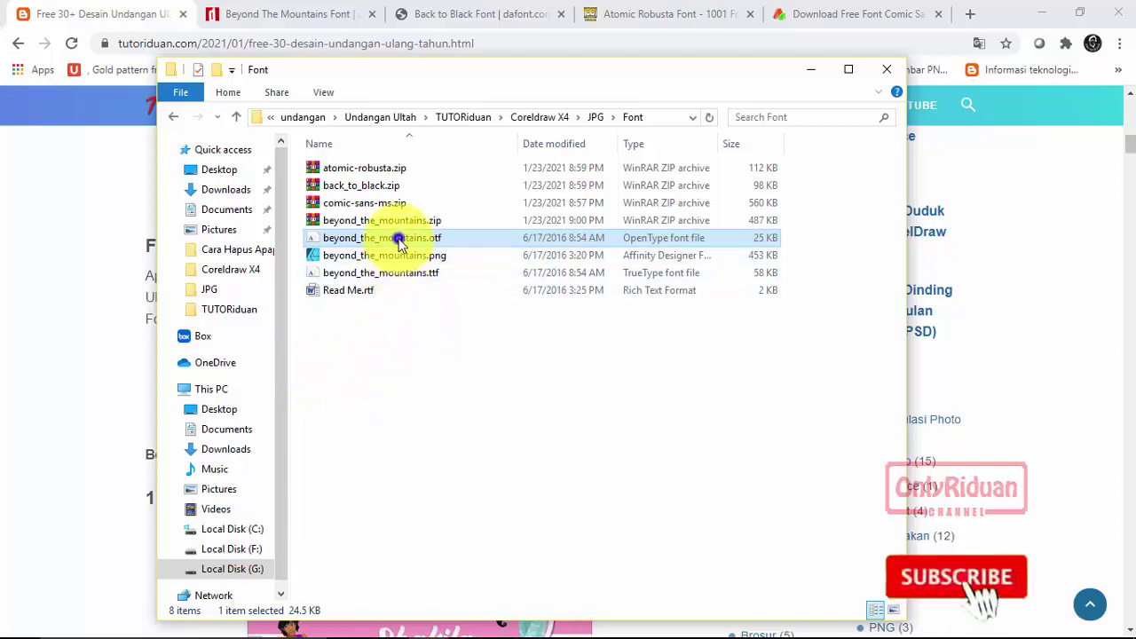
right_click(398, 239)
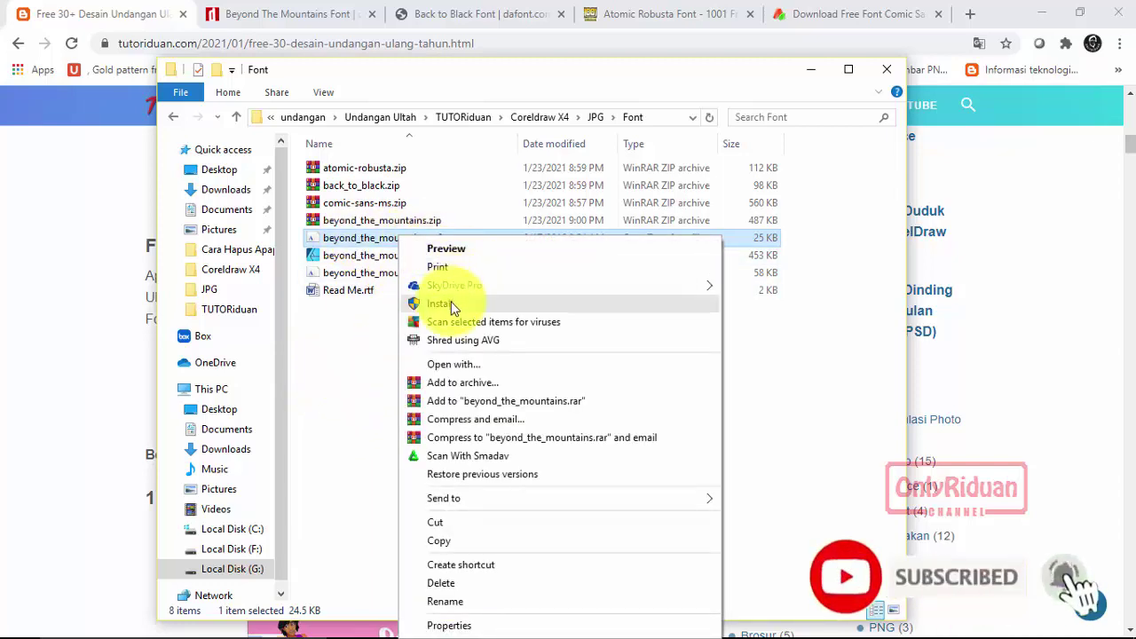
left_click(351, 343)
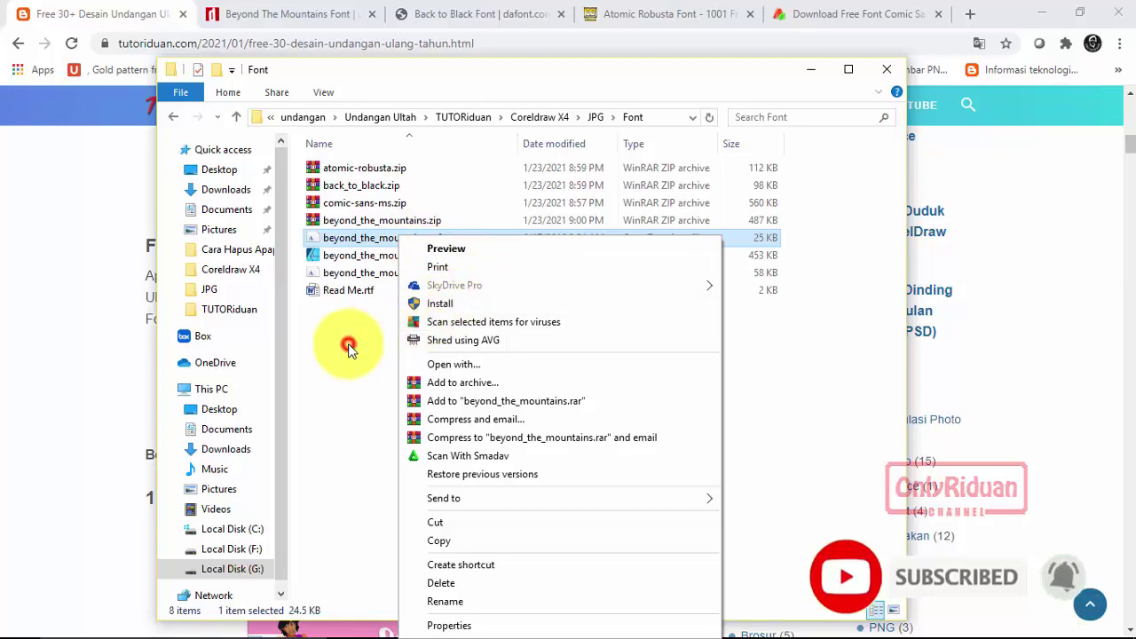
- Return to the invitation article in Chrome and look through the numbered cartoon birthday designs and their CDR downloads, from Aladdin to Naruto
left_click(810, 72)
left_click(118, 16)
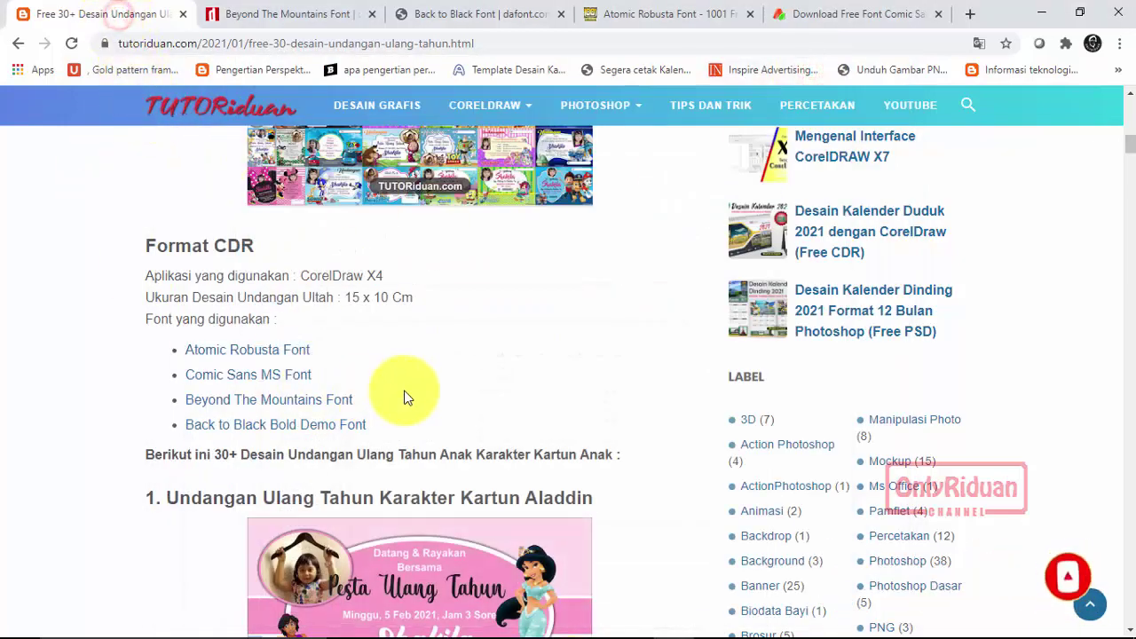
scroll(404, 397, "down", 1)
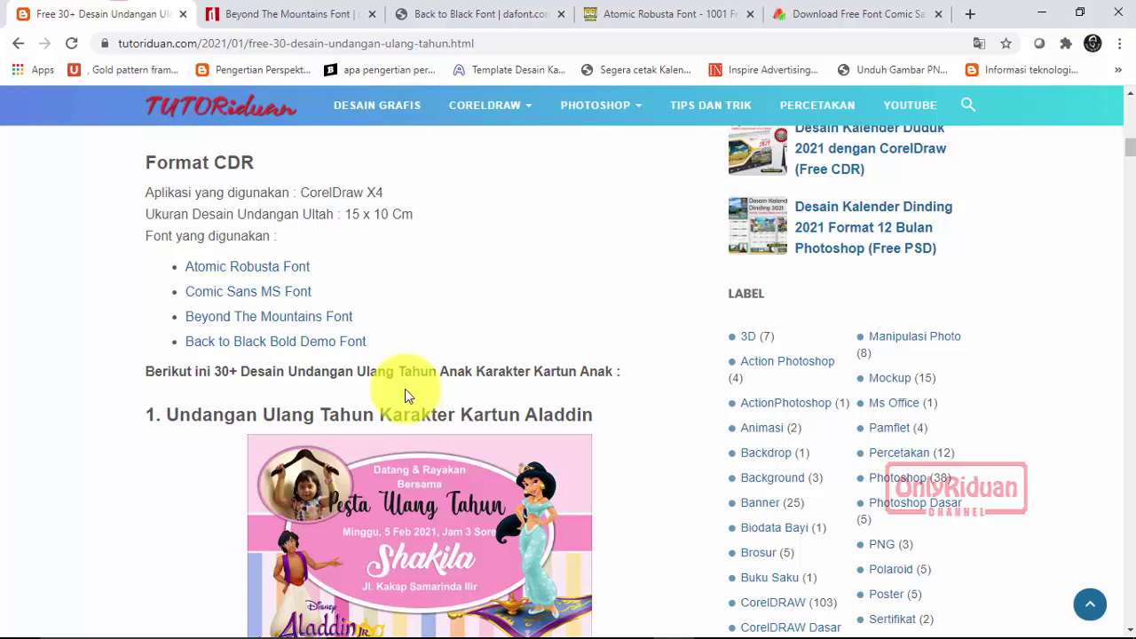
scroll(378, 383, "down", 2)
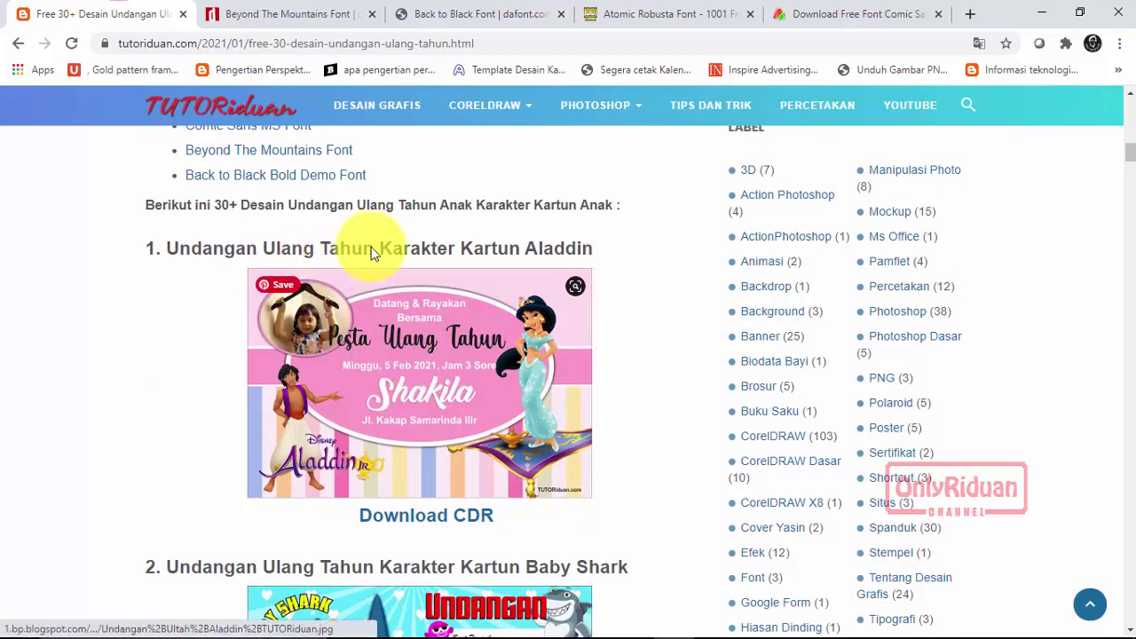
scroll(408, 399, "down", 1)
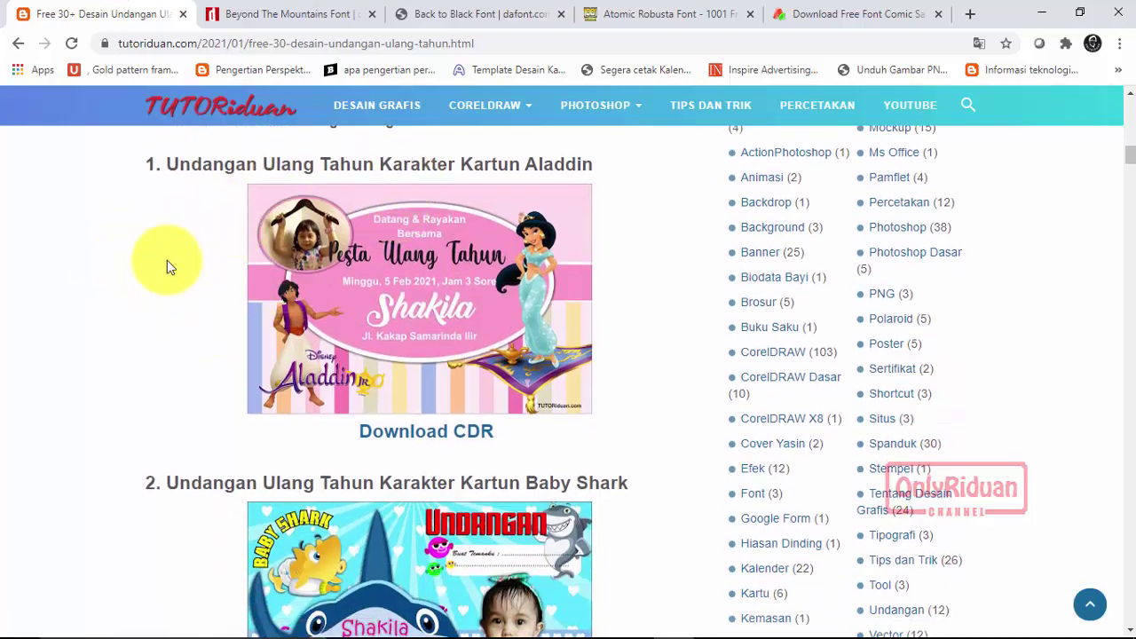
scroll(234, 284, "down", 2)
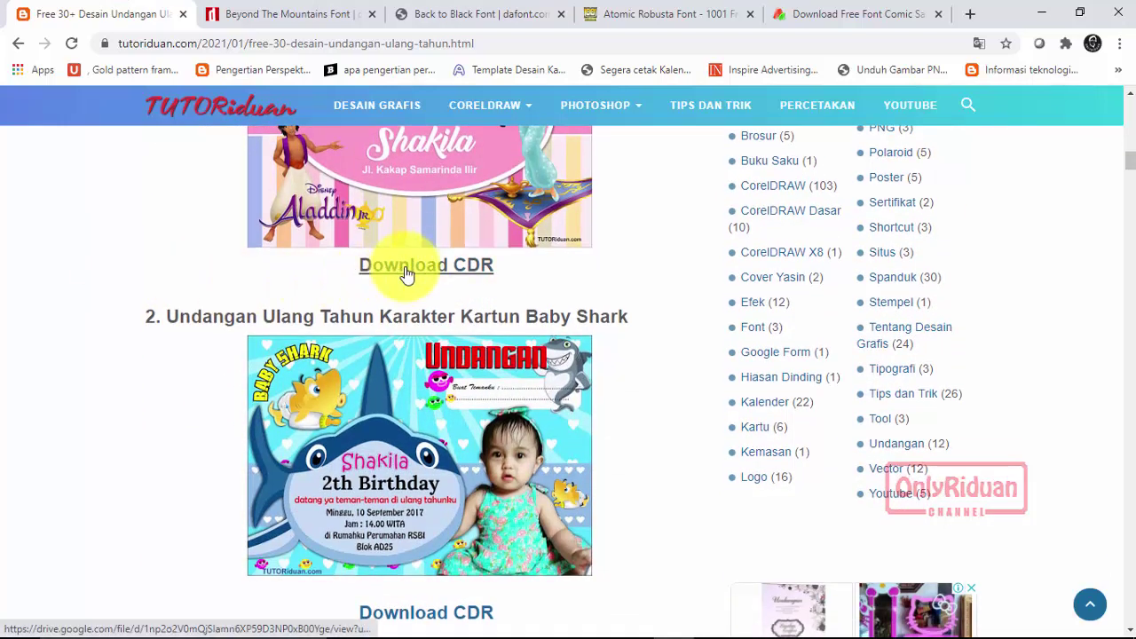
scroll(393, 274, "down", 2)
scroll(554, 408, "down", 16)
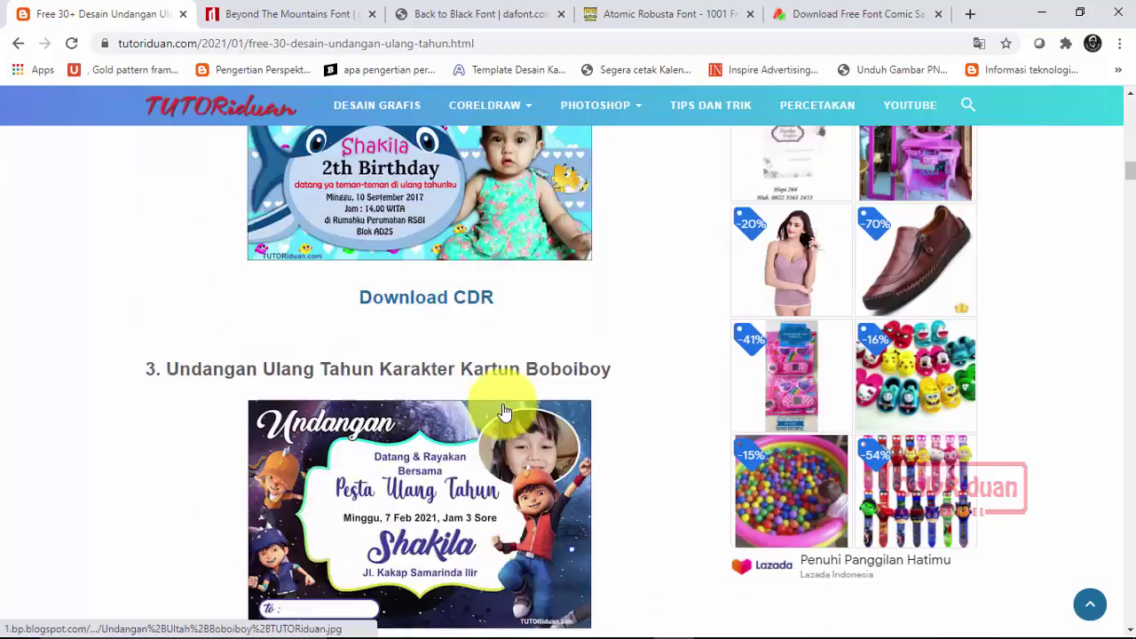
scroll(501, 408, "down", 20)
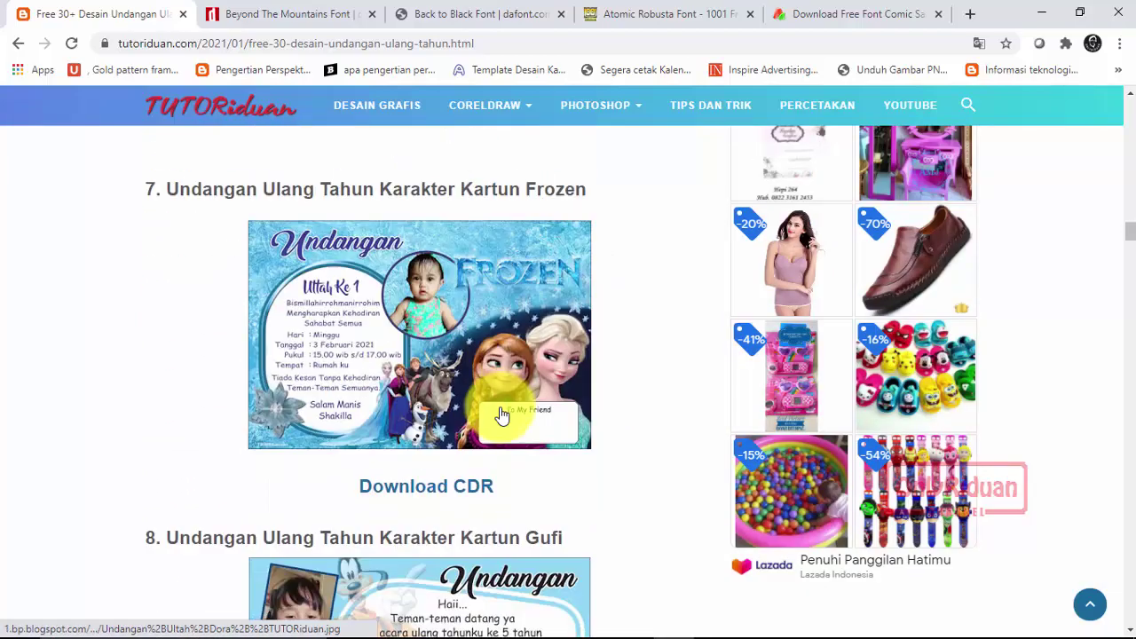
scroll(450, 465, "down", 20)
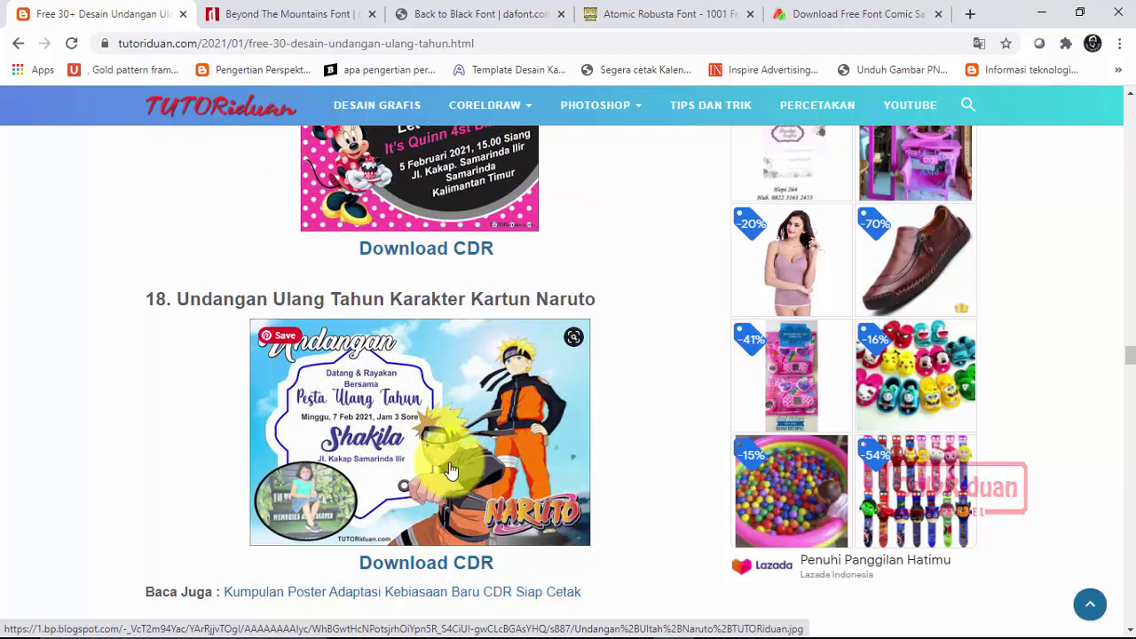
scroll(120, 379, "down", 15)
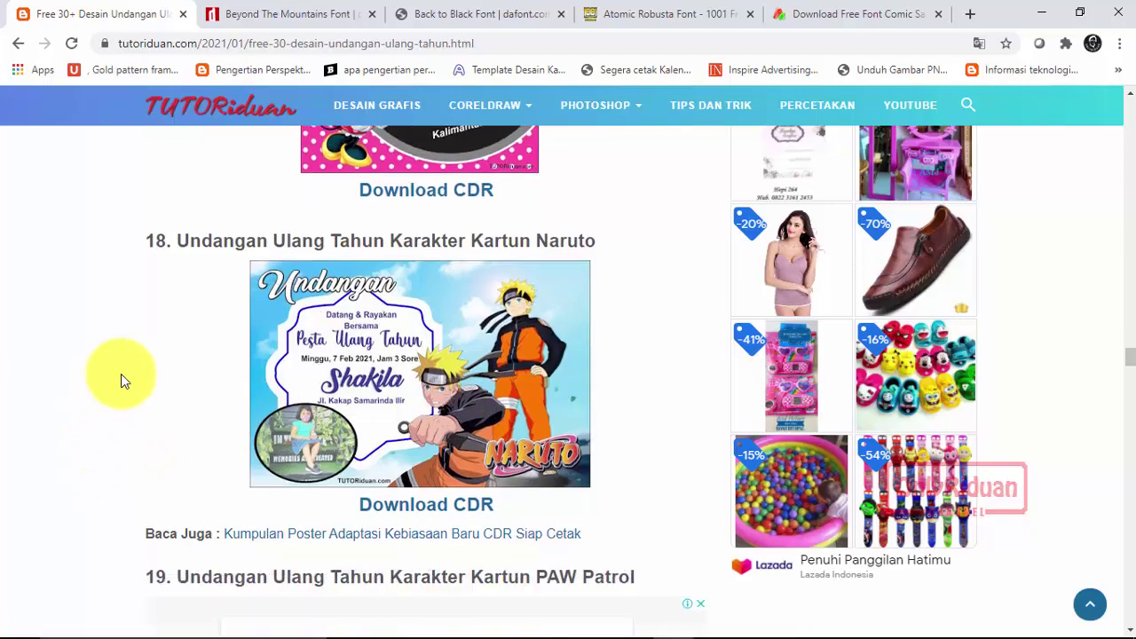
- Look through the remaining numbered birthday designs in the article, from PAW Patrol to Alvin and the Chipmunks
scroll(121, 379, "down", 15)
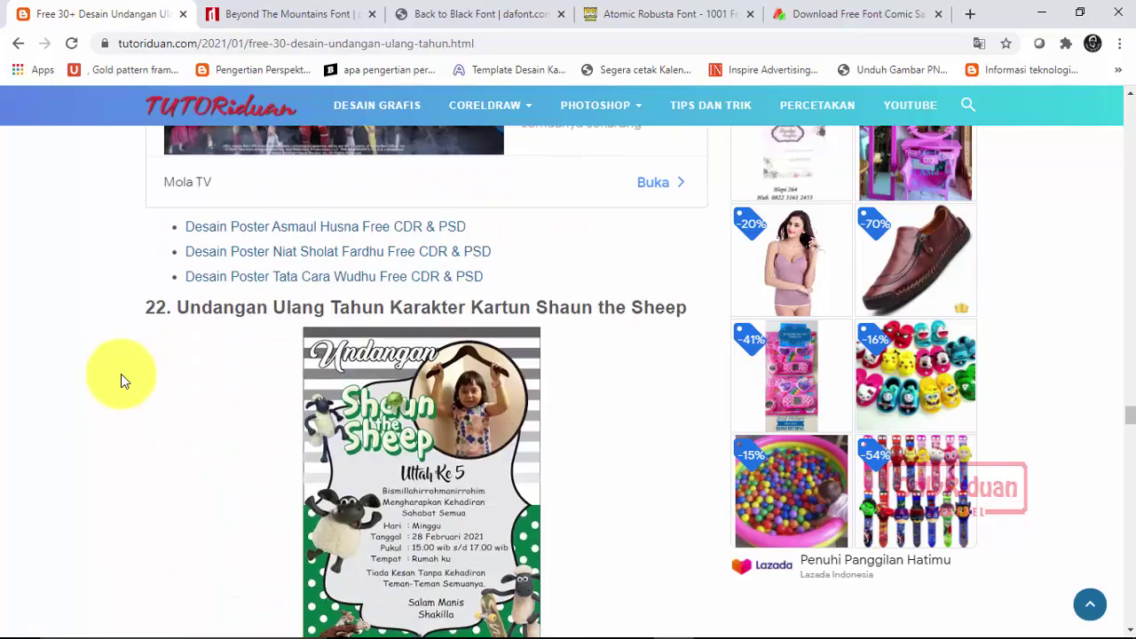
scroll(121, 380, "down", 8)
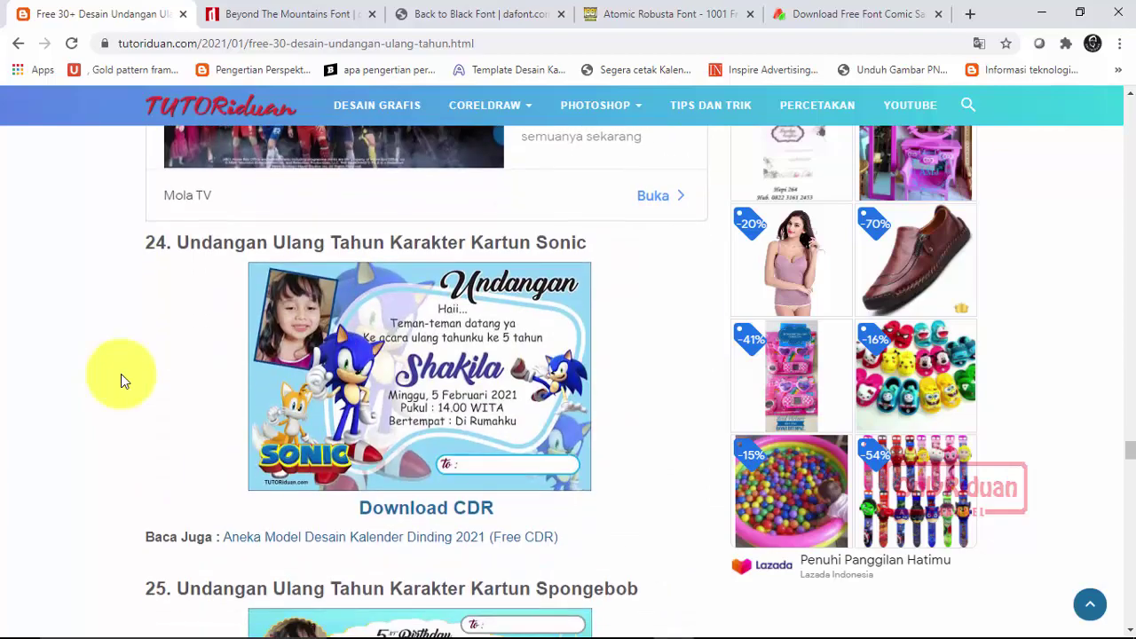
scroll(121, 380, "up", 5)
scroll(120, 373, "down", 5)
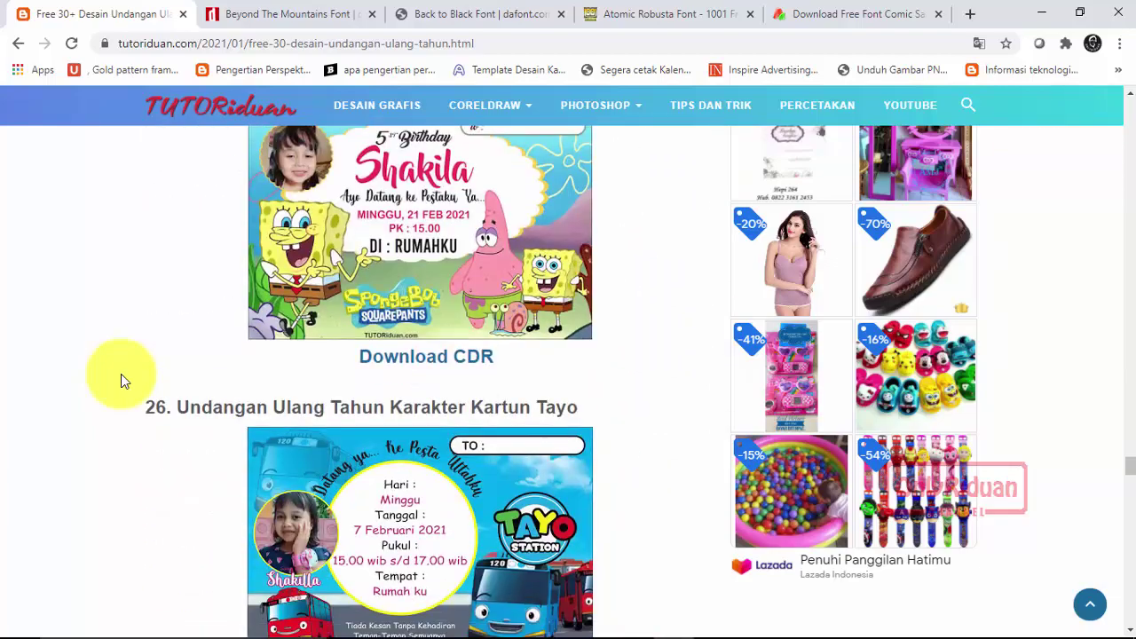
scroll(121, 374, "up", 4)
scroll(124, 374, "down", 7)
scroll(124, 380, "down", 10)
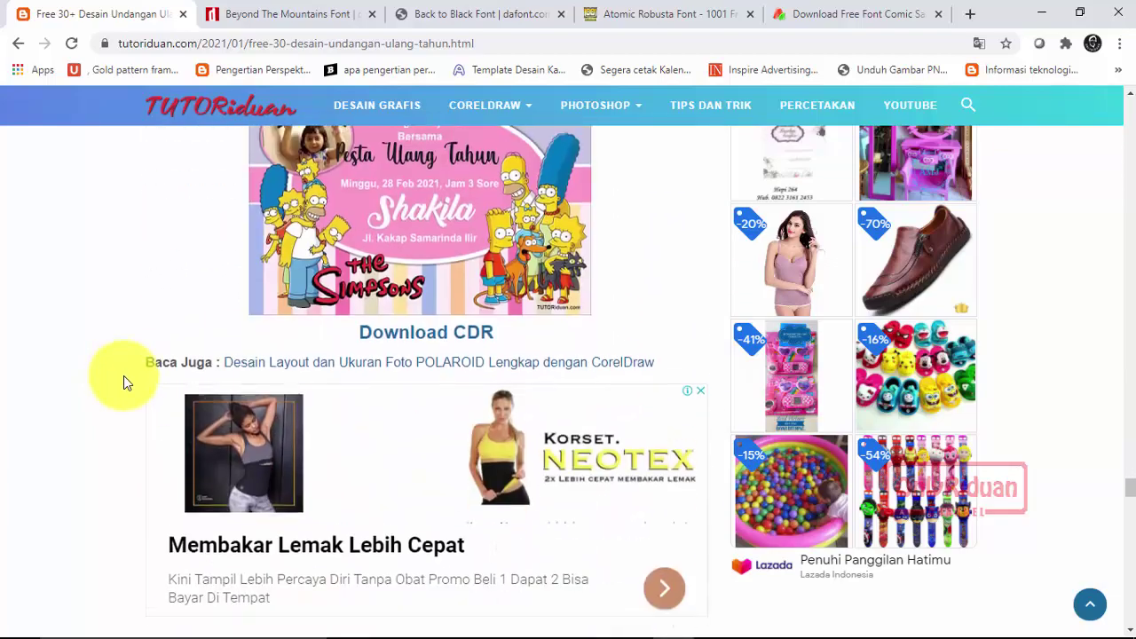
scroll(124, 380, "up", 5)
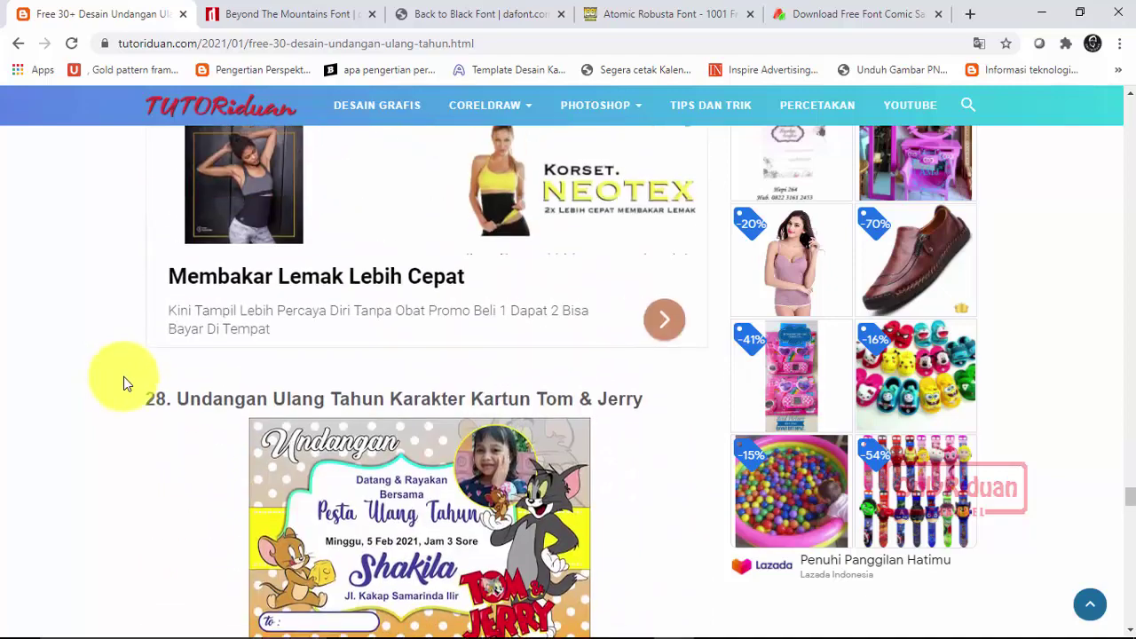
scroll(86, 399, "down", 2)
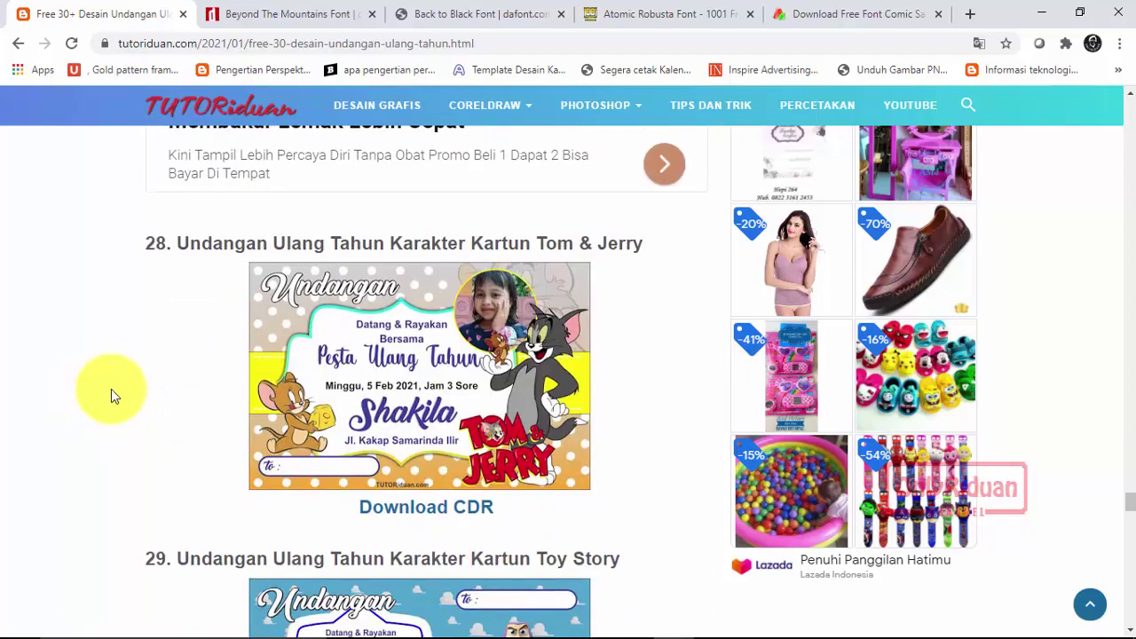
scroll(149, 381, "down", 12)
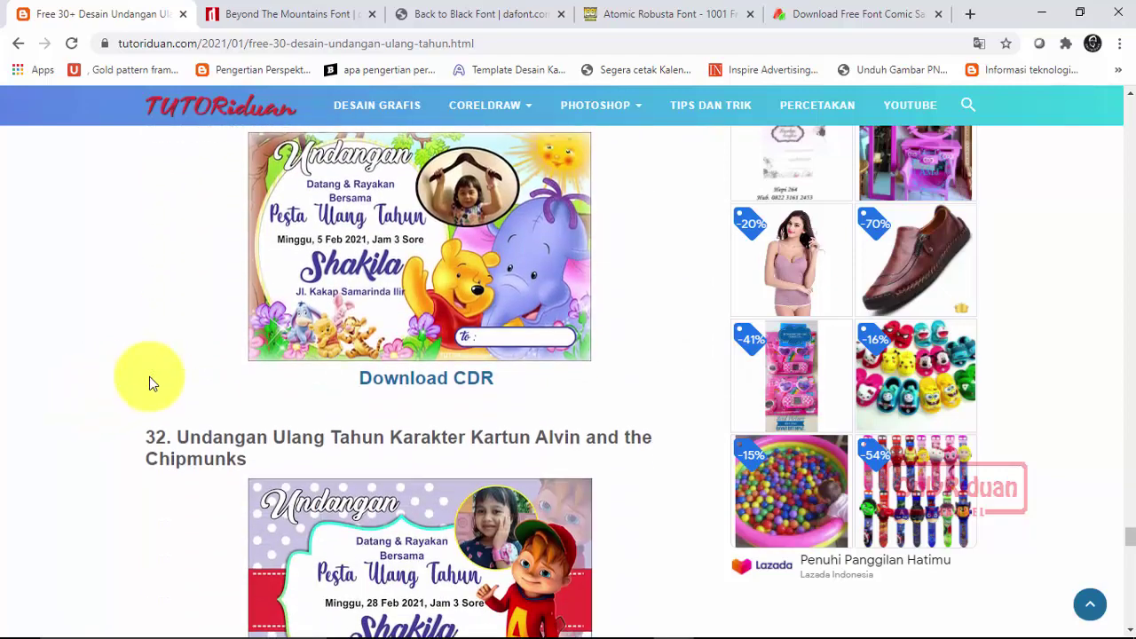
scroll(149, 376, "down", 2)
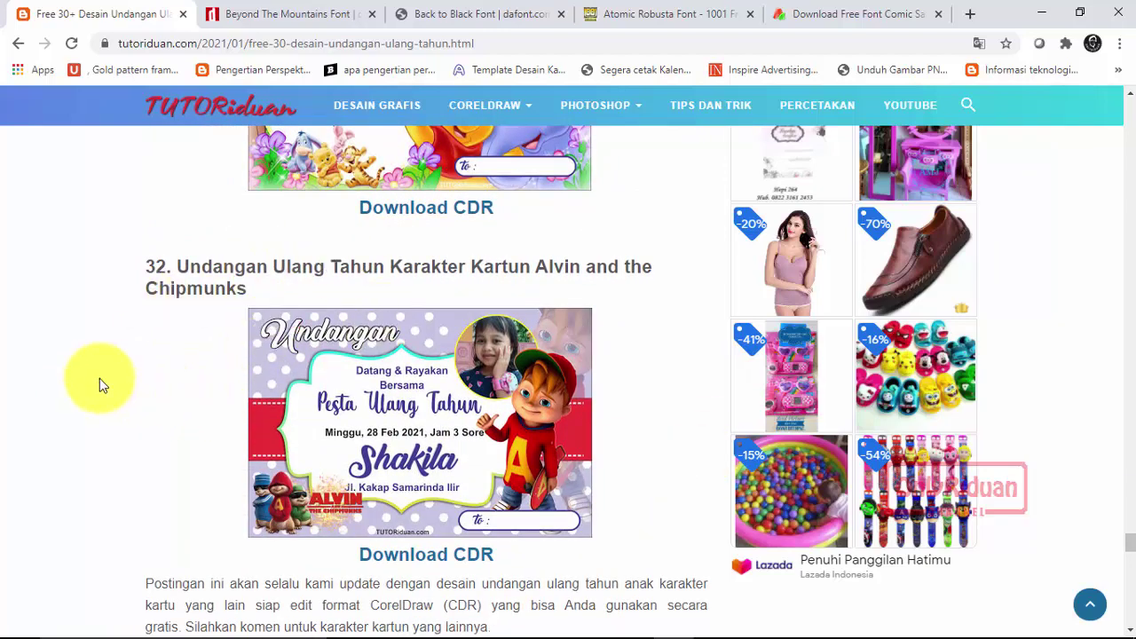
scroll(127, 360, "down", 2)
scroll(155, 319, "down", 1)
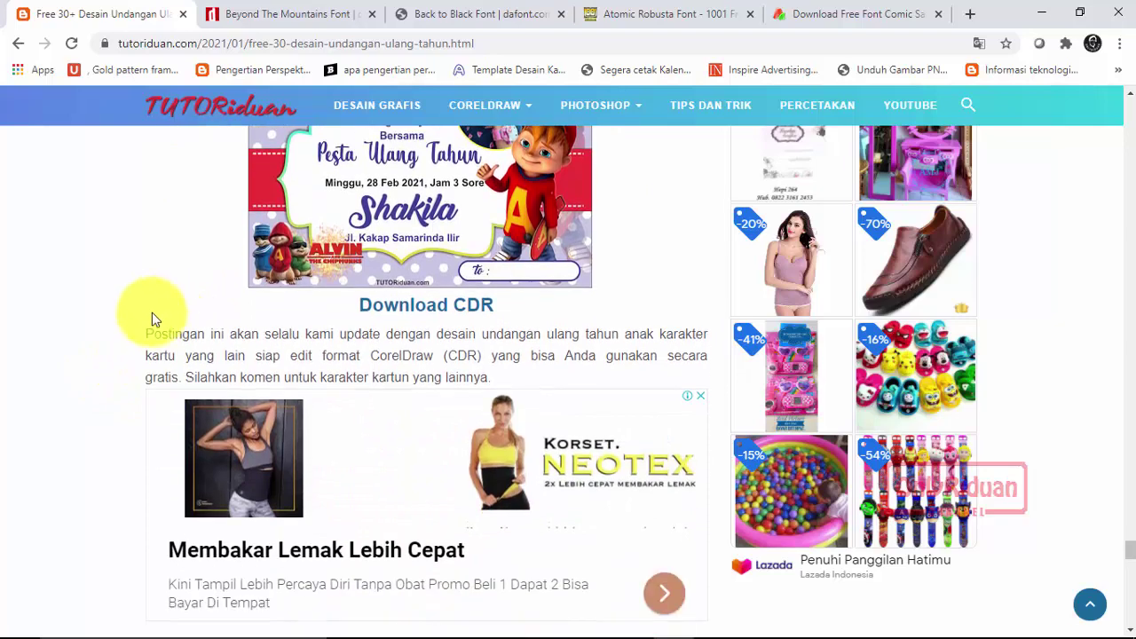
- Go back to design 30, Upin & Ipin, and download its CDR file from Google Drive
scroll(150, 308, "up", 5)
scroll(123, 324, "up", 1)
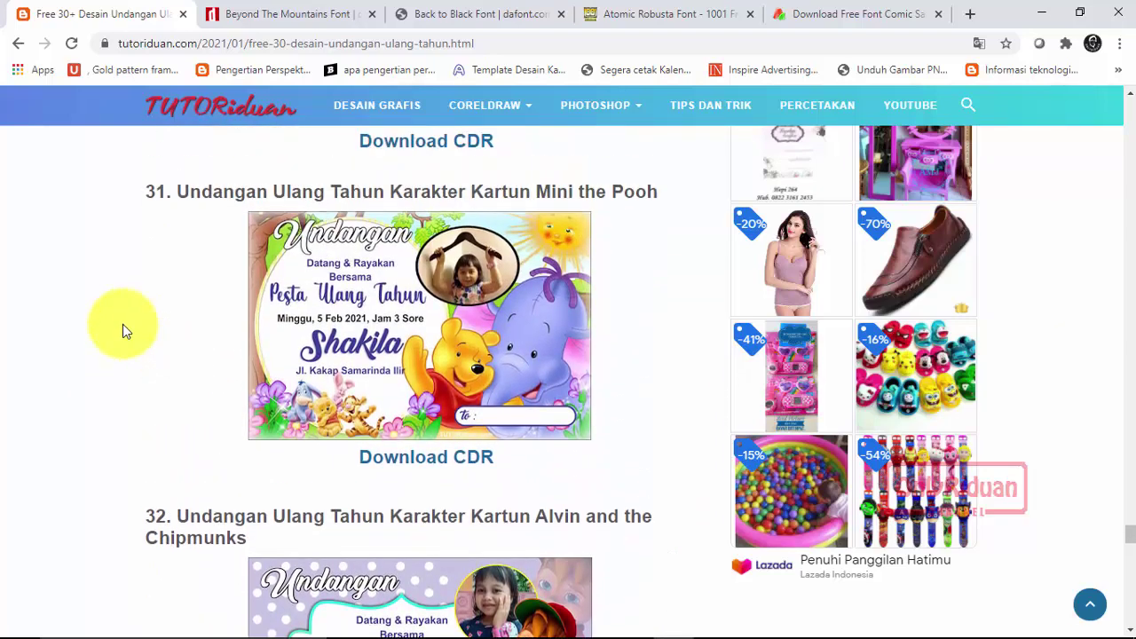
scroll(122, 324, "up", 5)
scroll(122, 324, "down", 3)
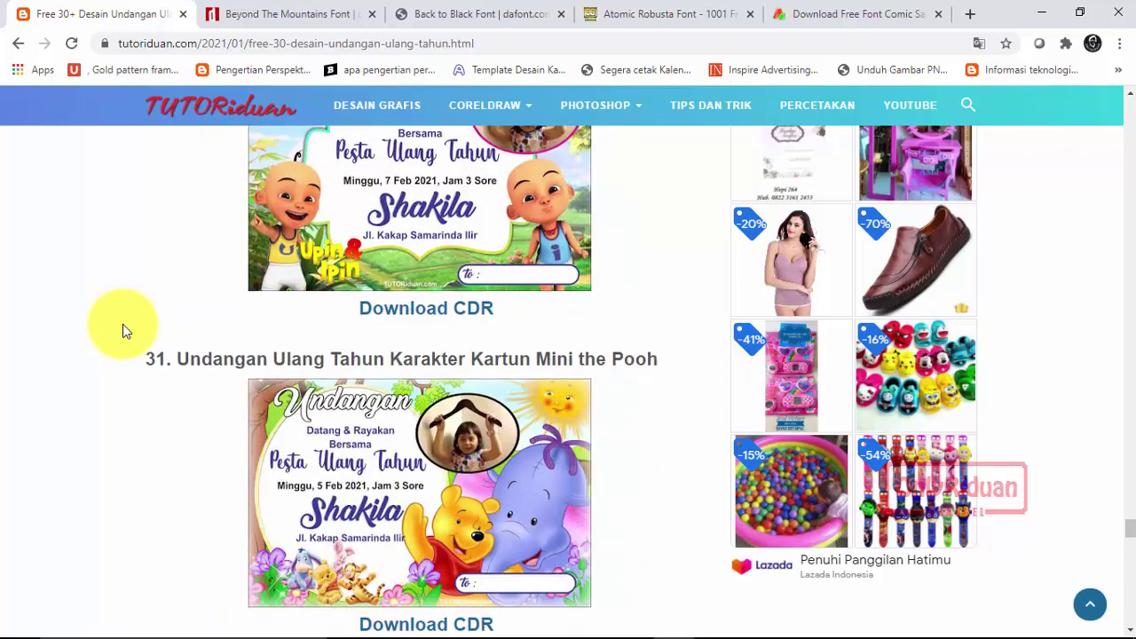
scroll(122, 324, "up", 1)
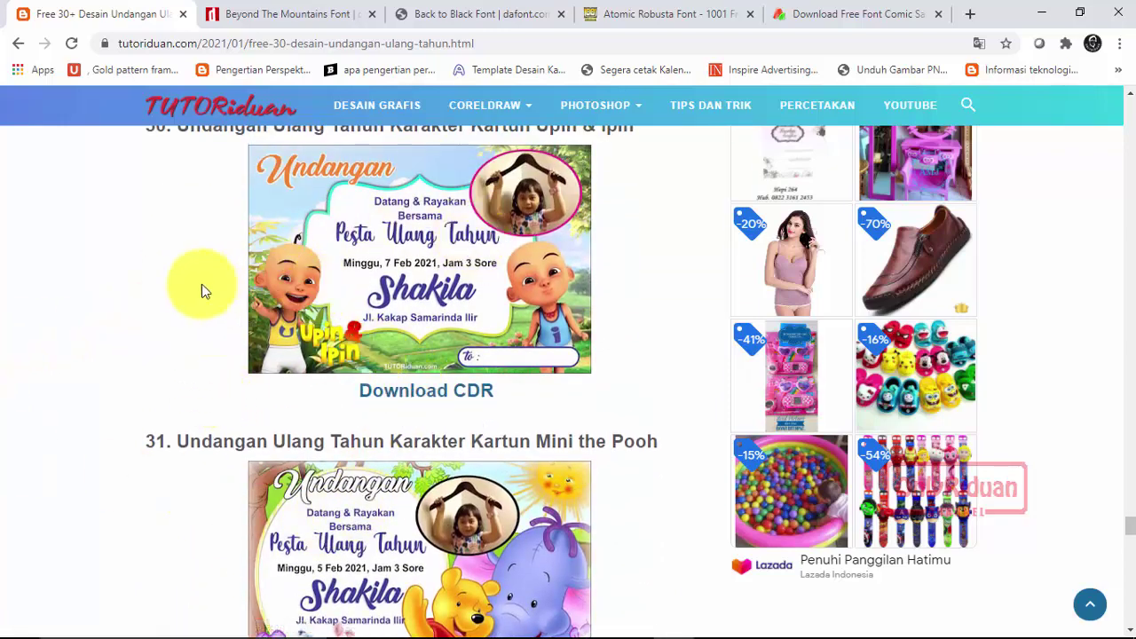
left_click(424, 391)
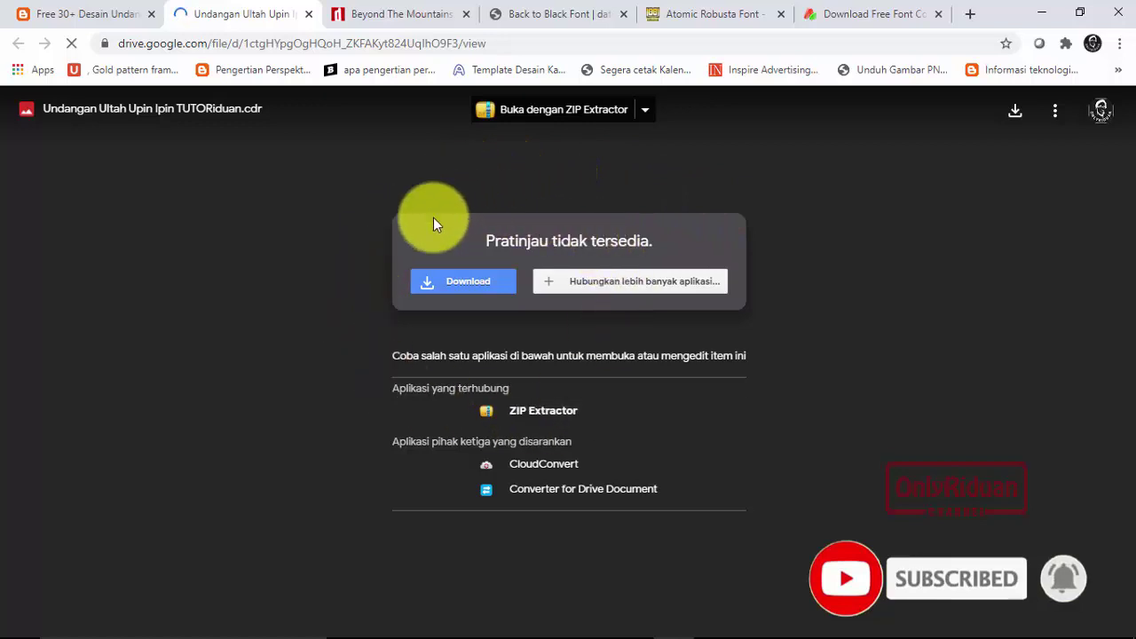
left_click(1010, 116)
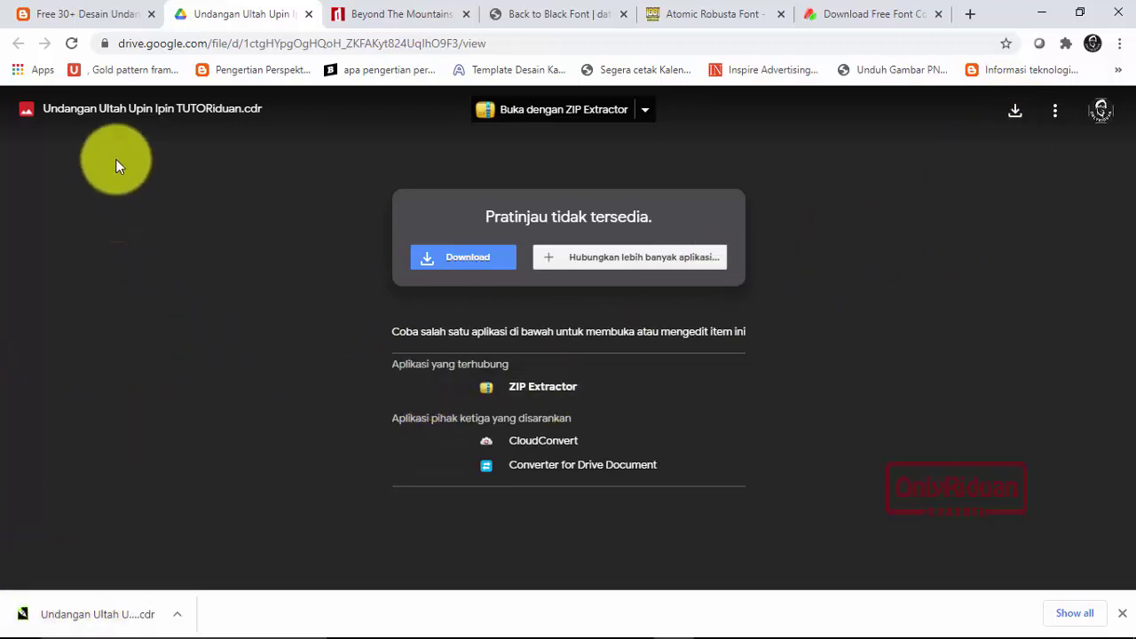
- Return to the invitation article and look back up through the cartoon birthday designs, past Toy Story, Smurf, PJ Mask and Minnie Mouse
left_click(94, 14)
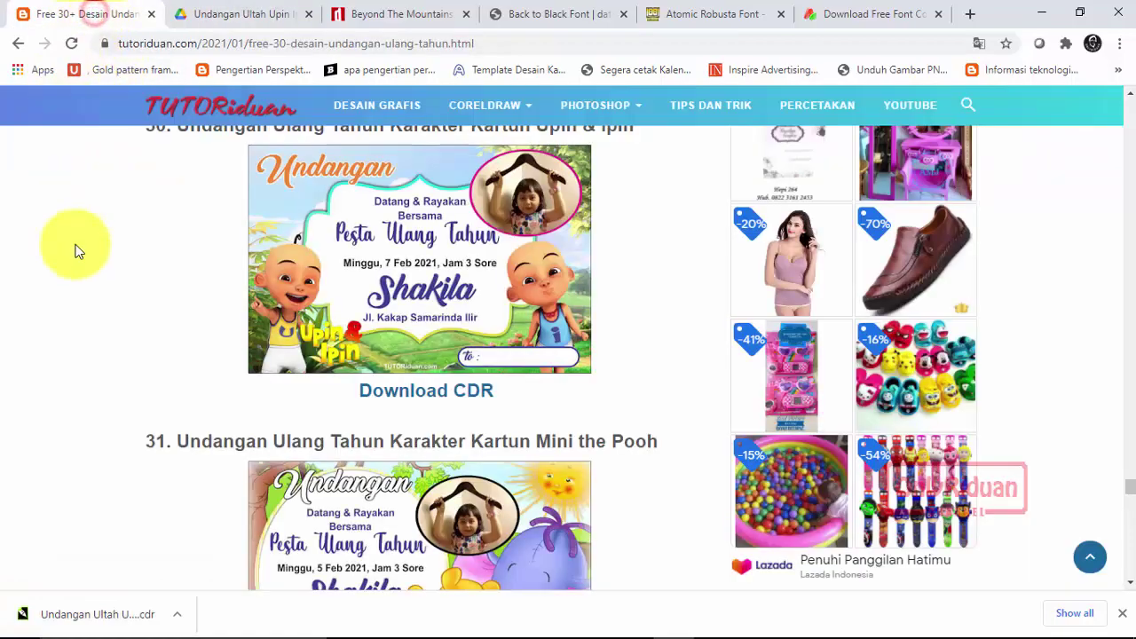
scroll(452, 362, "down", 3)
scroll(452, 362, "up", 15)
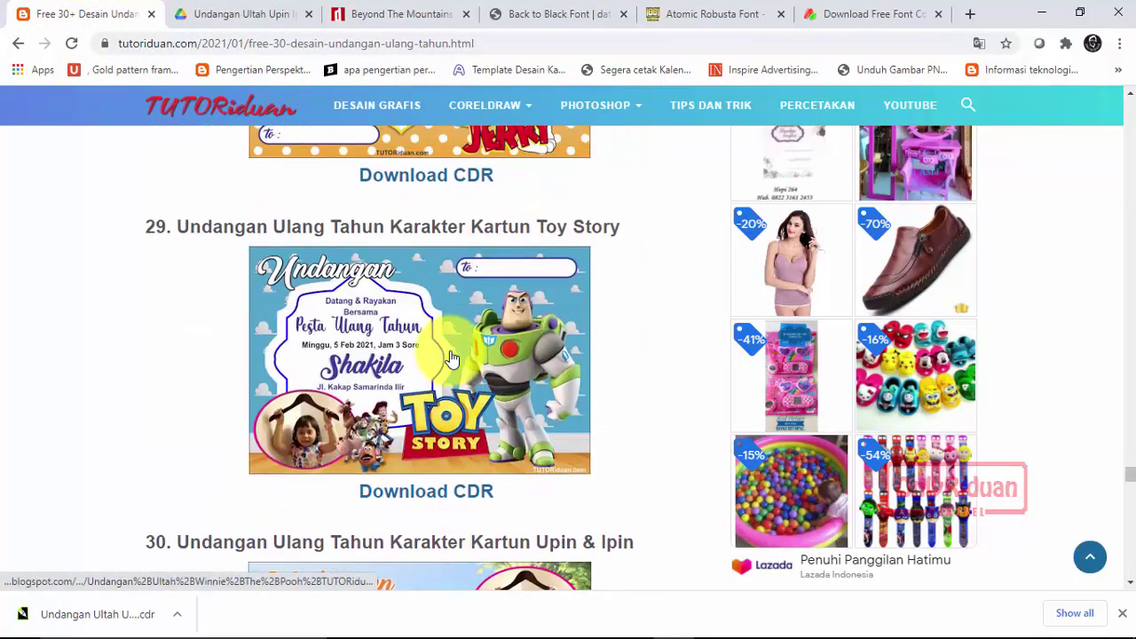
scroll(452, 357, "up", 15)
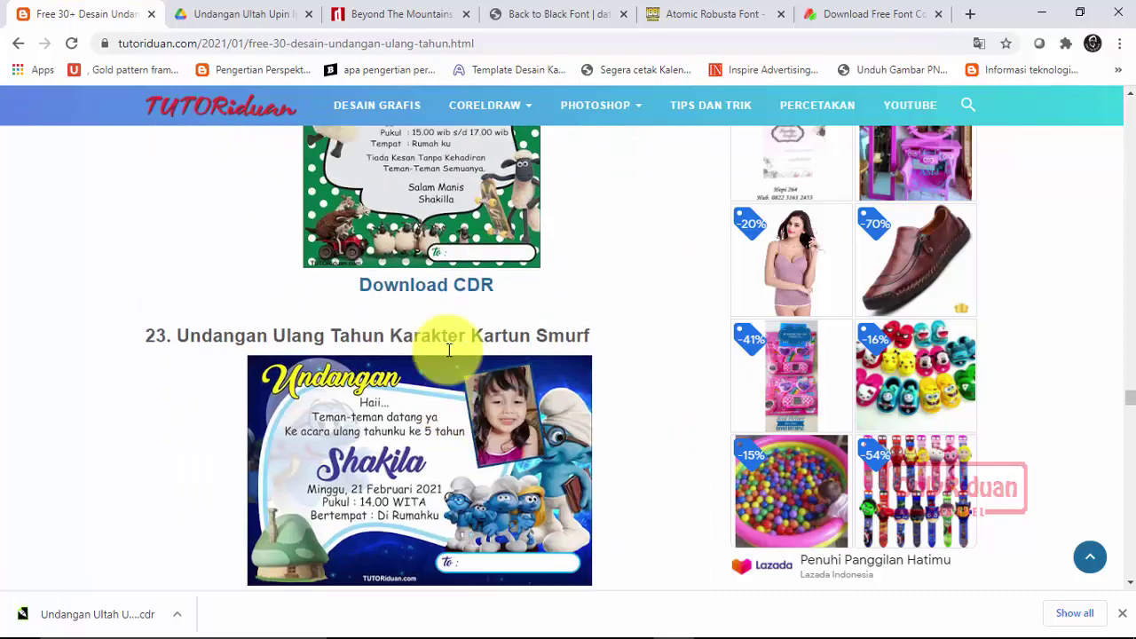
scroll(449, 351, "up", 10)
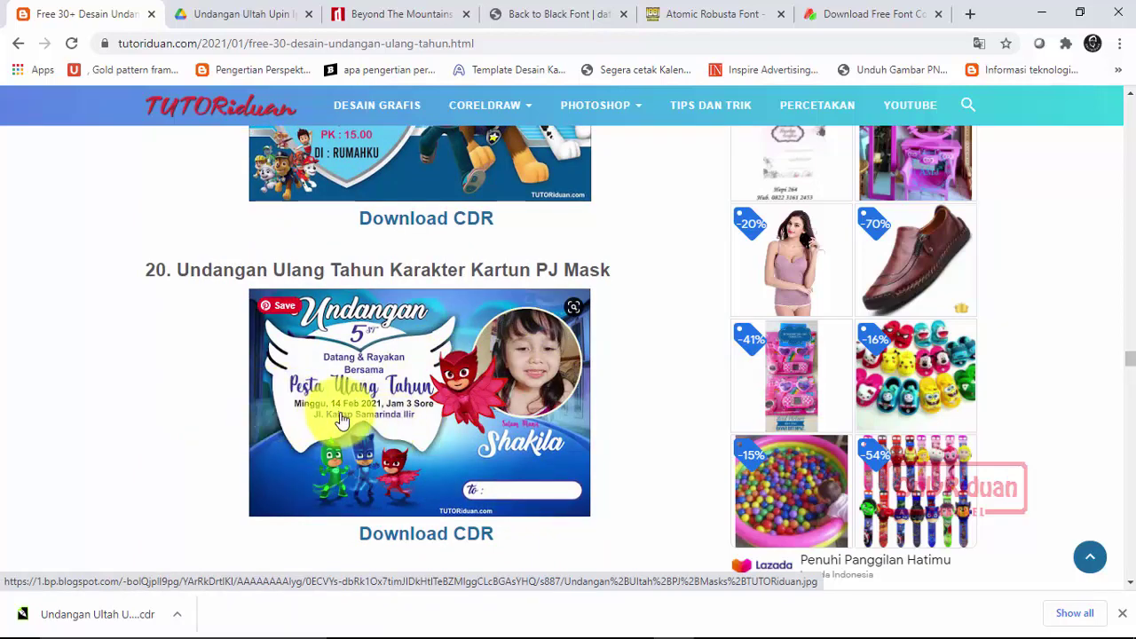
scroll(346, 422, "up", 5)
scroll(342, 419, "up", 15)
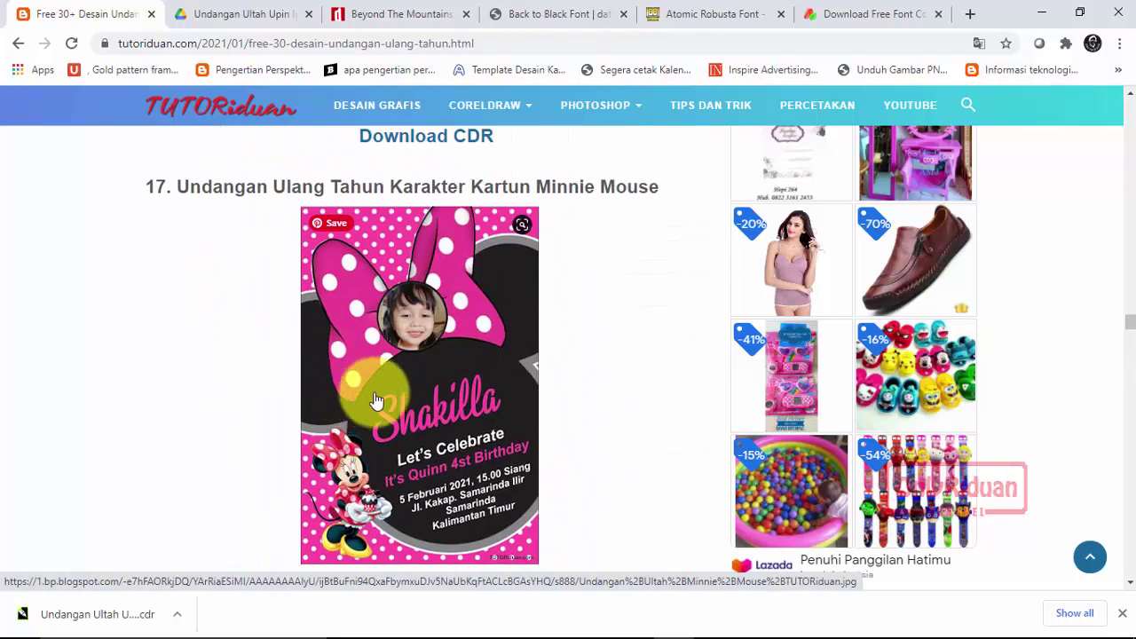
scroll(452, 380, "up", 20)
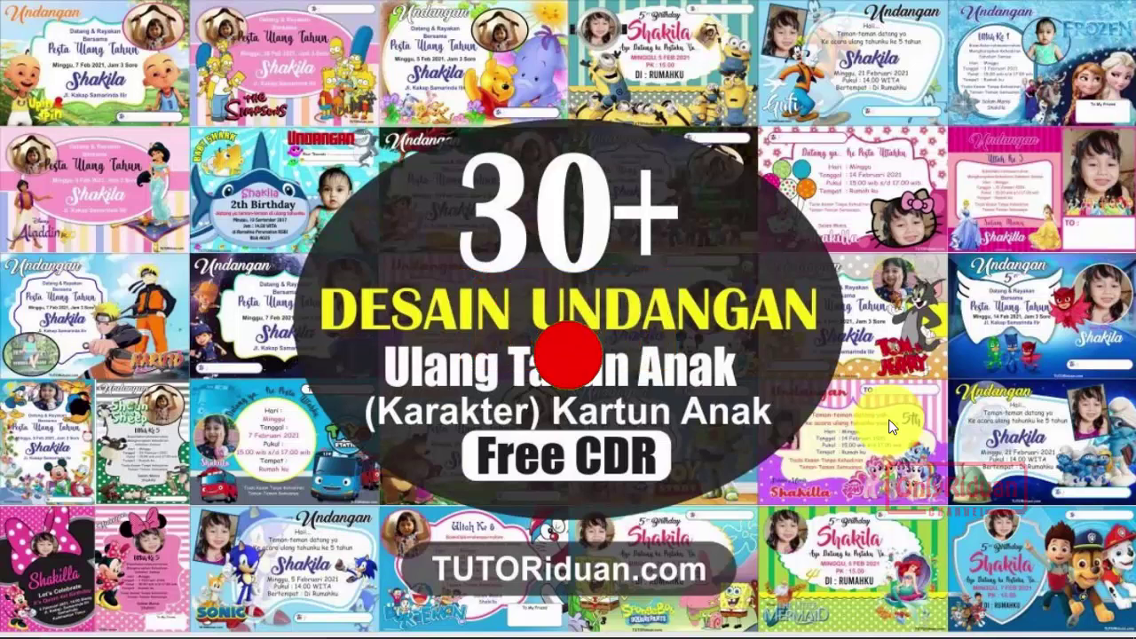
- Switch to the Little Pony invitation in CorelDRAW and dismiss its text update notice
mouse_move(559, 632)
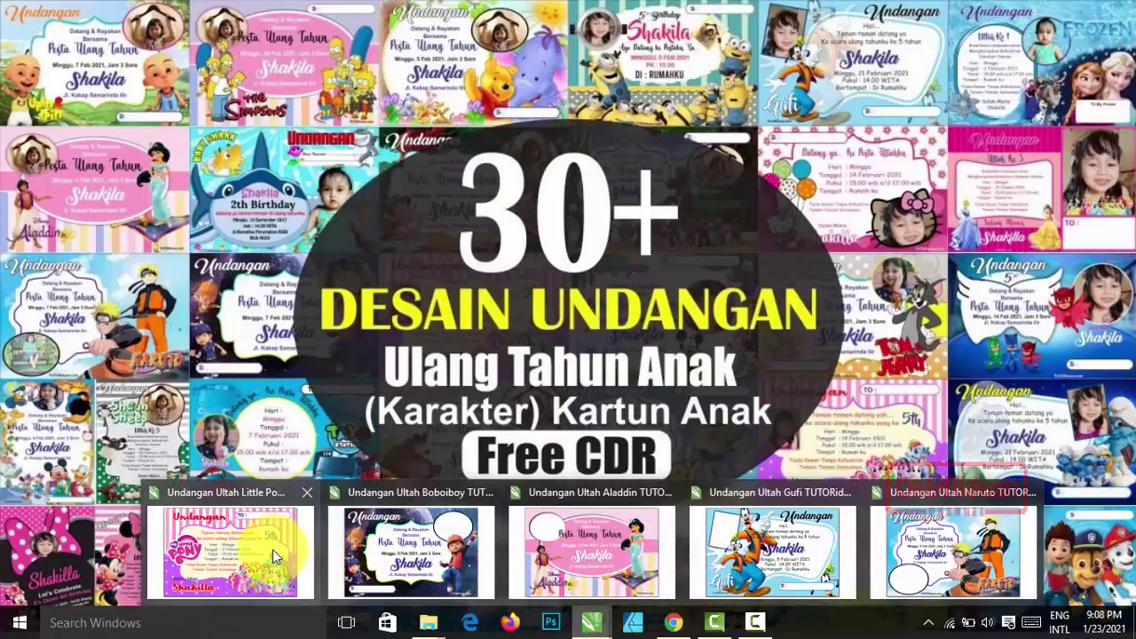
left_click(272, 550)
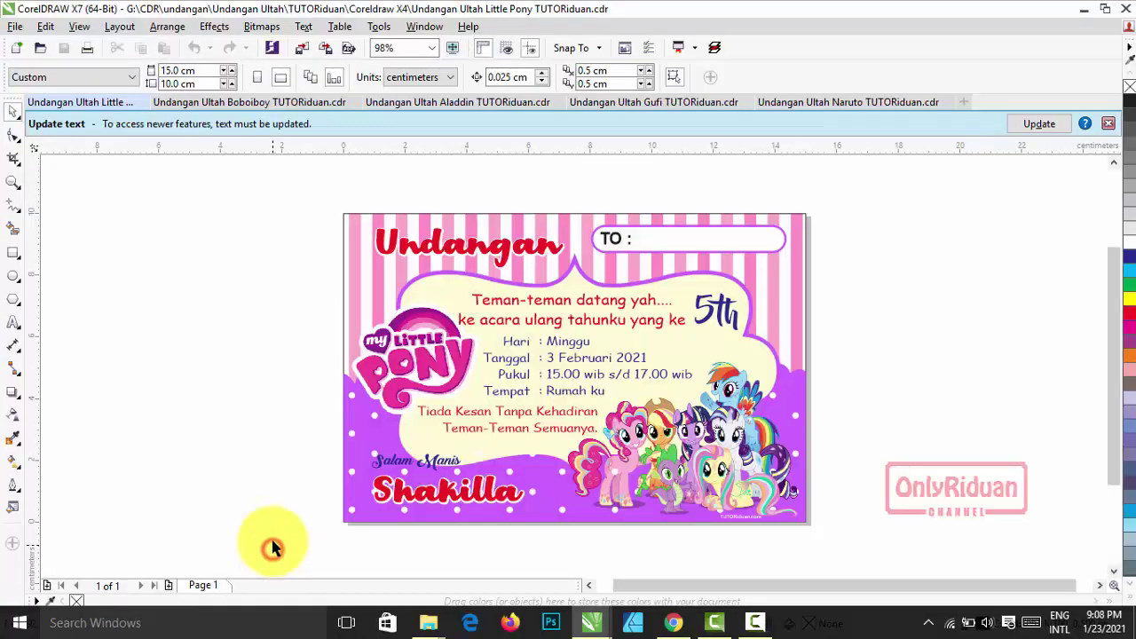
left_click(1106, 126)
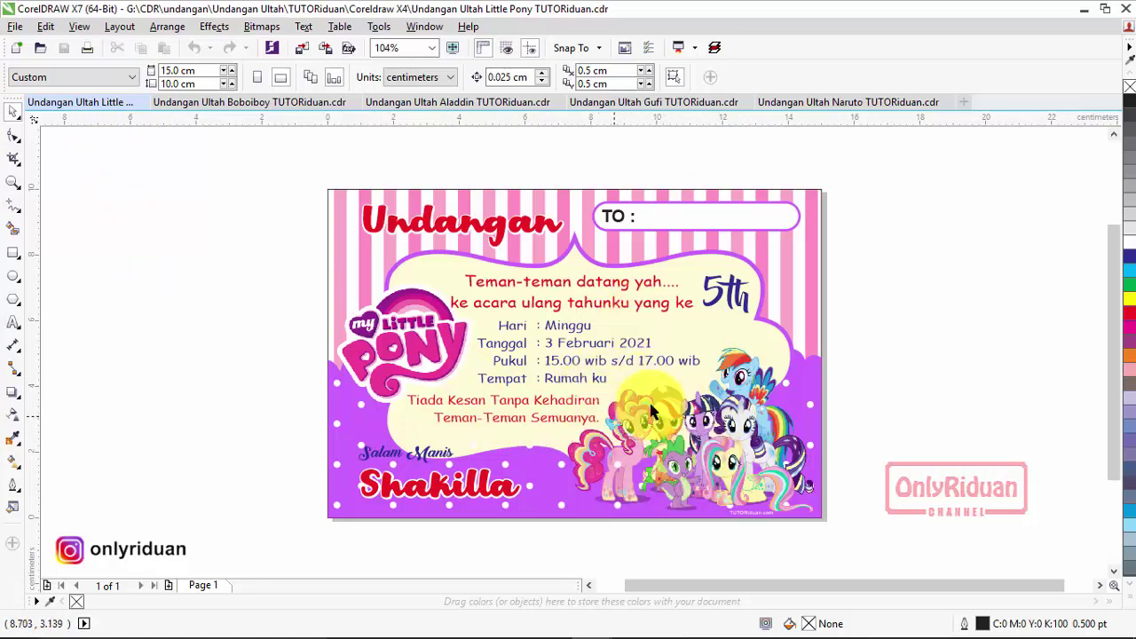
- Try a yellow fill on the purple frame shape and a cyan fill on the striped background, and undo both colour changes
left_click(538, 507)
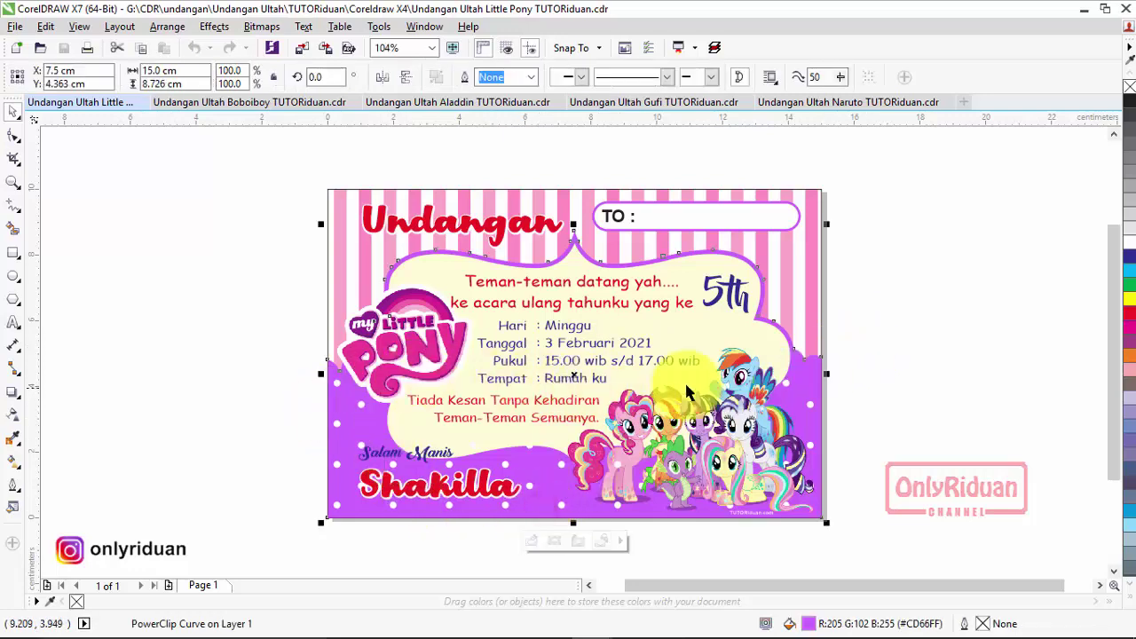
left_click(895, 331)
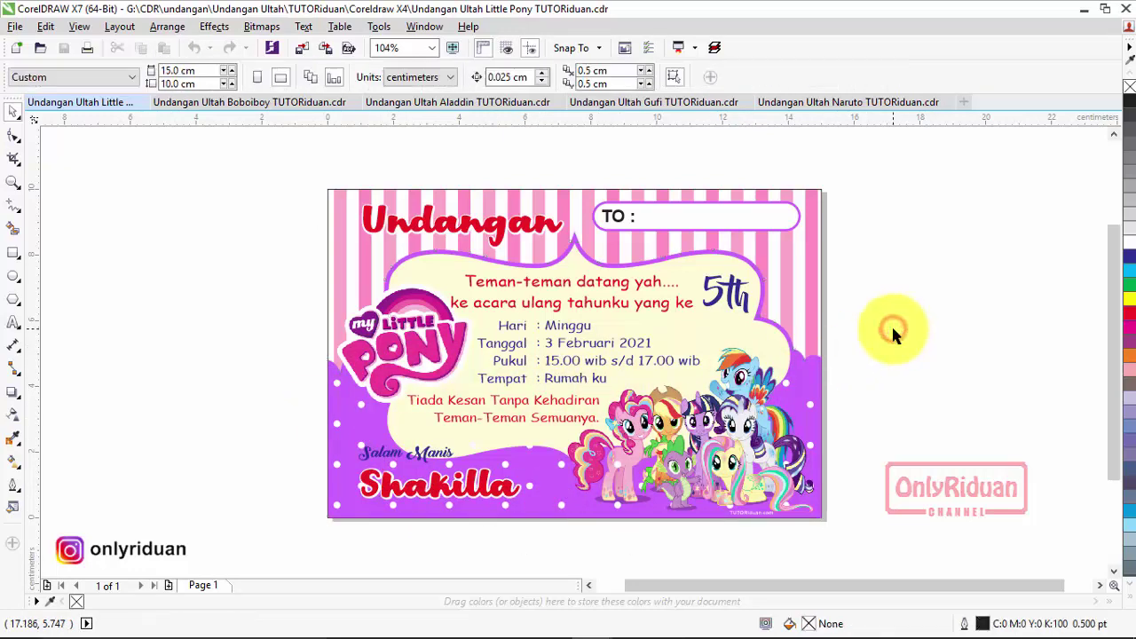
left_click(332, 494)
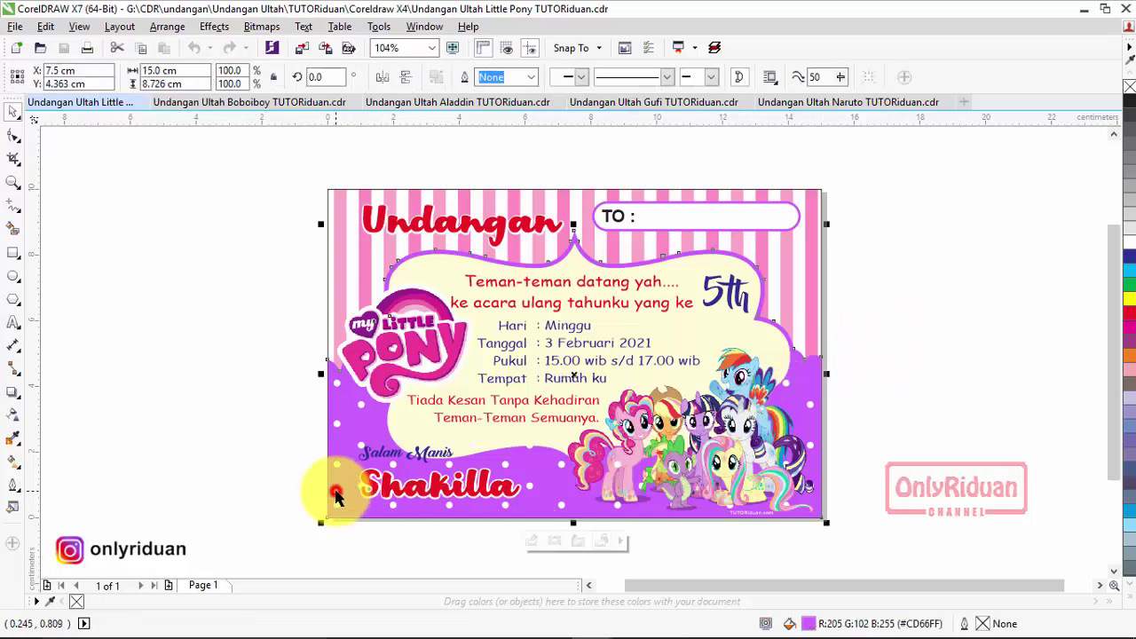
left_click(1130, 306)
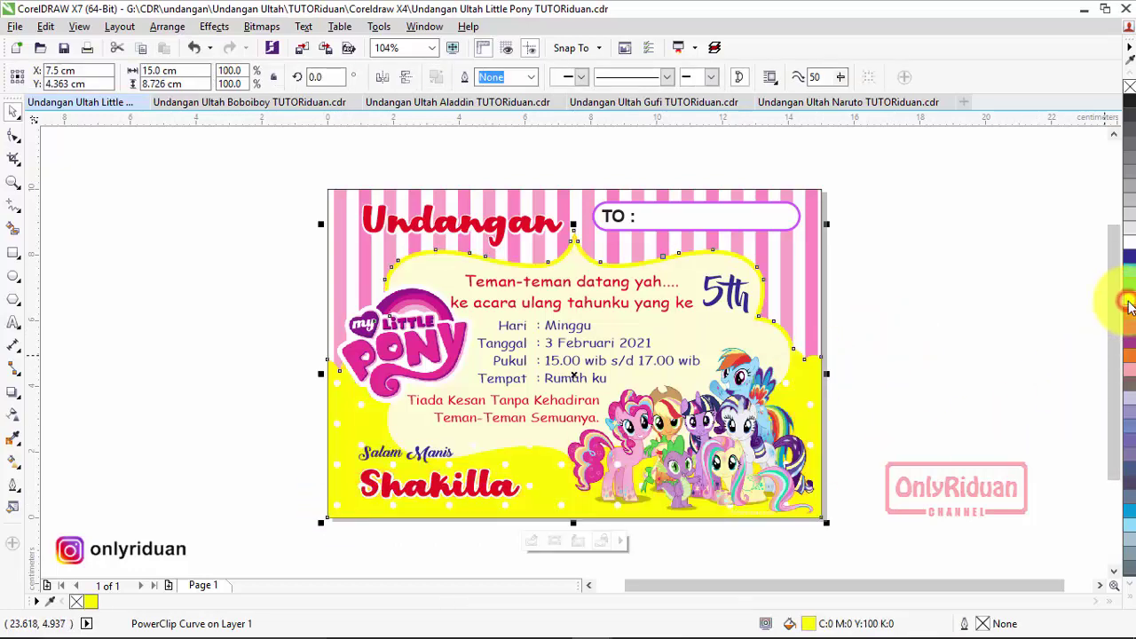
left_click(807, 251)
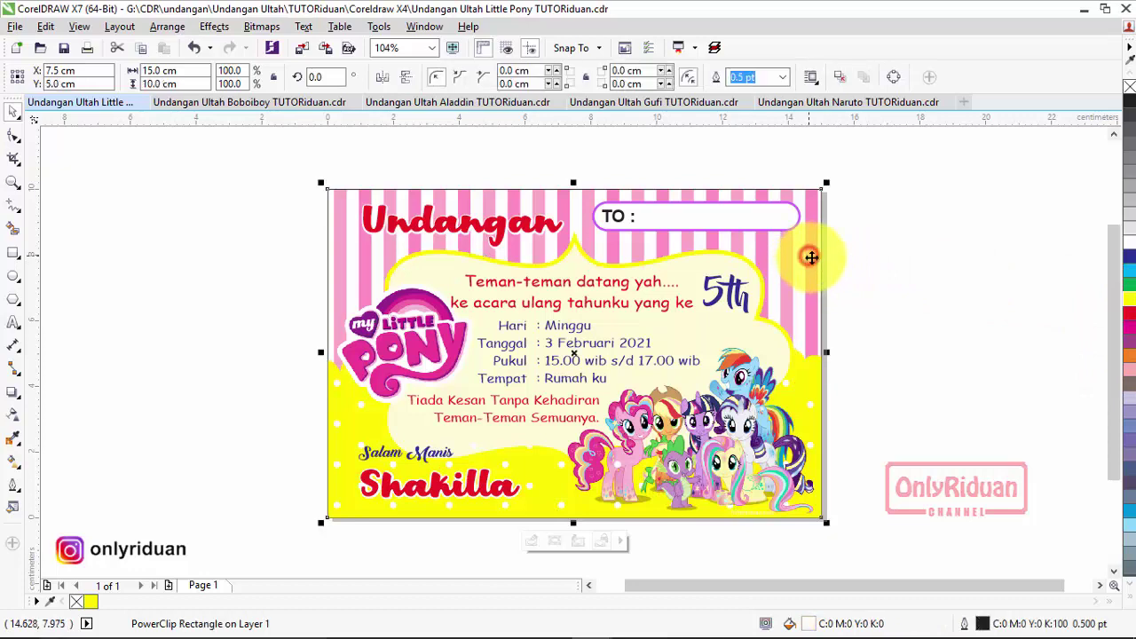
left_click(1129, 269)
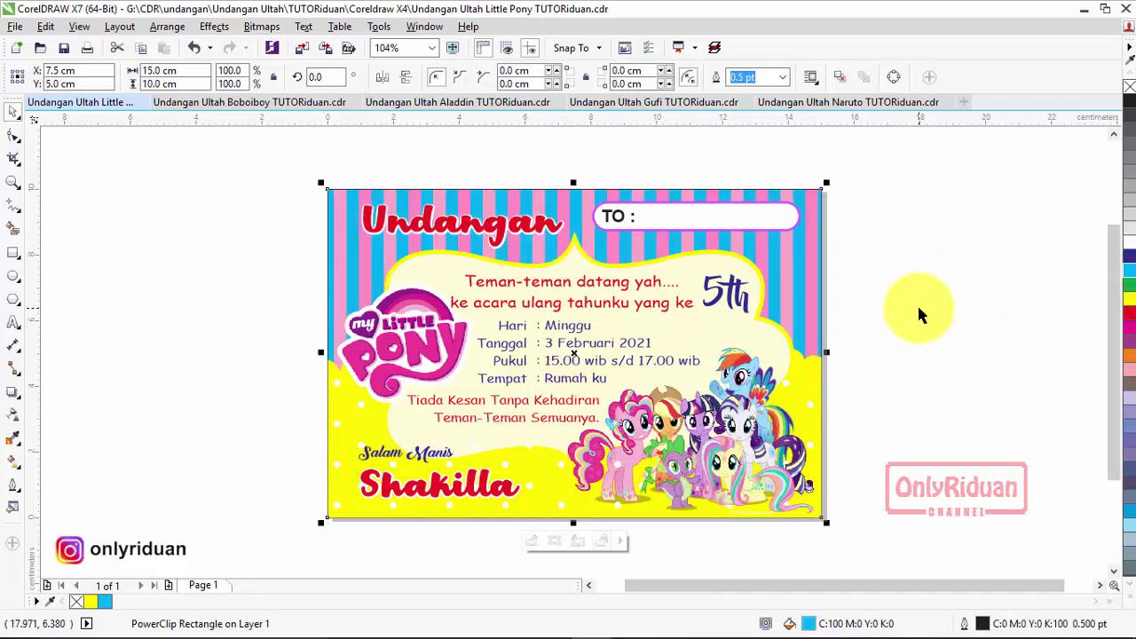
key("ctrl+z")
key("ctrl+z")
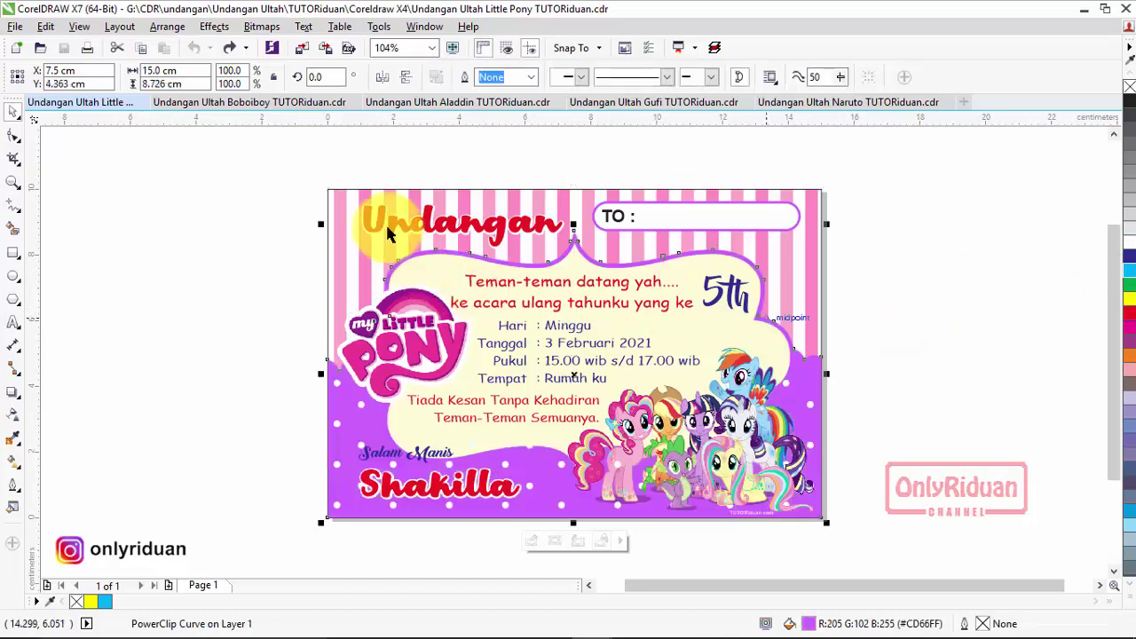
- View the Boboiboy invitation, and return to the Little Pony invitation with its frame shape deselected
left_click(246, 105)
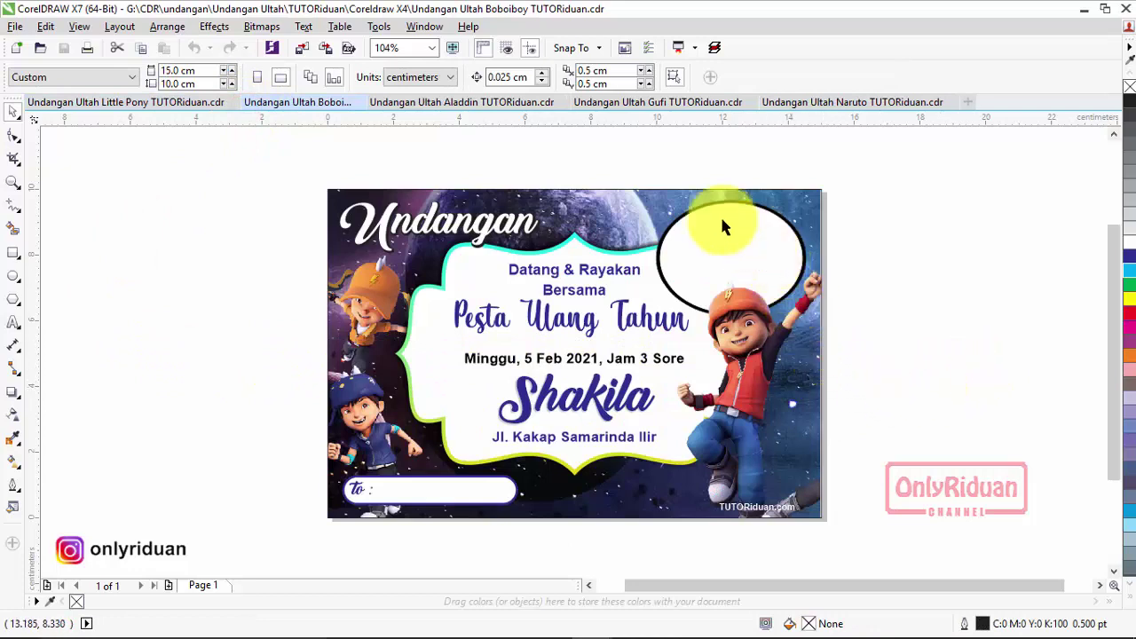
left_click(135, 102)
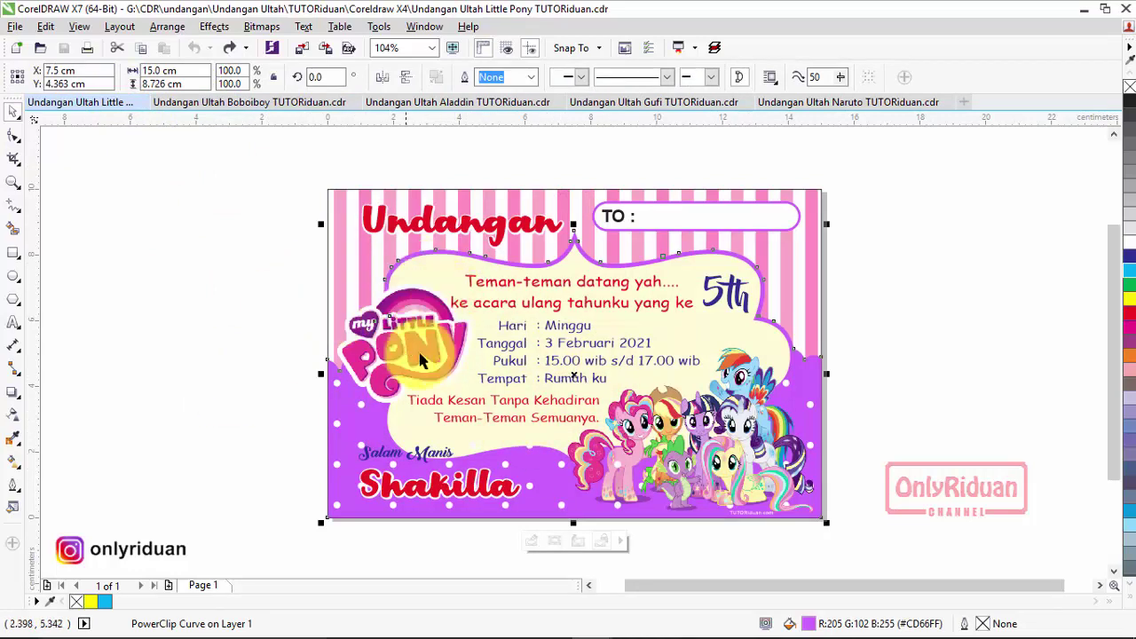
left_click(256, 313)
- Move the My Little Pony logo to the lower middle of the card, beside the ponies, and scale it down to about 3.5 cm
left_click(426, 348)
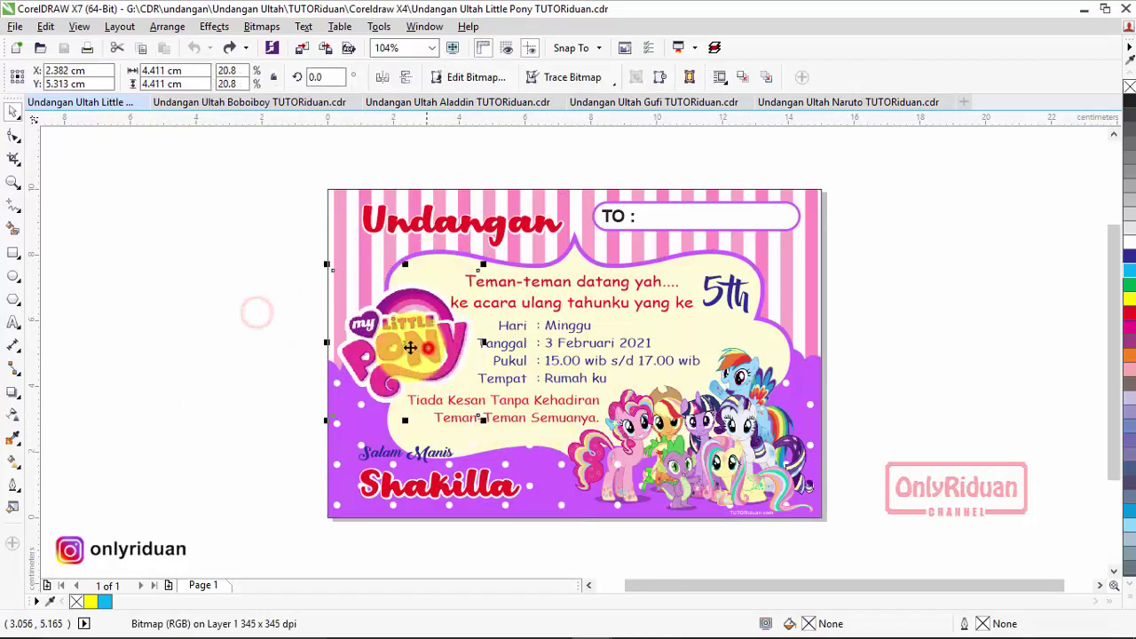
left_click_drag(411, 348, 606, 433)
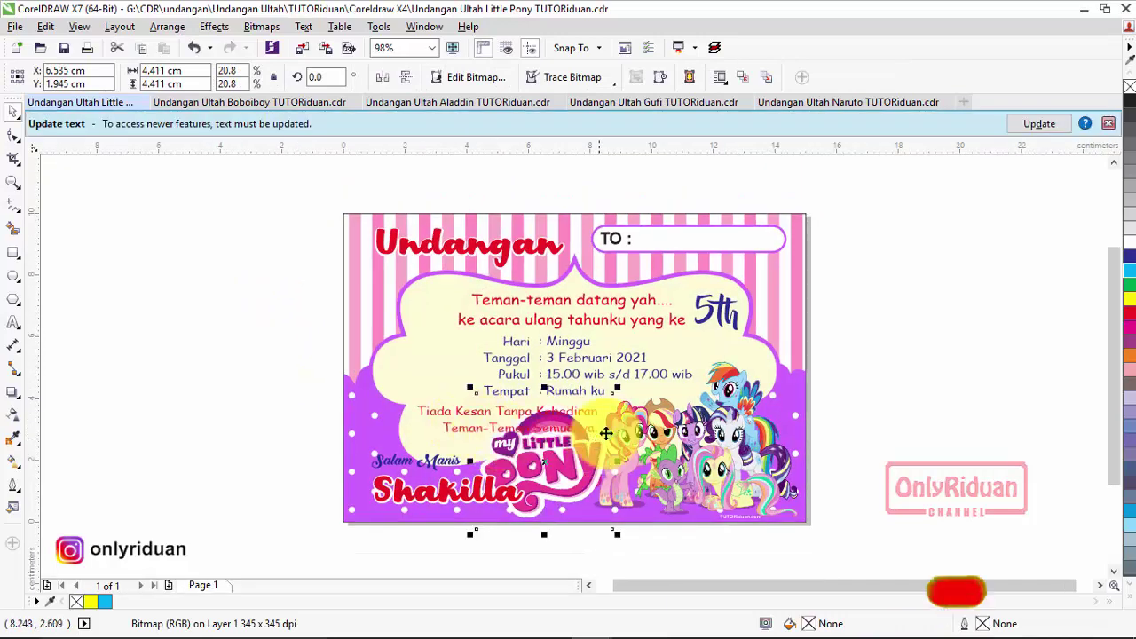
left_click_drag(616, 389, 588, 415)
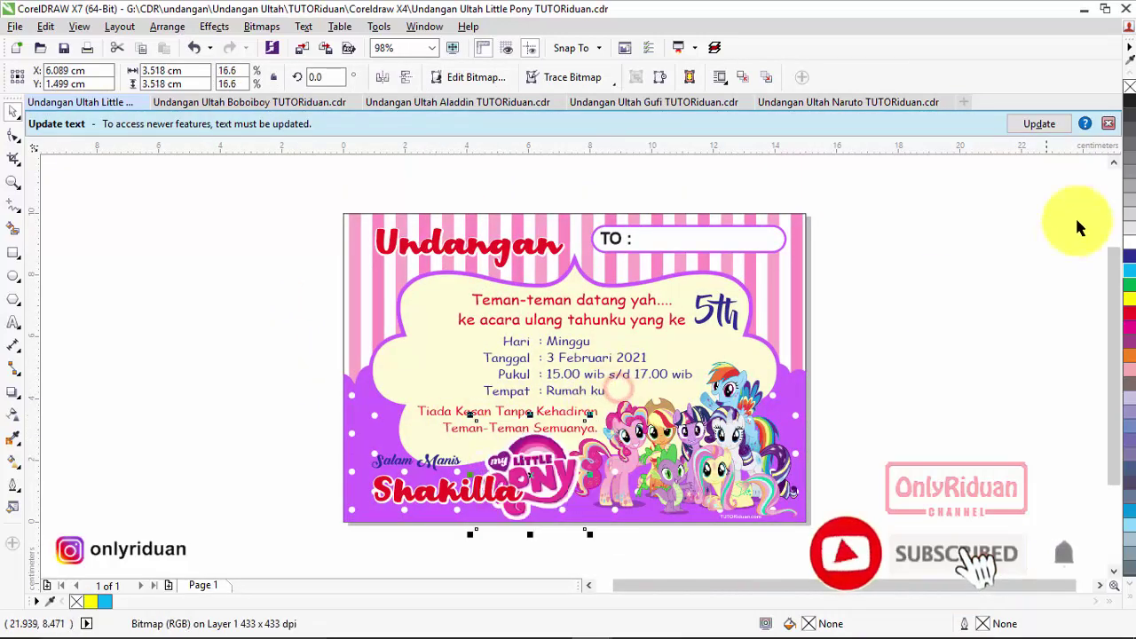
- Dismiss the text update notice and scale the My Little Pony logo down to about 2.5 cm
left_click(1110, 124)
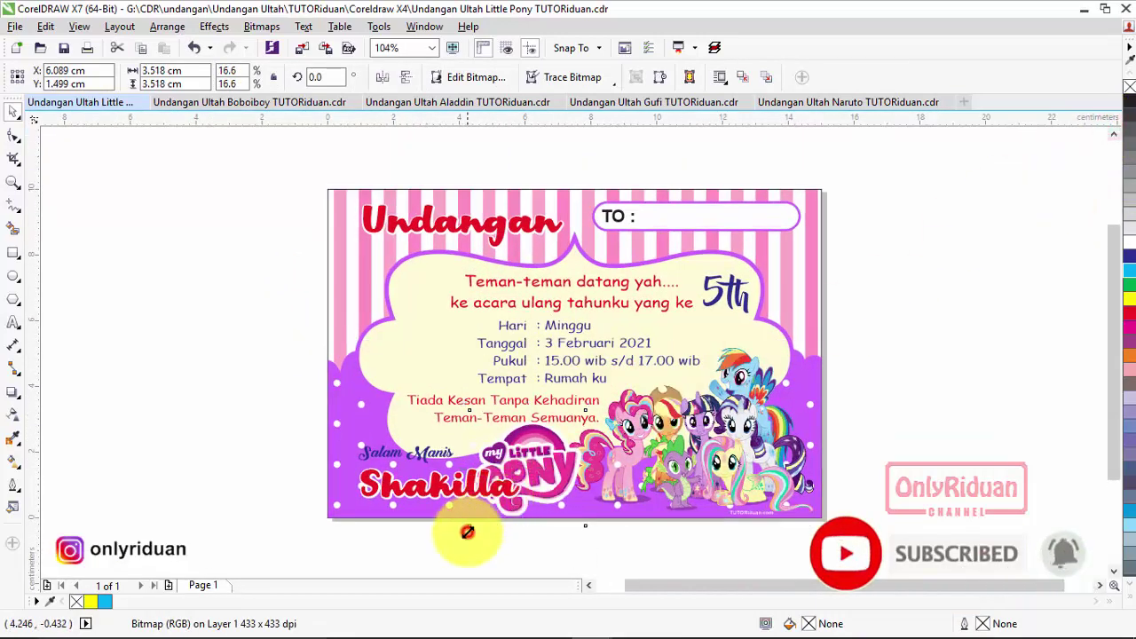
left_click_drag(468, 532, 554, 458)
- Draw a circle, place it over the cream frame's left side on the Little Pony card, and scale it to about 3.6 cm
left_click(13, 276)
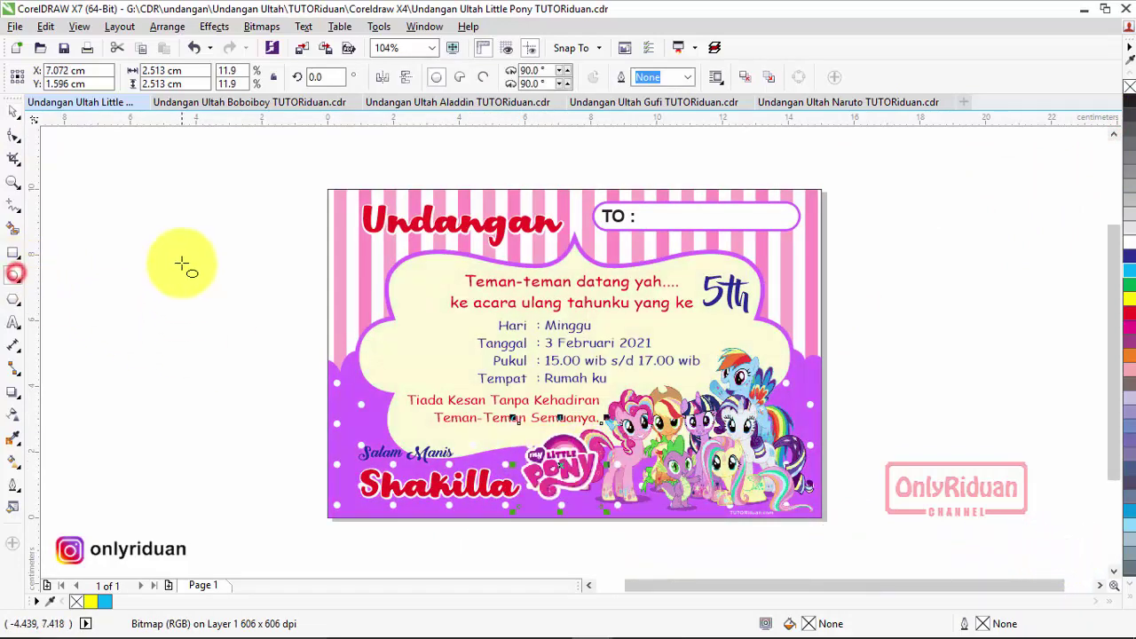
left_click_drag(178, 256, 338, 419)
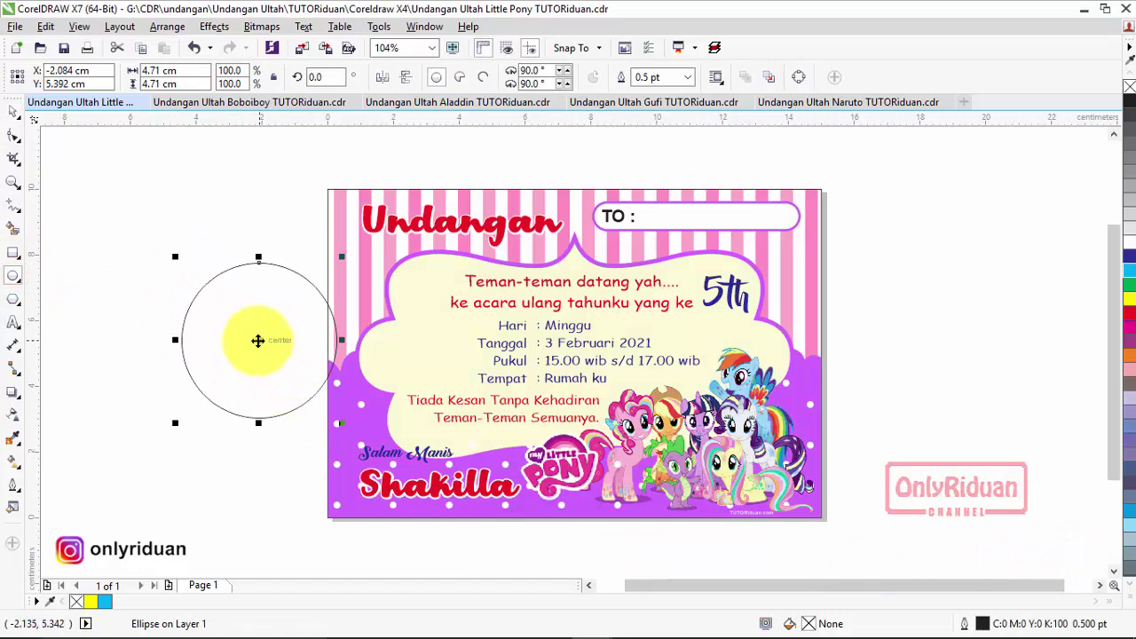
left_click_drag(258, 339, 376, 322)
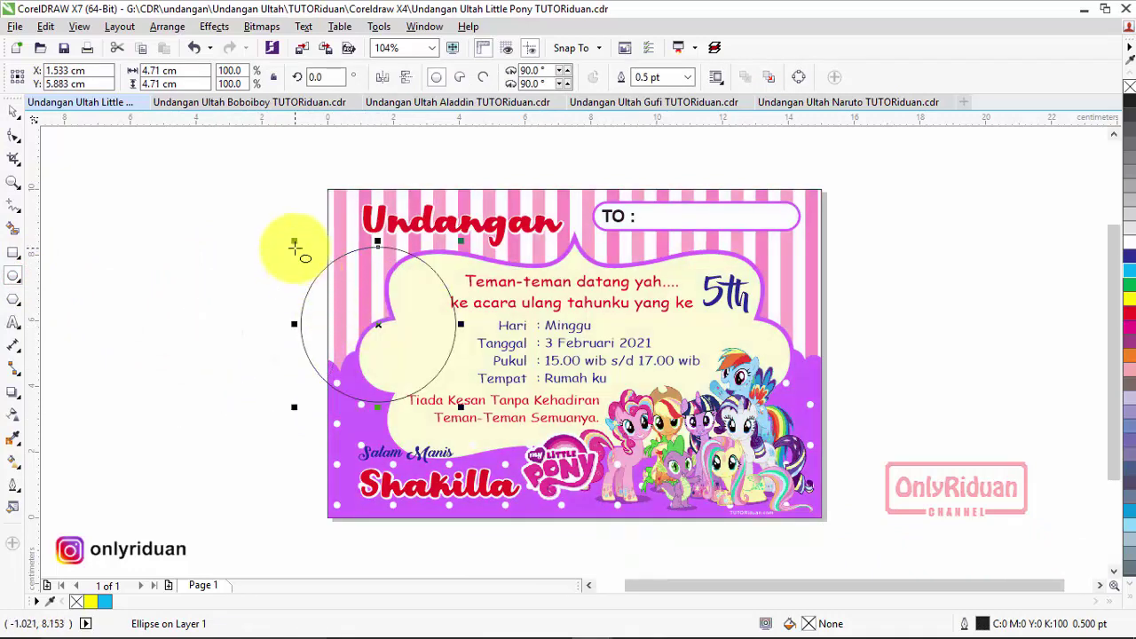
left_click_drag(295, 241, 330, 275)
left_click(385, 314)
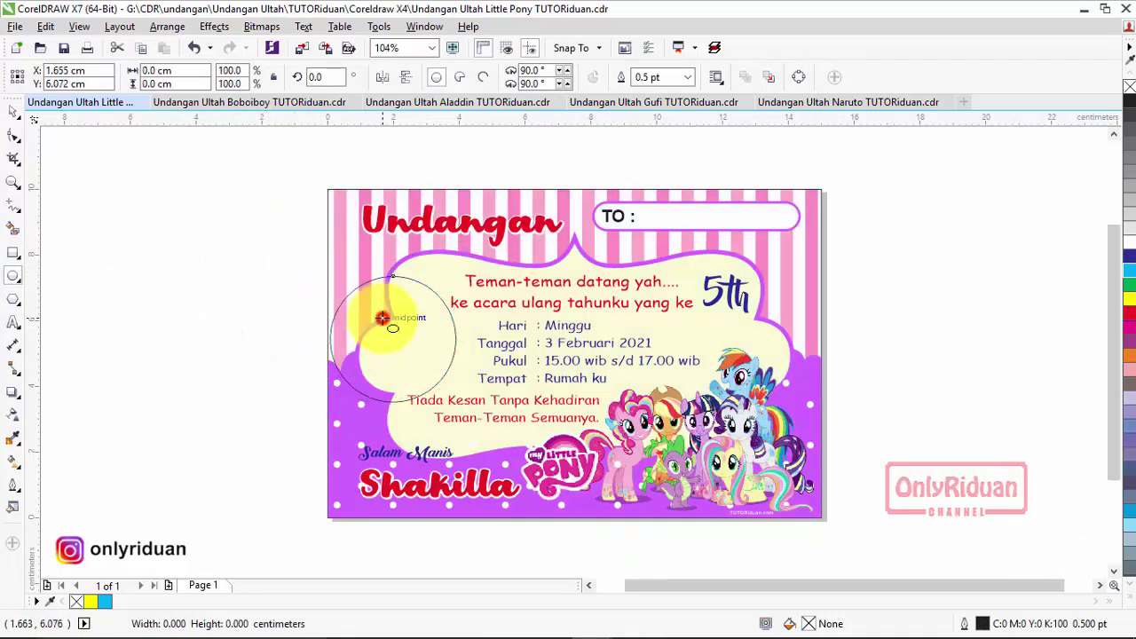
left_click(13, 110)
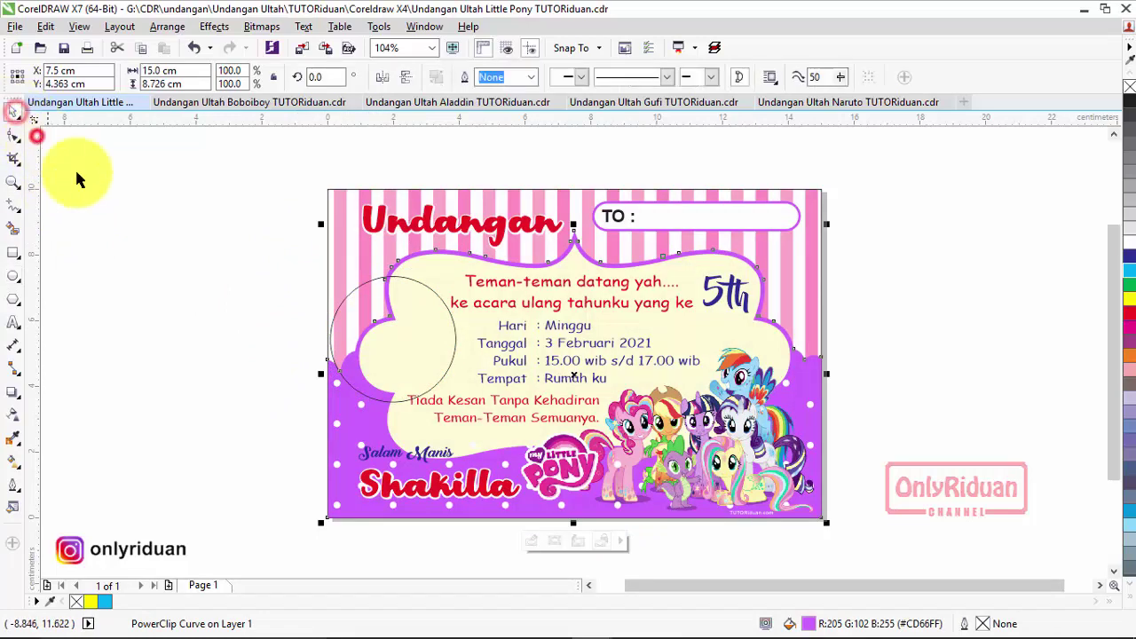
mouse_move(350, 293)
left_mouse_down()
mouse_move(362, 296)
mouse_move(364, 283)
left_mouse_up()
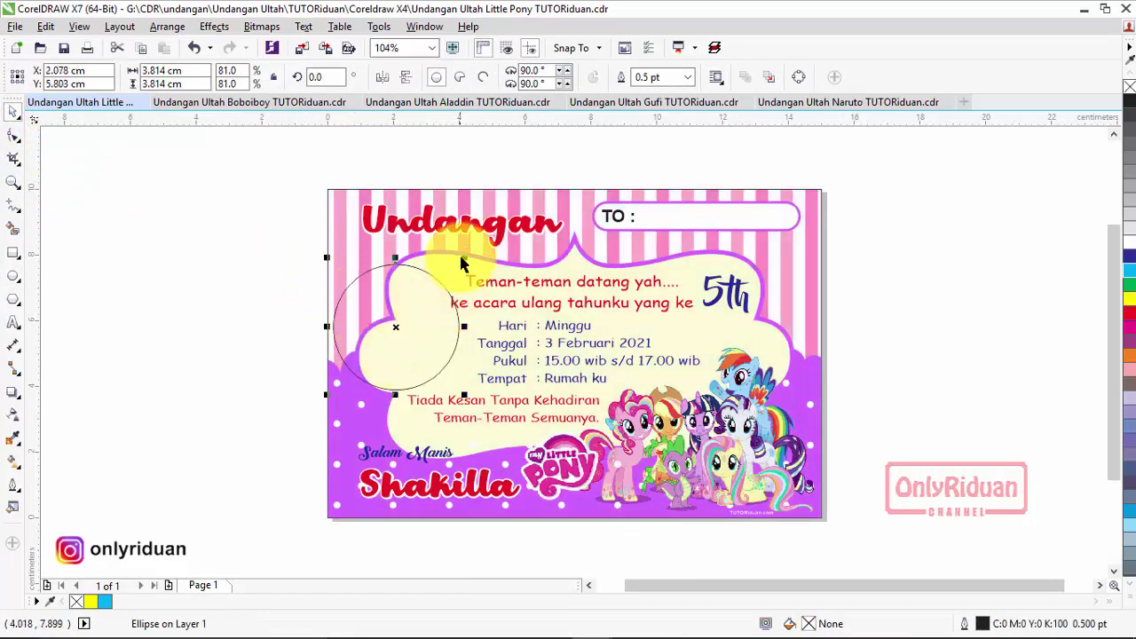
left_click_drag(465, 258, 457, 265)
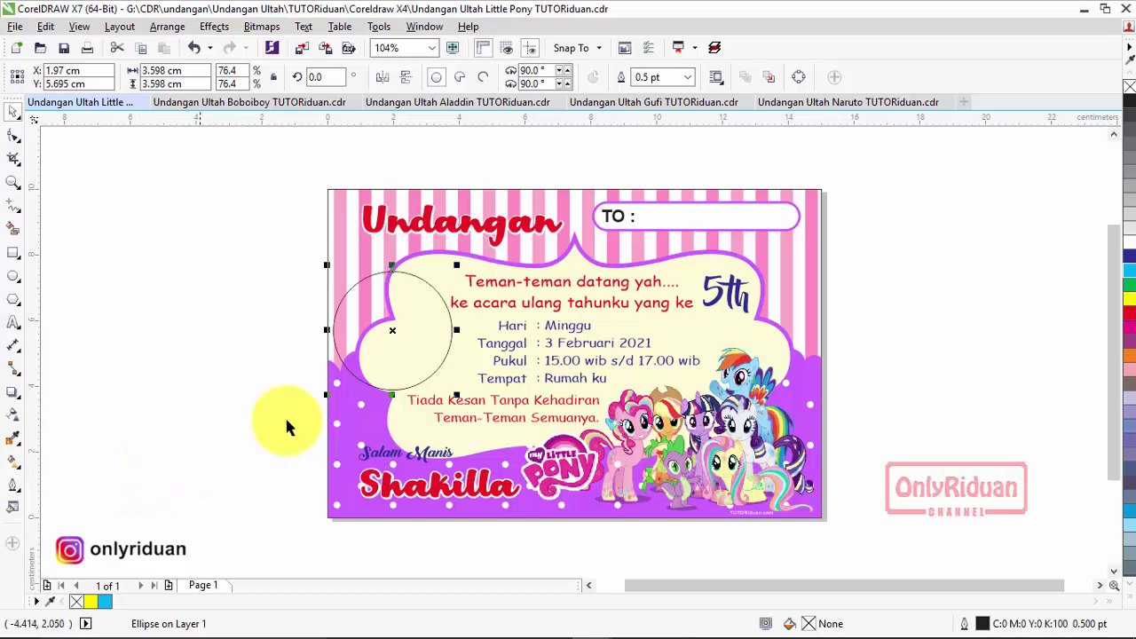
- View the Boboiboy invitation, and in the Aladdin invitation fill the blue background stripe at the card's lower middle with yellow
left_click(246, 104)
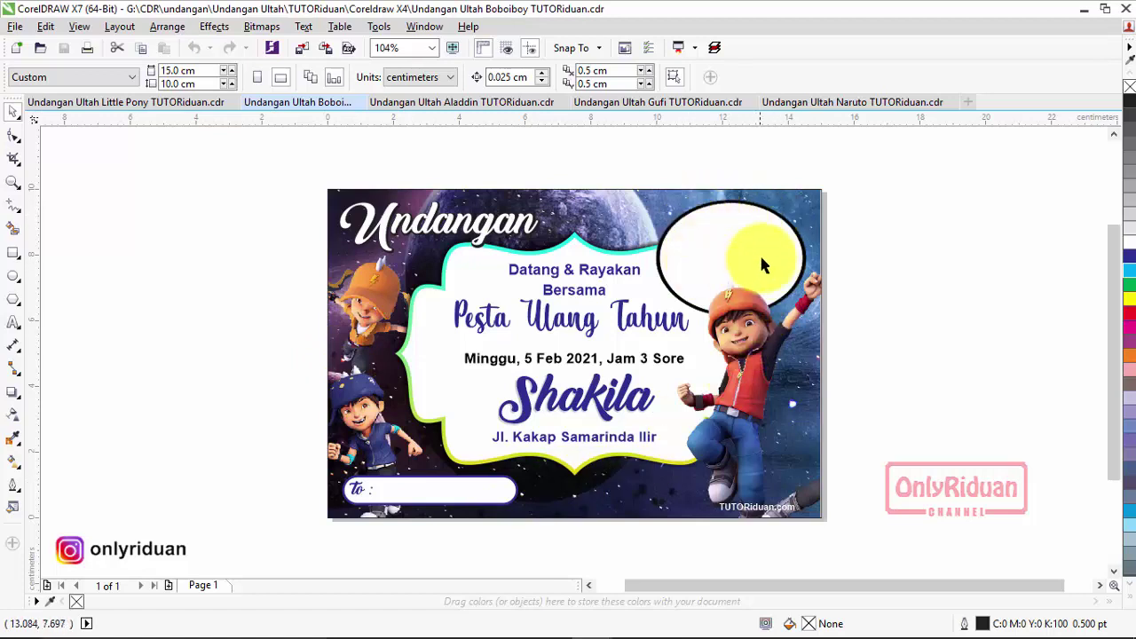
left_click(435, 103)
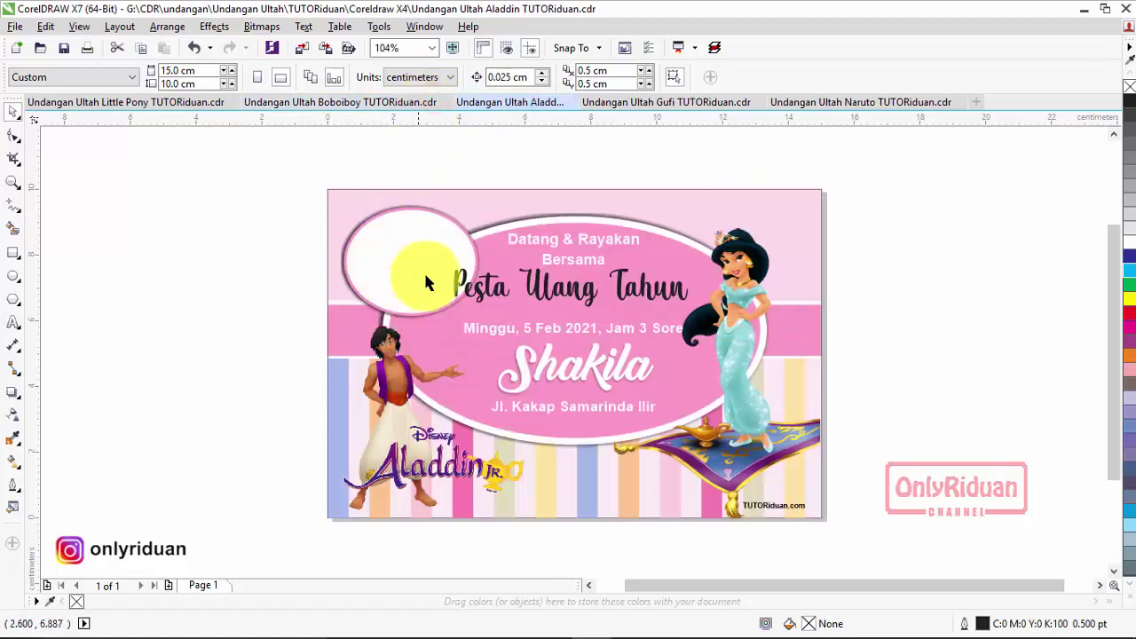
left_click(531, 197)
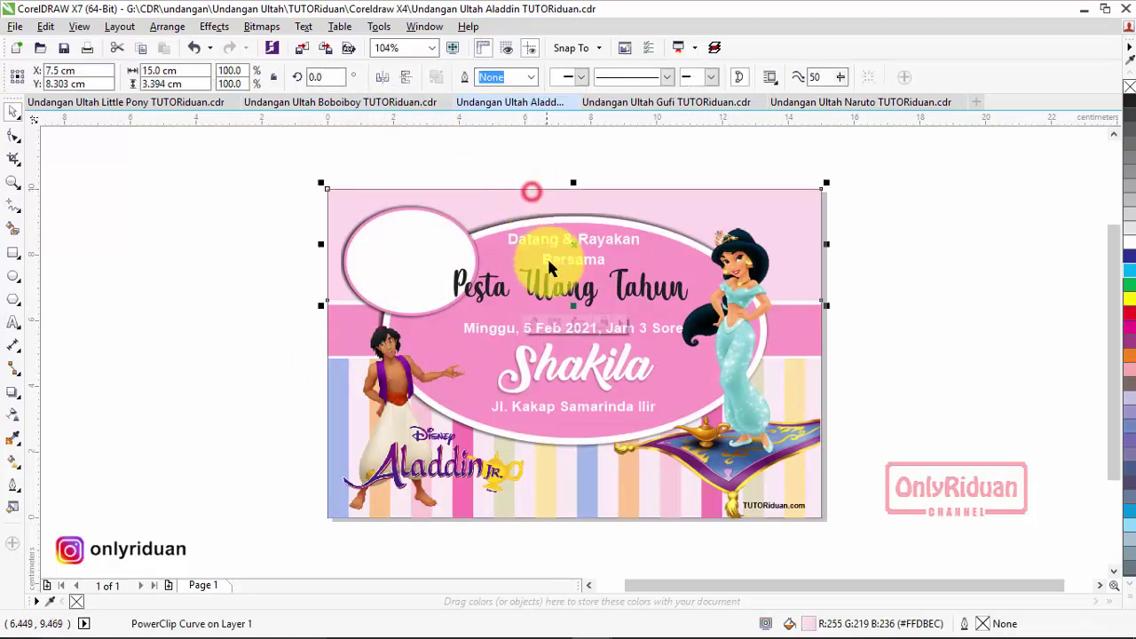
left_click(577, 474, "ctrl")
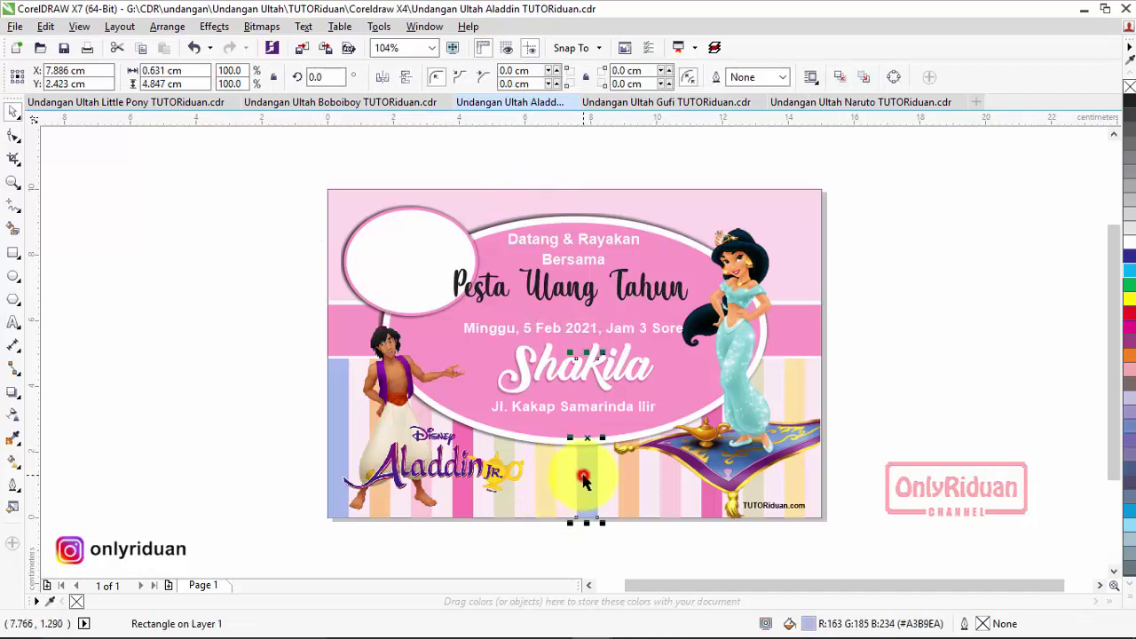
left_click(1129, 297)
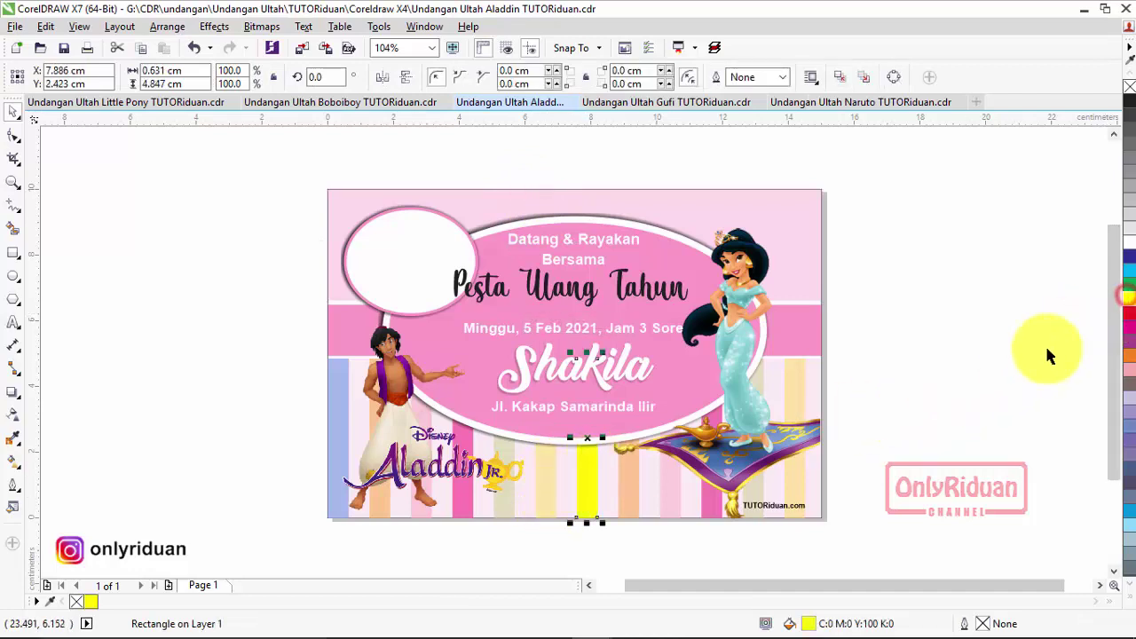
- Fill the background stripe just left of the yellow one on the Aladdin card with green
left_click(817, 391)
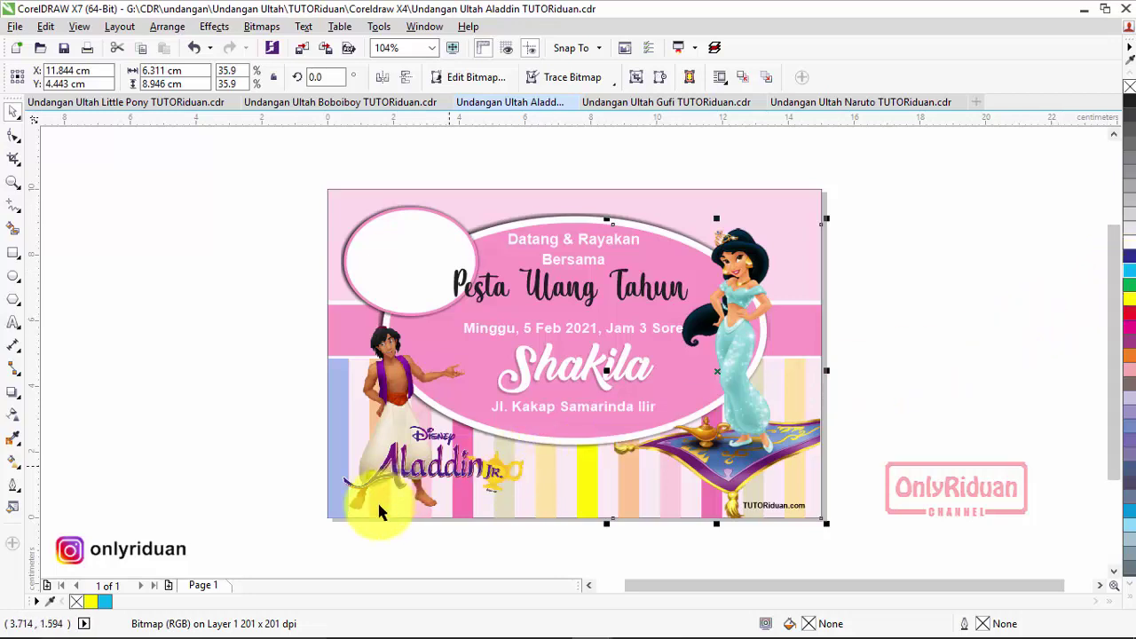
left_click(417, 538)
left_click(445, 519)
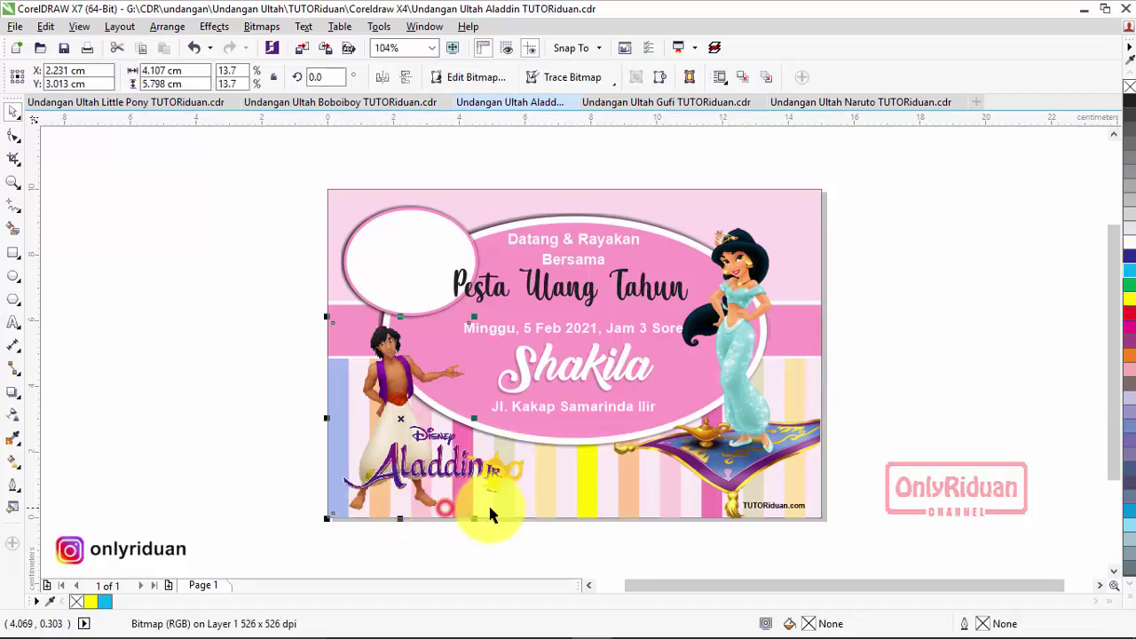
left_click(550, 506)
left_click(1128, 284)
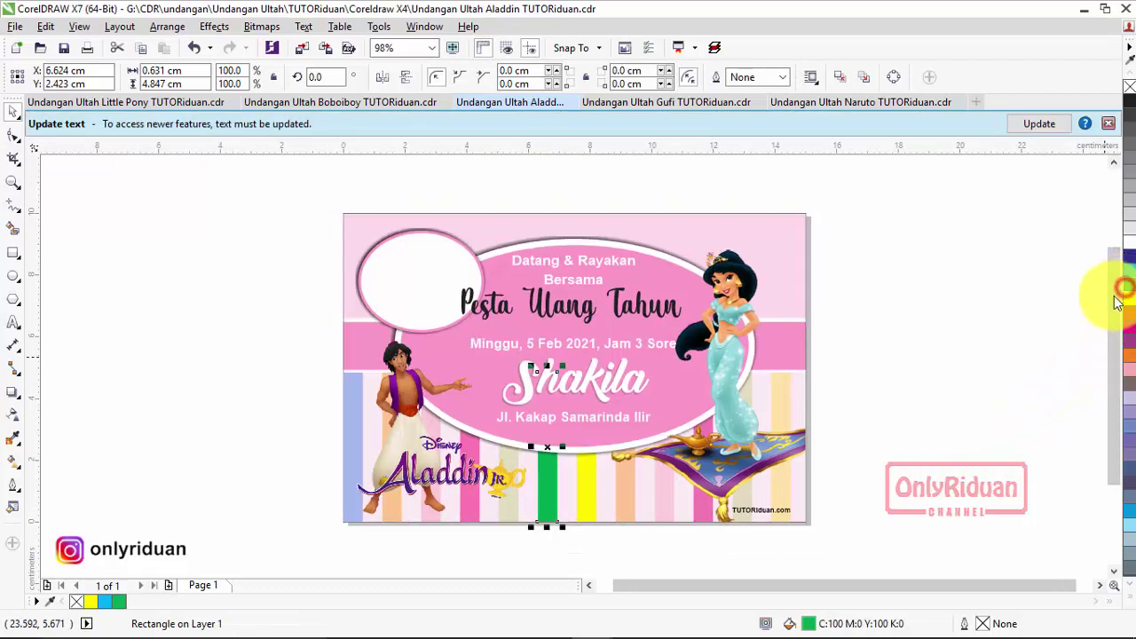
- Dismiss the text update notice, try a 70% black fill on the light pink upper background, and undo it
left_click(782, 239)
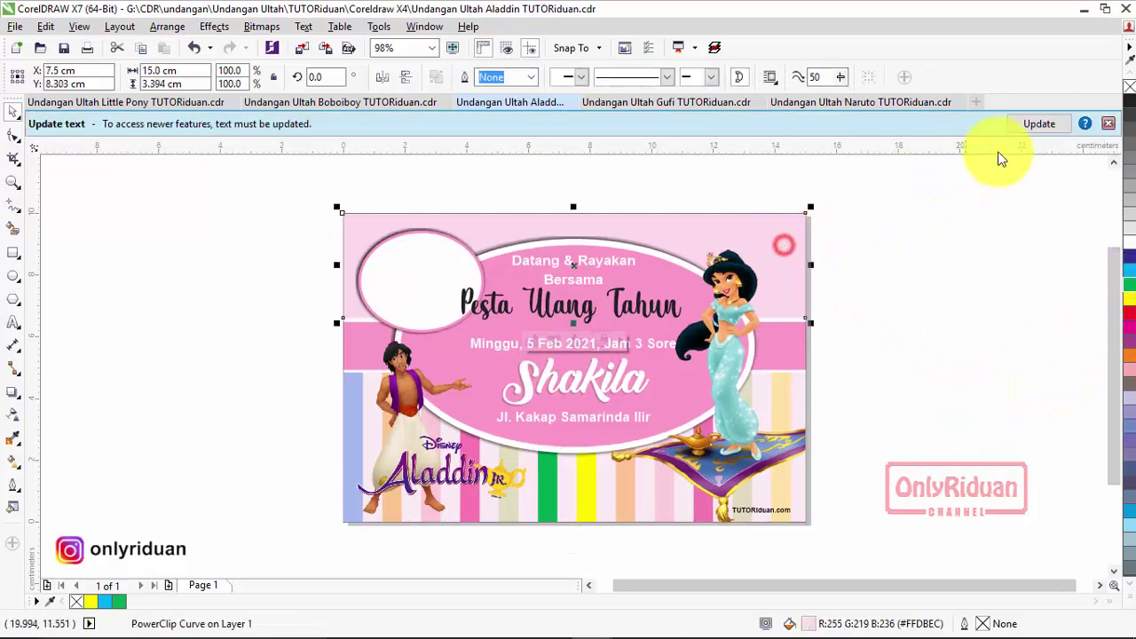
left_click(1108, 124)
left_click(1131, 152)
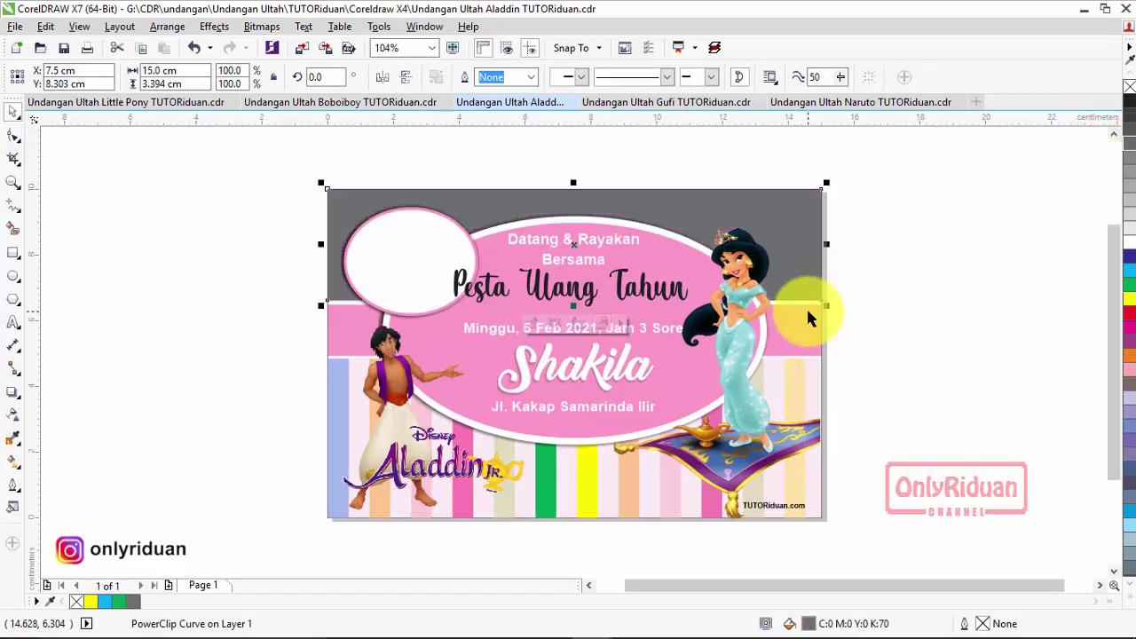
key("ctrl+z")
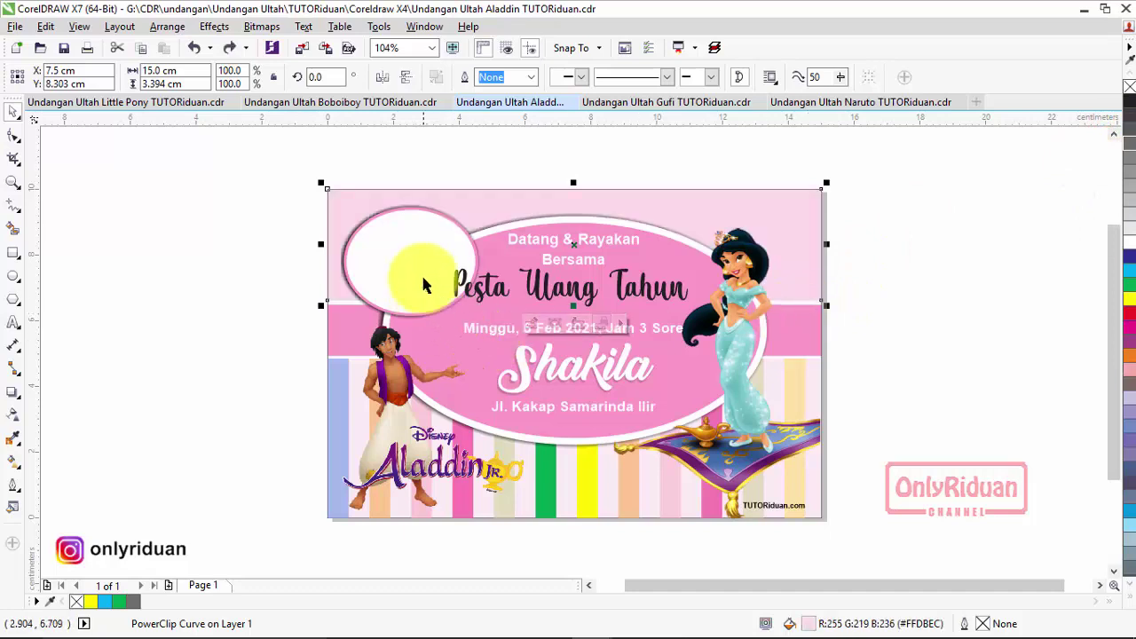
- View the Gufi and Naruto invitations, and check that the Naruto card's text lines can be selected individually
left_click(601, 103)
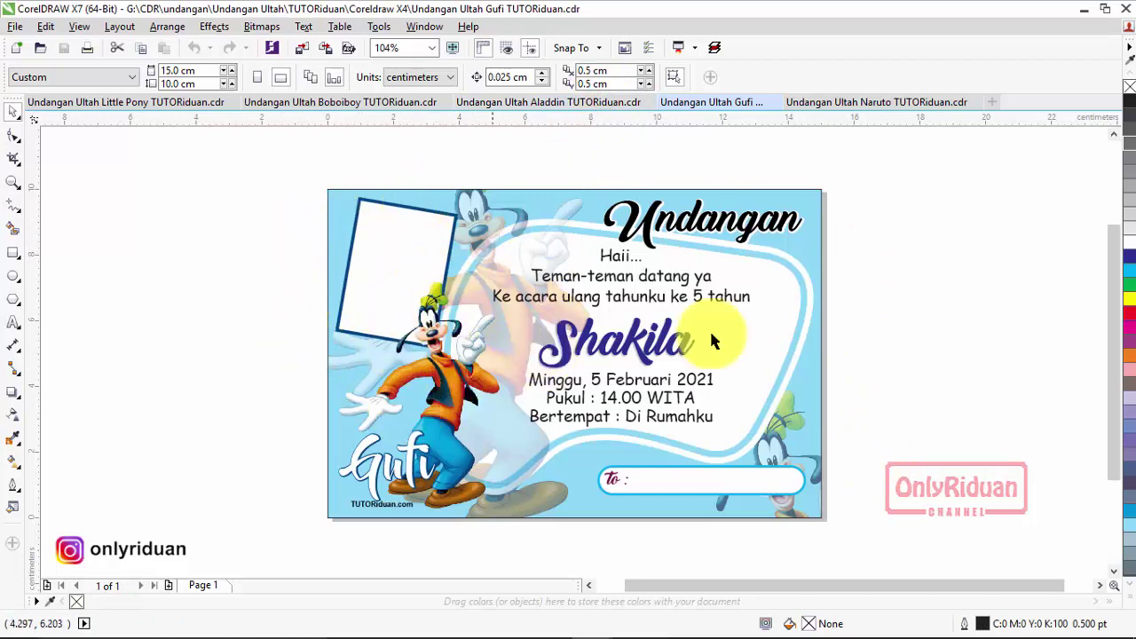
left_click(867, 101)
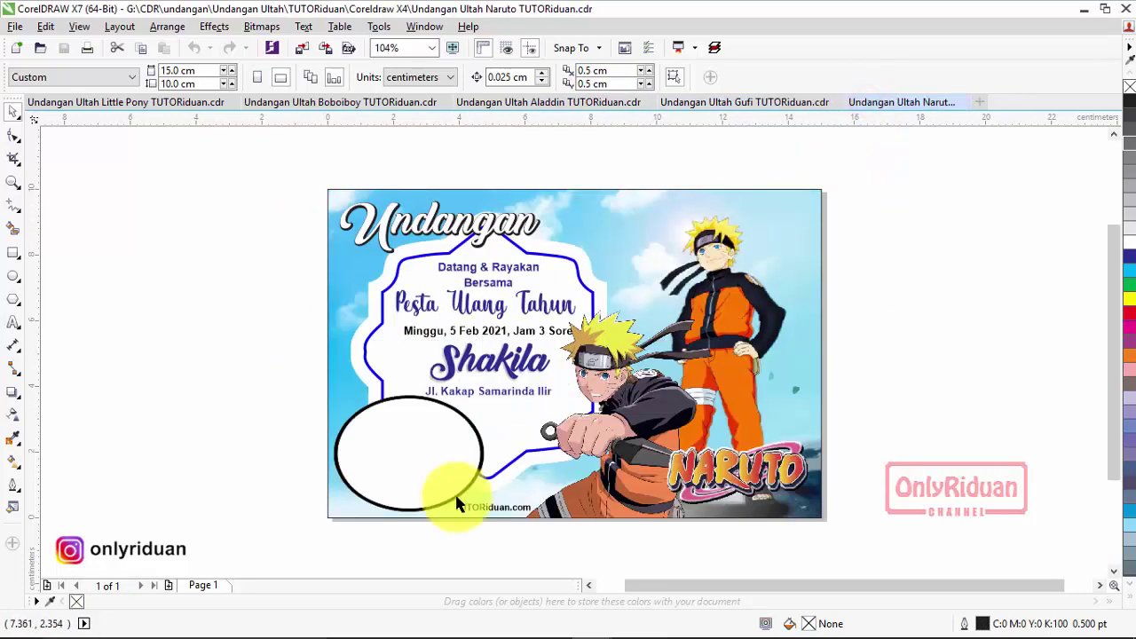
left_click(467, 315)
left_click(471, 213)
left_click(490, 368)
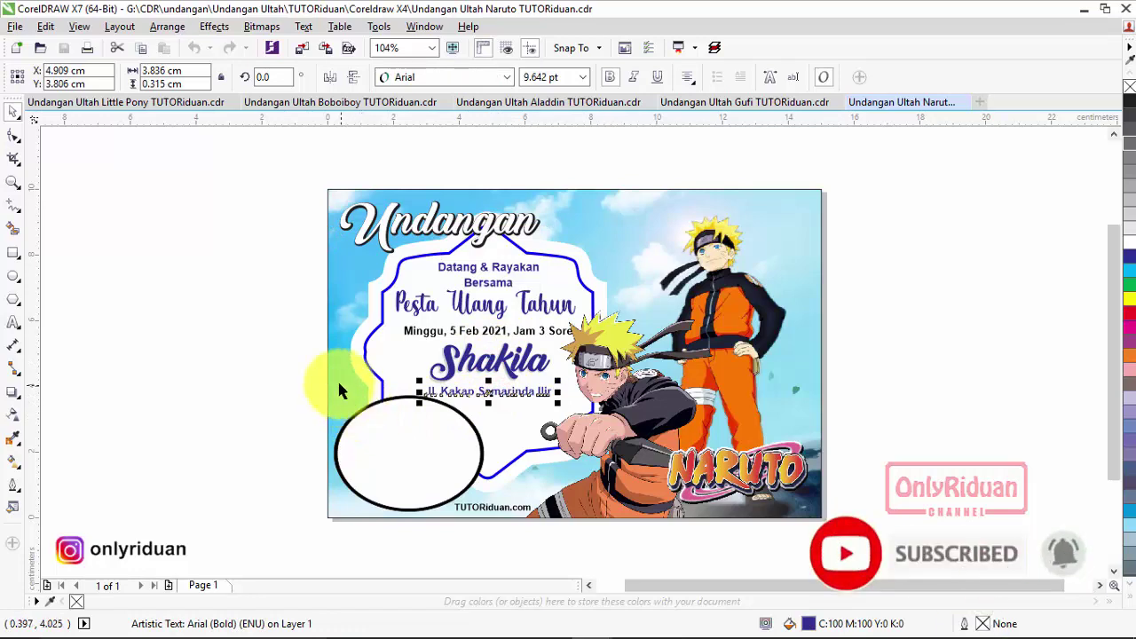
left_click(215, 255)
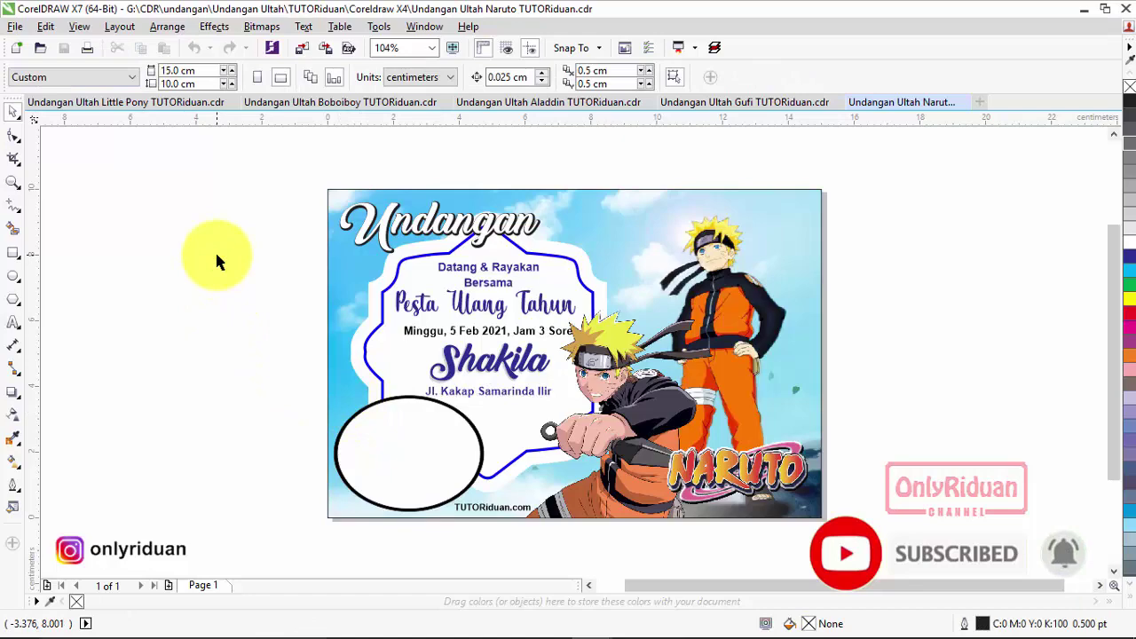
- Import the photo "WhatsApp Image 2021-01-20 at 19.20.23 (2).jpeg" at about 6.3 cm wide and place it left of the Naruto card
left_click(16, 28)
left_click(69, 280)
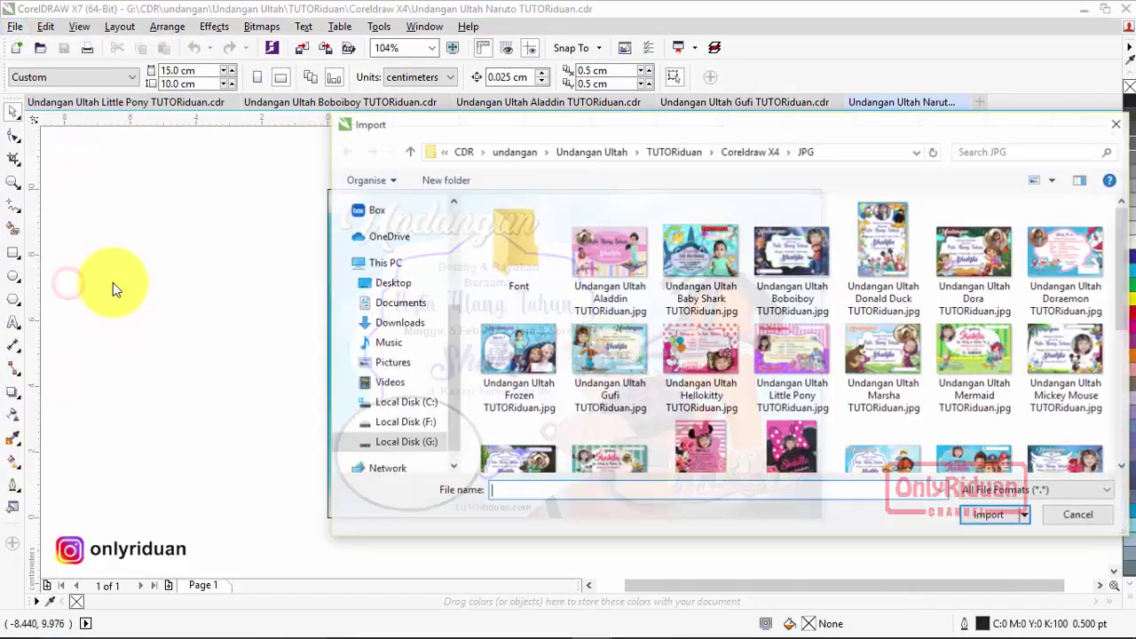
scroll(672, 338, "down", 5)
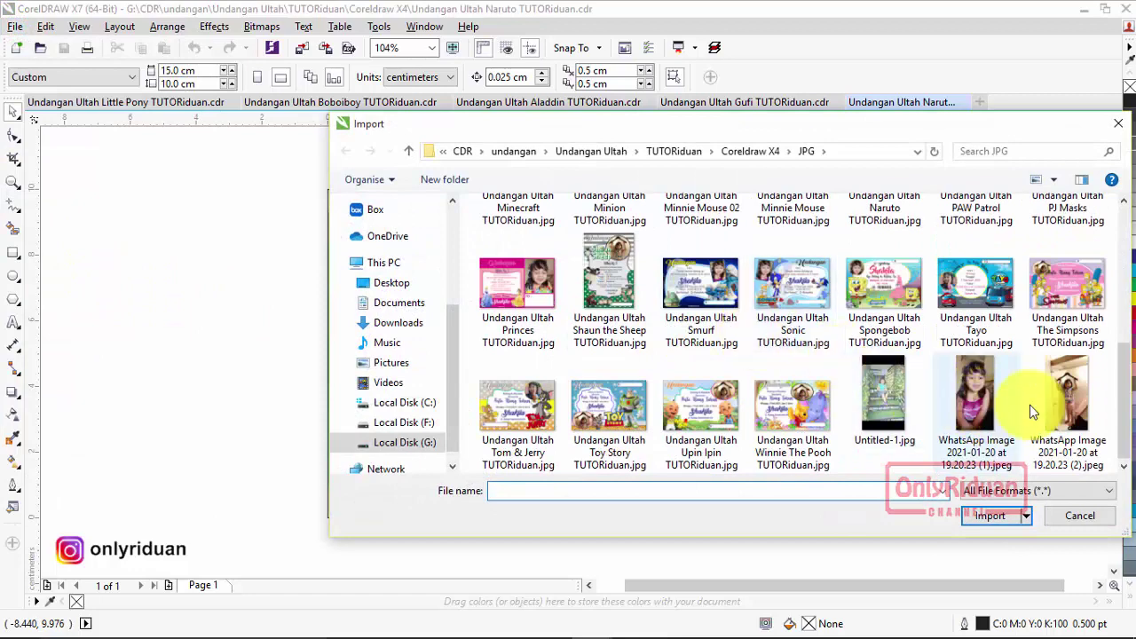
left_click(1070, 400)
left_click(992, 516)
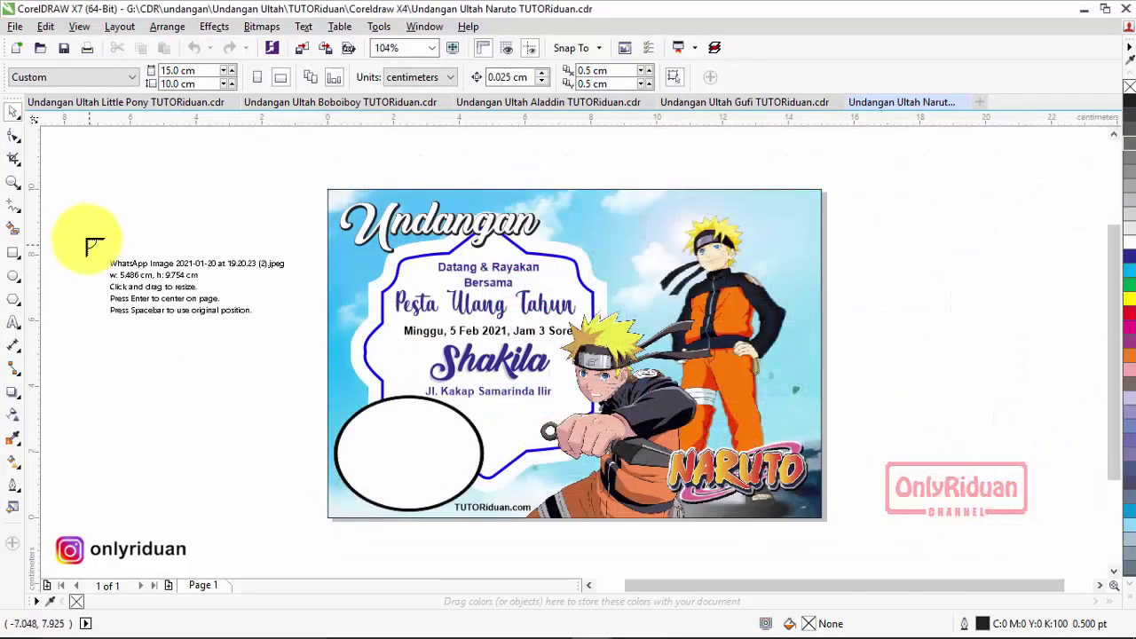
left_click_drag(86, 245, 435, 550)
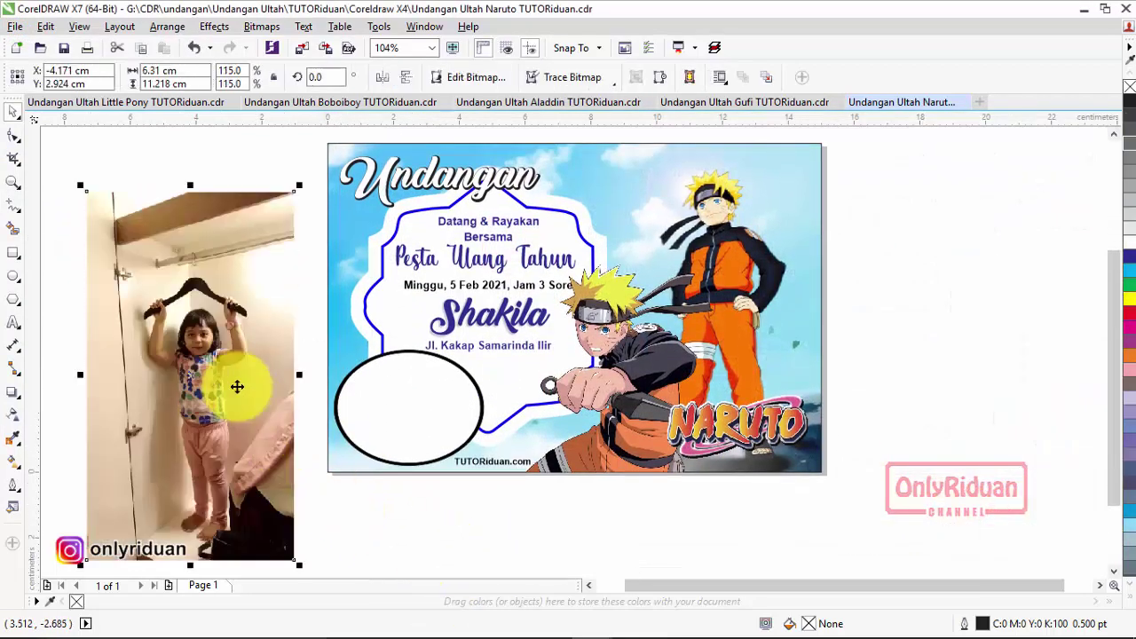
left_click_drag(200, 342, 201, 370)
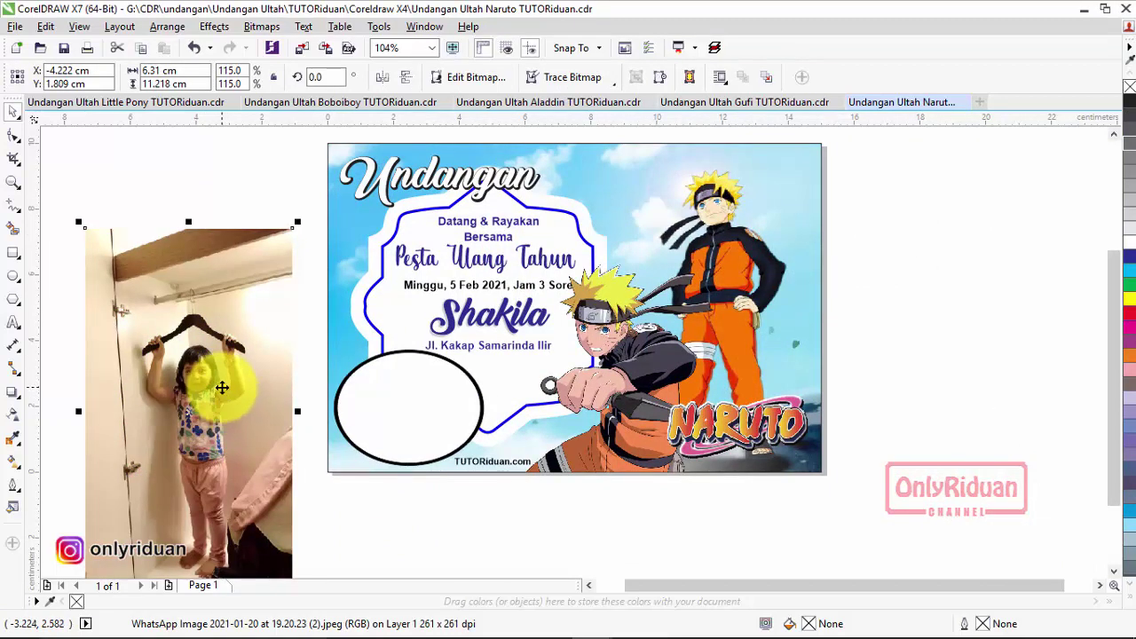
- PowerClip the imported photo inside the white oval frame on the Naruto card
right_click(221, 387)
left_click(286, 177)
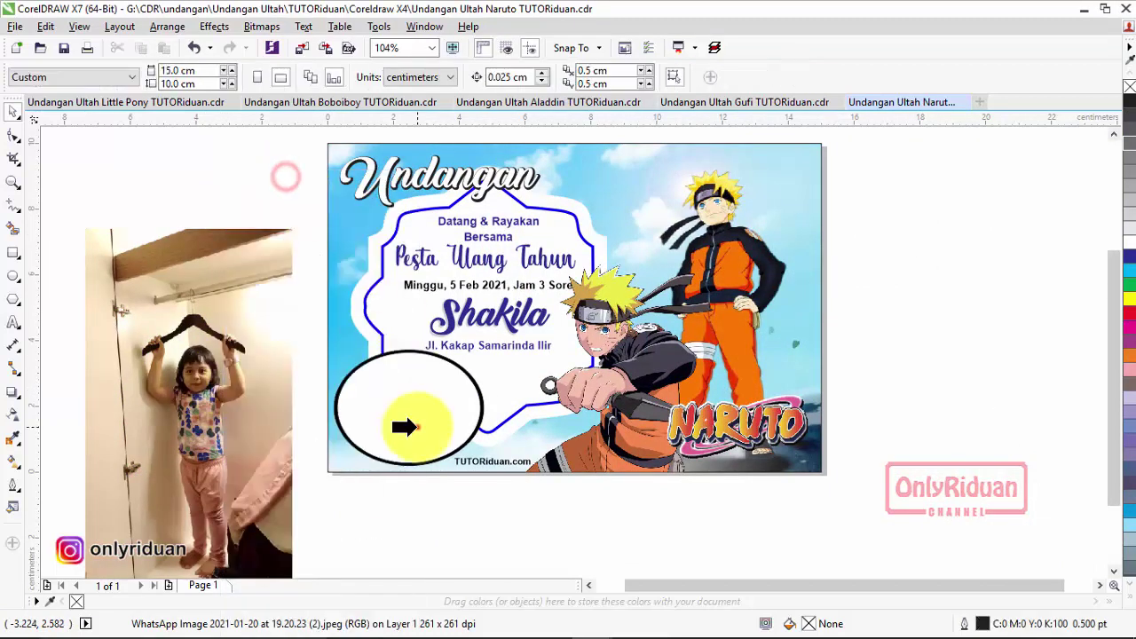
left_click(404, 427)
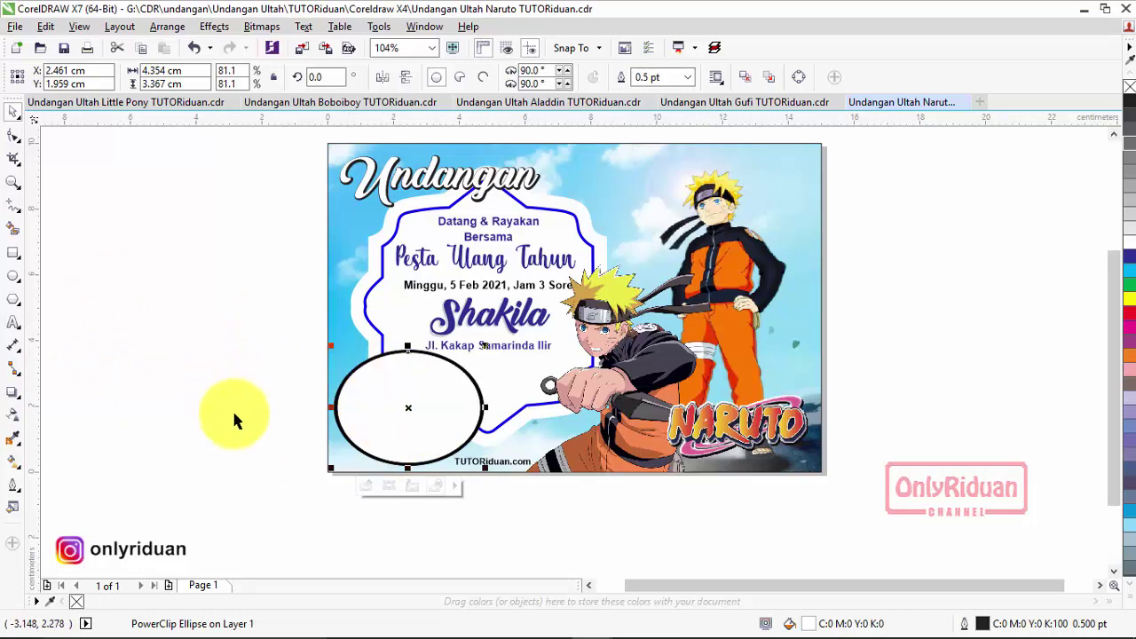
- Edit the oval's PowerClip contents, move the photo so the child's face sits within the oval, and finish editing
right_click(436, 385)
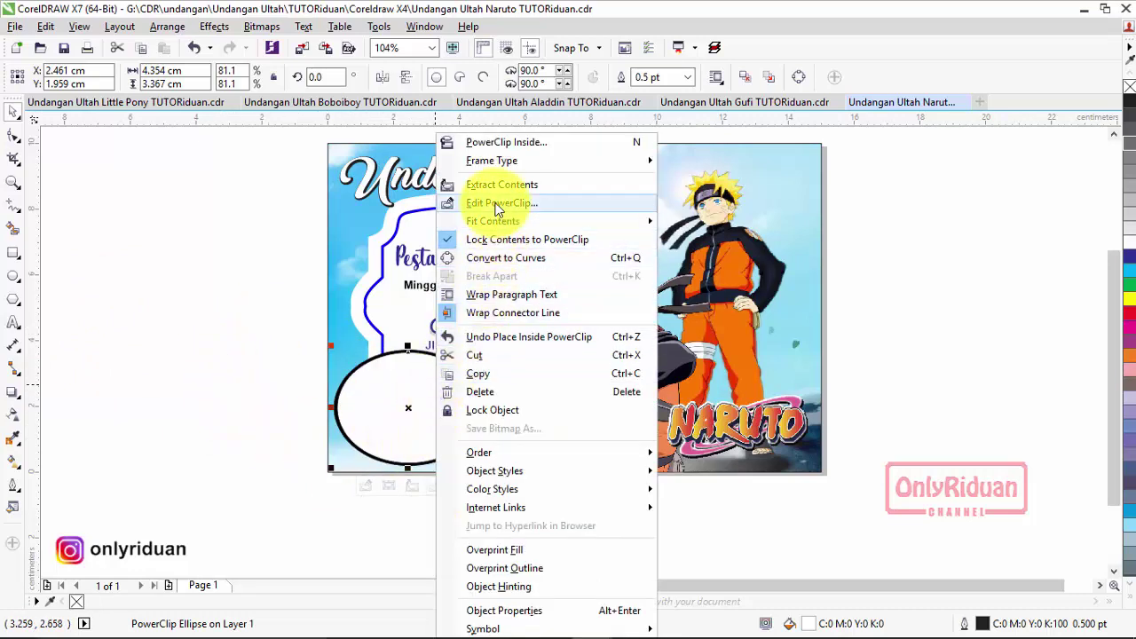
left_click(497, 206)
left_click_drag(203, 394, 416, 433)
right_click(416, 431)
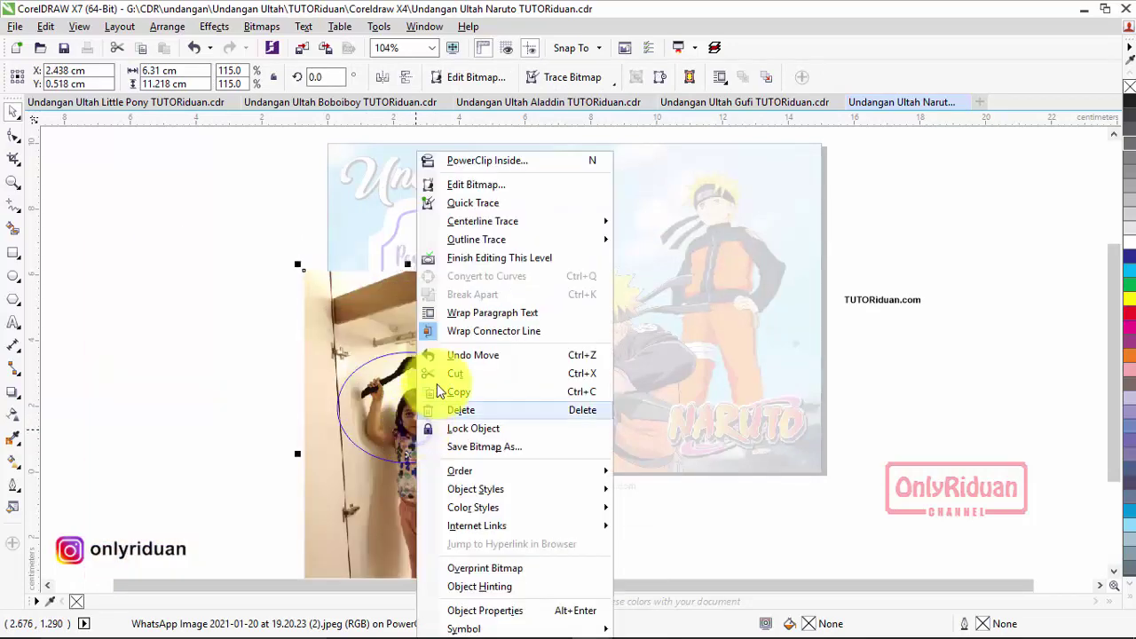
left_click(470, 259)
left_click(238, 263)
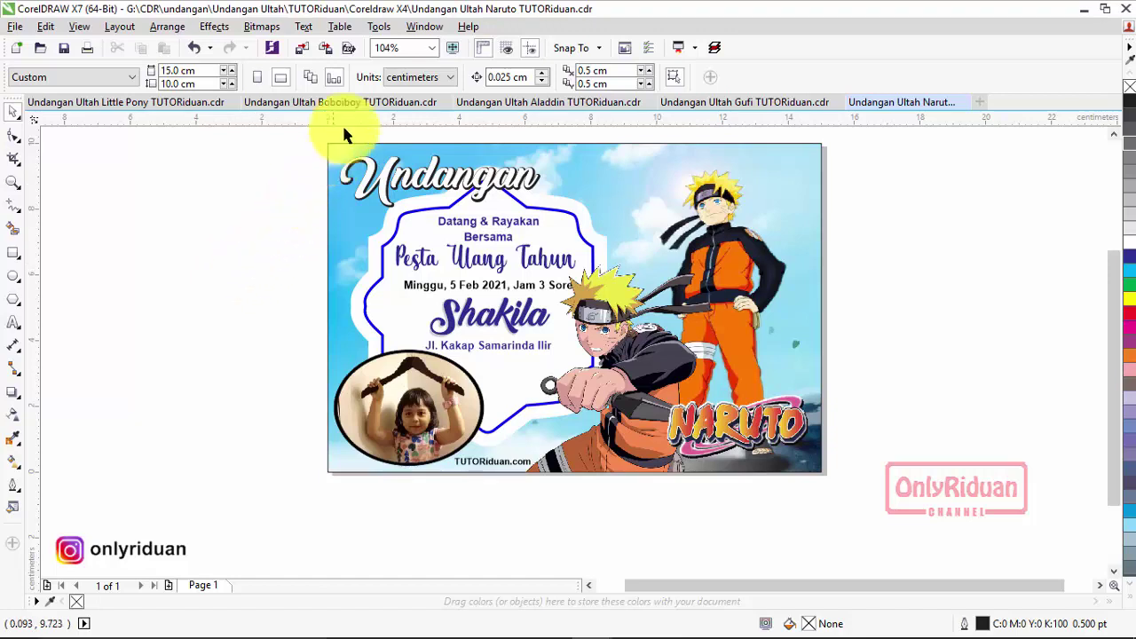
- Set the PowerClip frame option to auto-center new content when it is completely outside the frame
left_click(378, 27)
left_click(395, 44)
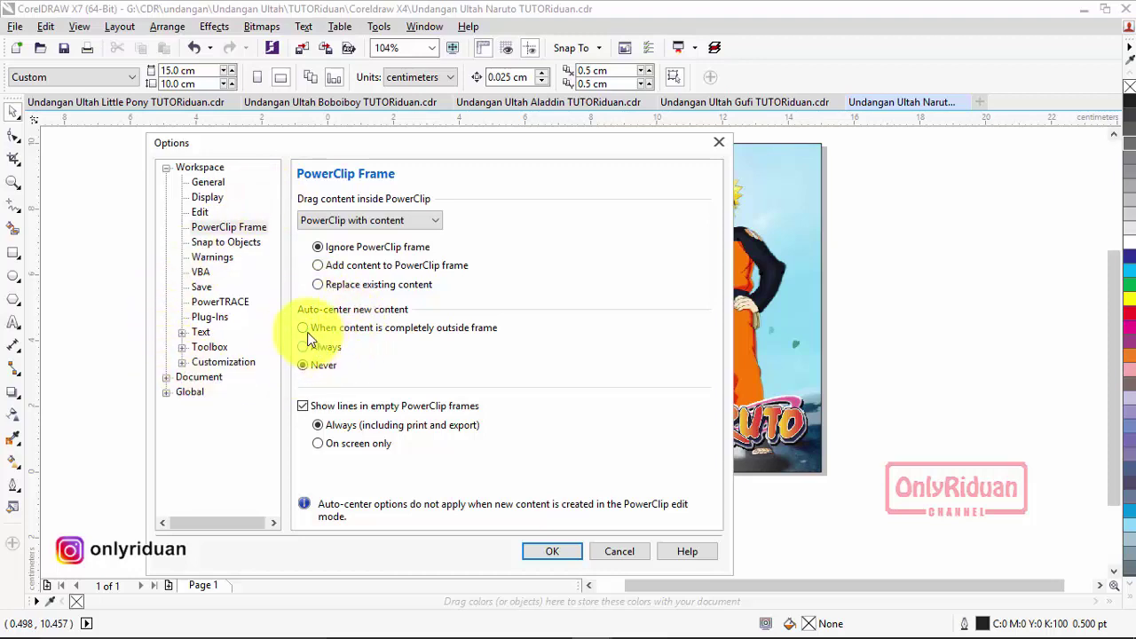
left_click(305, 328)
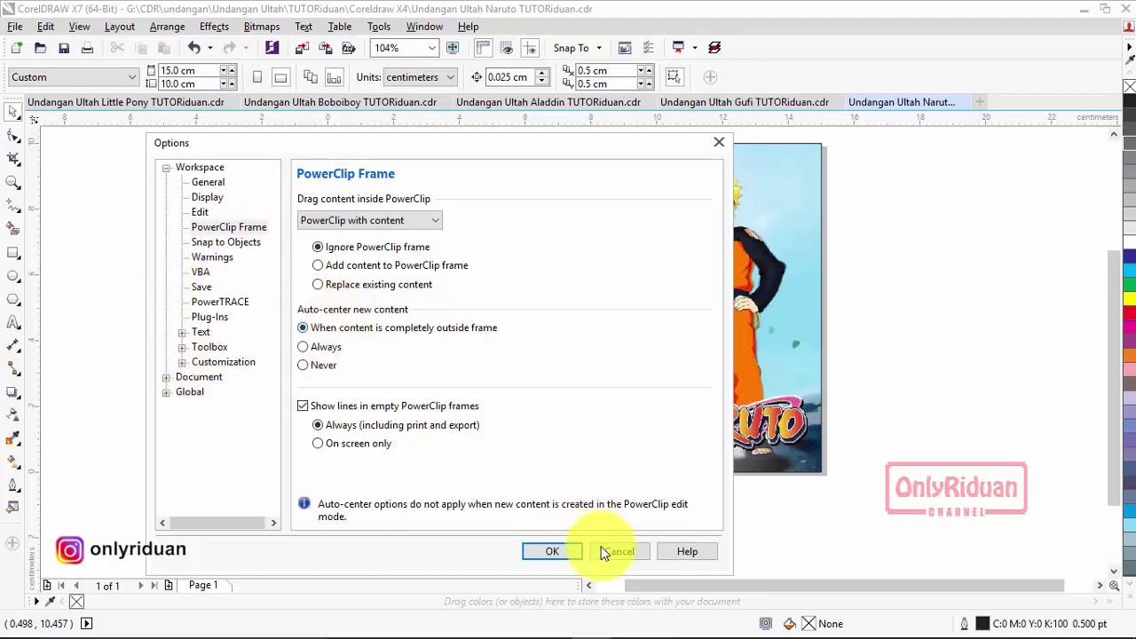
left_click(569, 551)
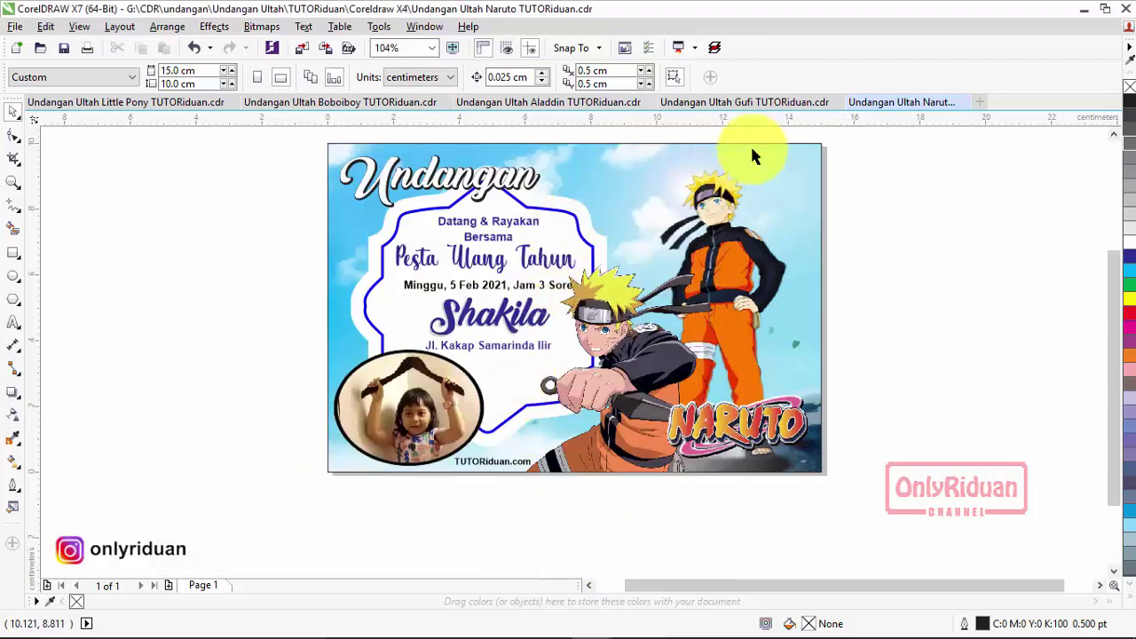
- Import "WhatsApp Image 2021-01-20 at 19.20.23 (1).jpeg" into the Gufi invitation, resize it to about 4.6 cm wide and place it left of the card
left_click(754, 103)
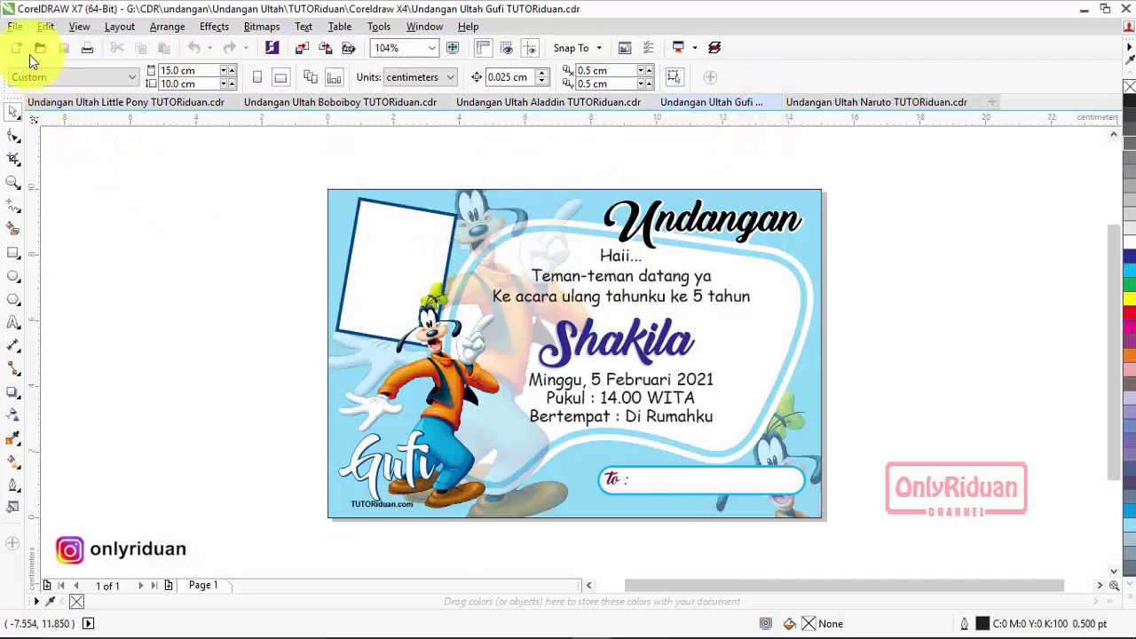
left_click(15, 26)
left_click(59, 283)
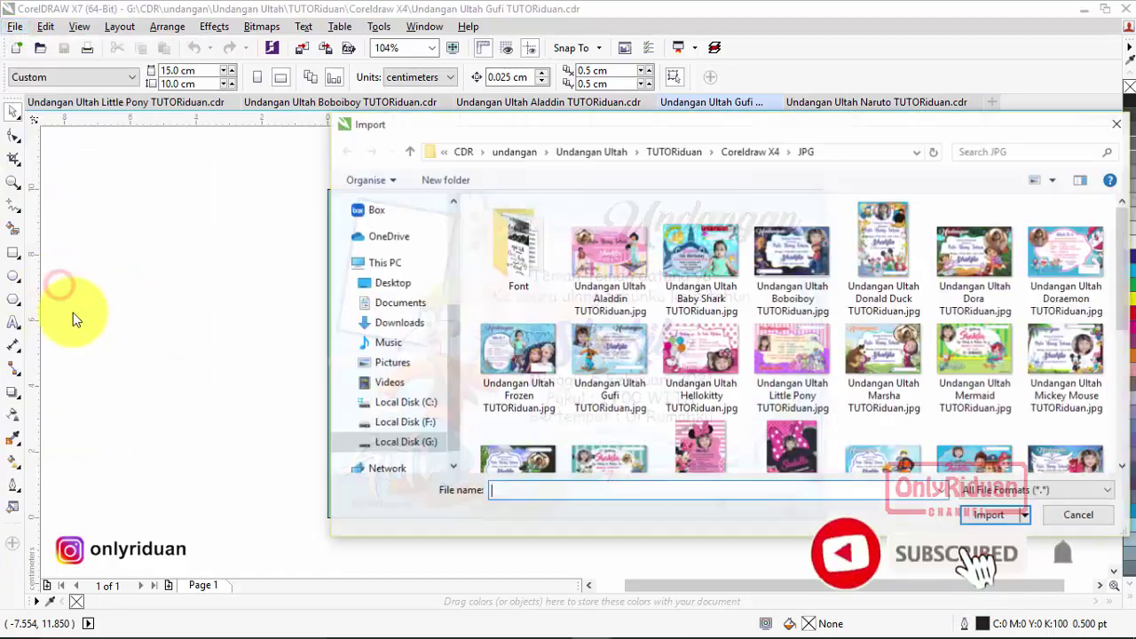
scroll(622, 391, "down", 10)
left_click(976, 395)
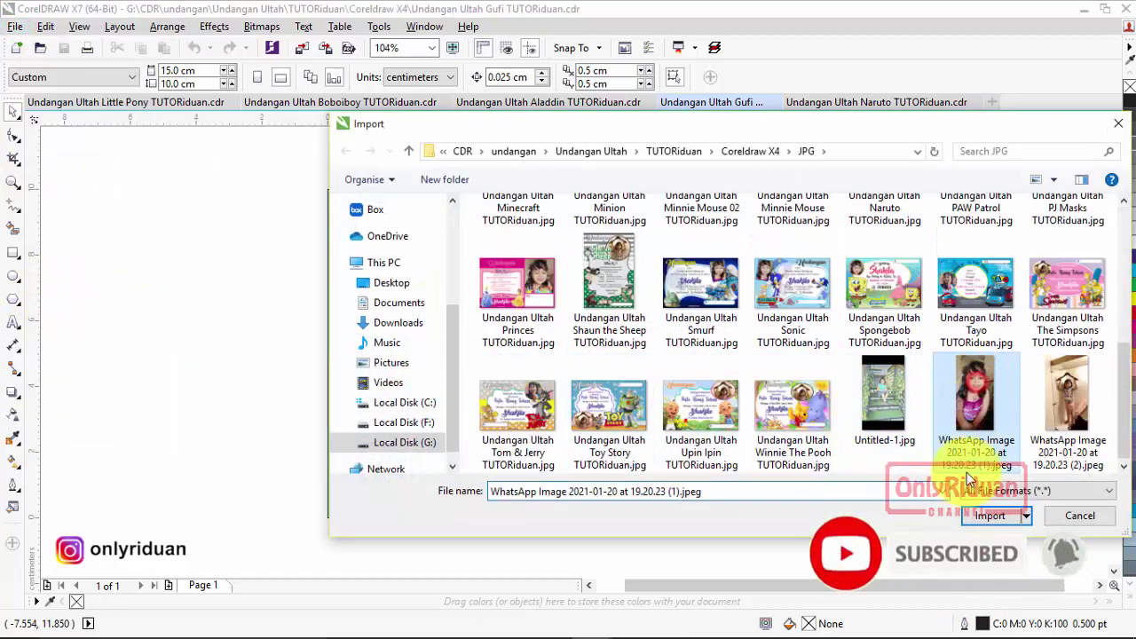
left_click(987, 515)
left_click_drag(99, 180, 349, 527)
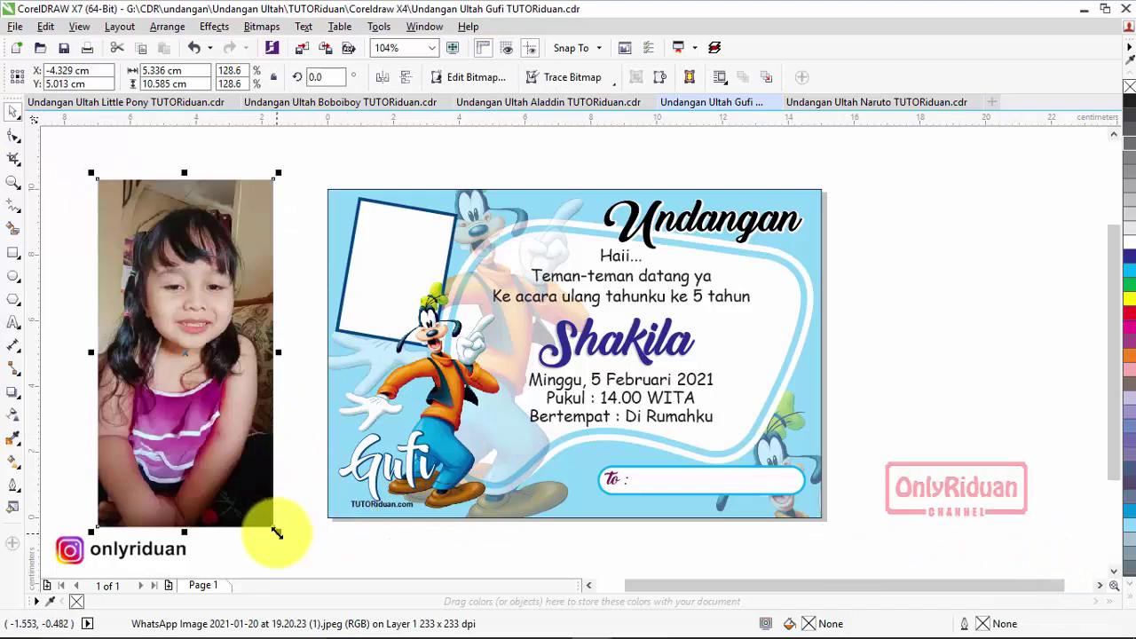
left_click_drag(277, 533, 253, 495)
left_click_drag(186, 311, 255, 325)
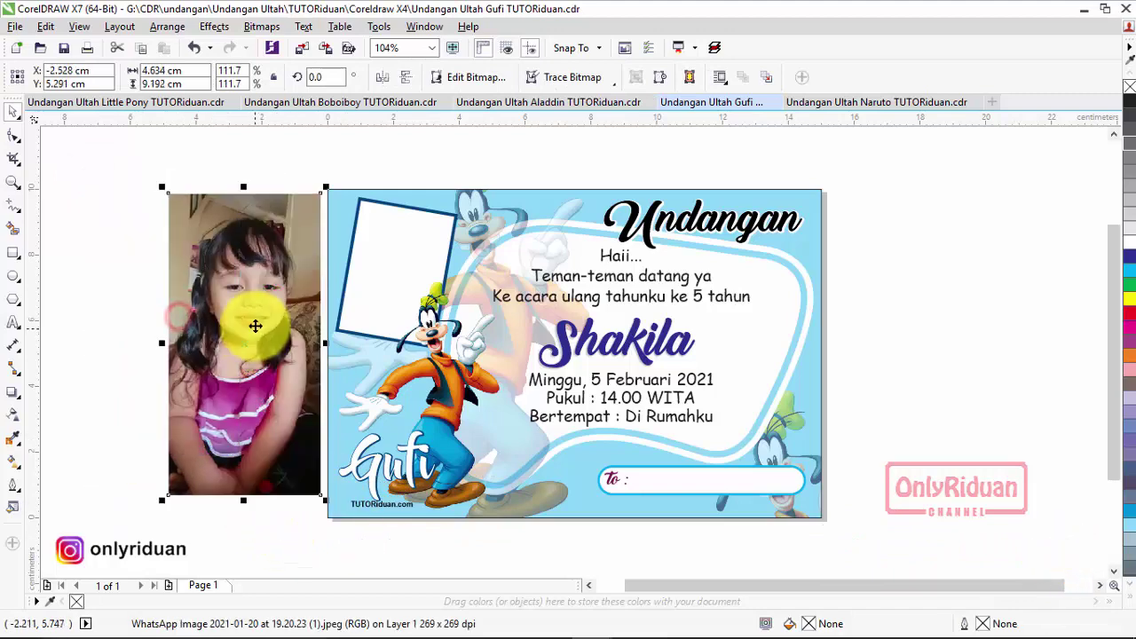
- PowerClip the imported photo inside the tilted white frame on the Gufi card
right_click(258, 320)
left_click(301, 174)
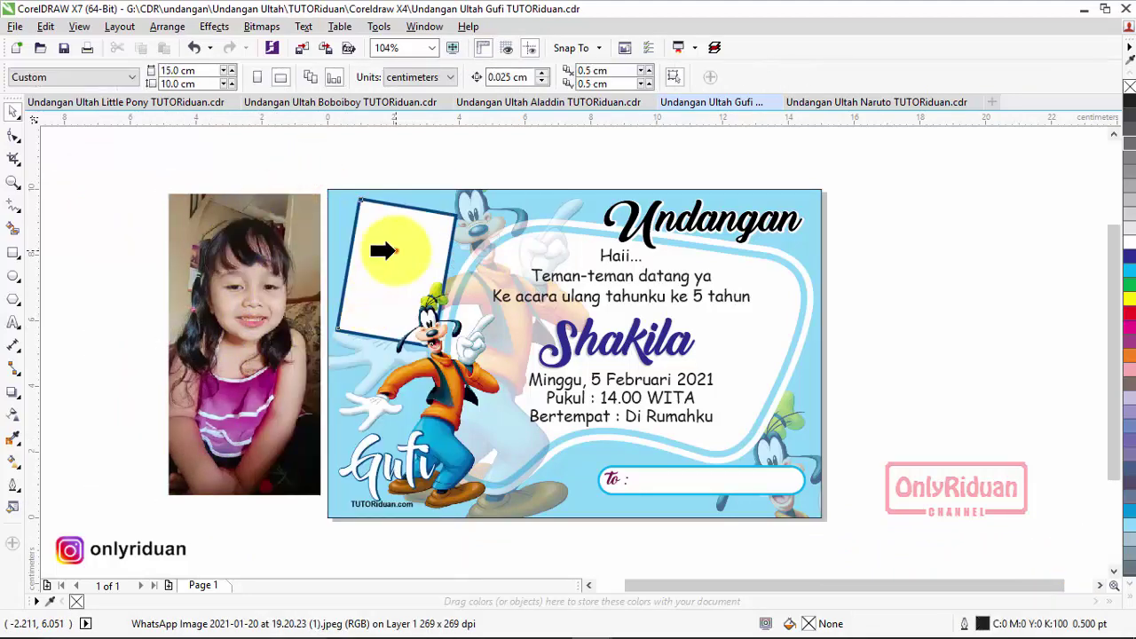
left_click(394, 251)
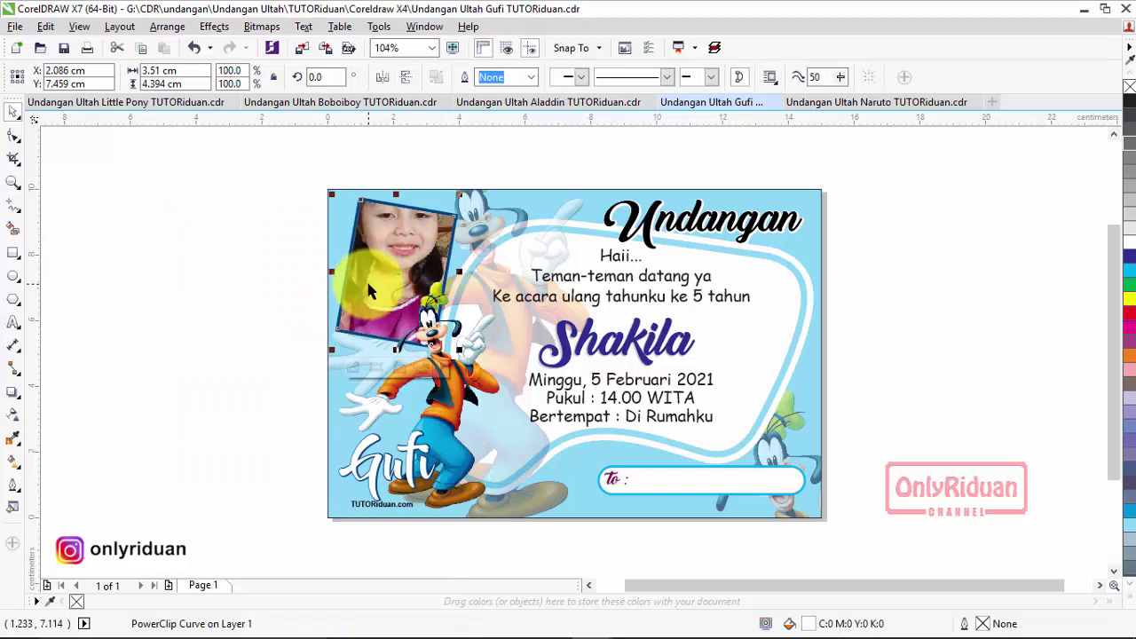
- Edit the tilted frame's PowerClip contents, move the photo so the child's face sits within the frame, and finish editing
right_click(401, 236)
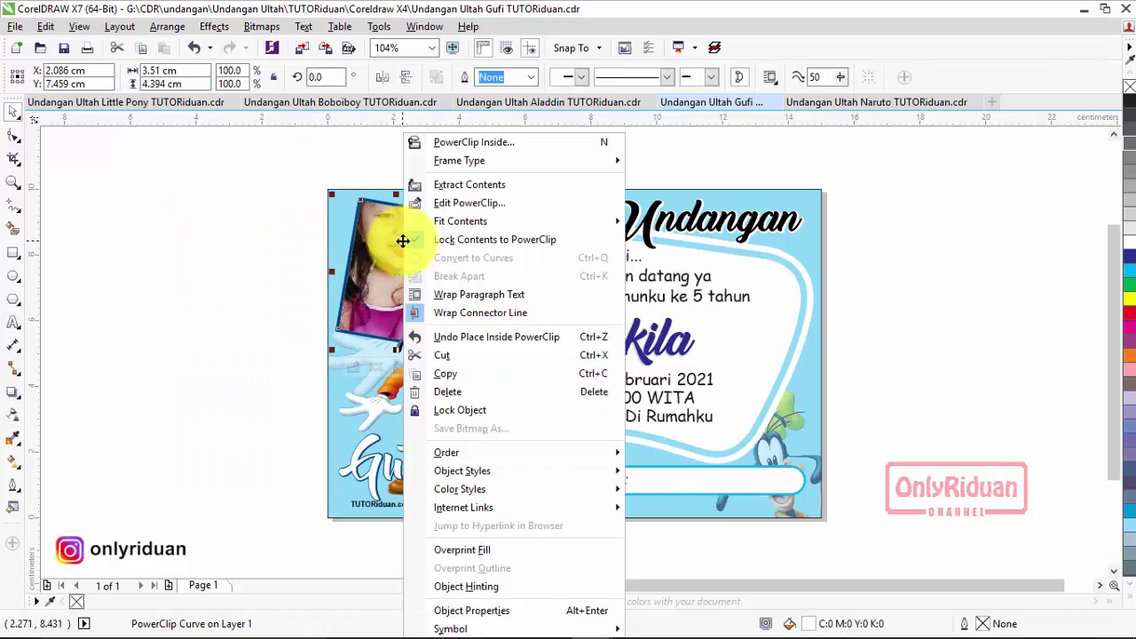
left_click(444, 206)
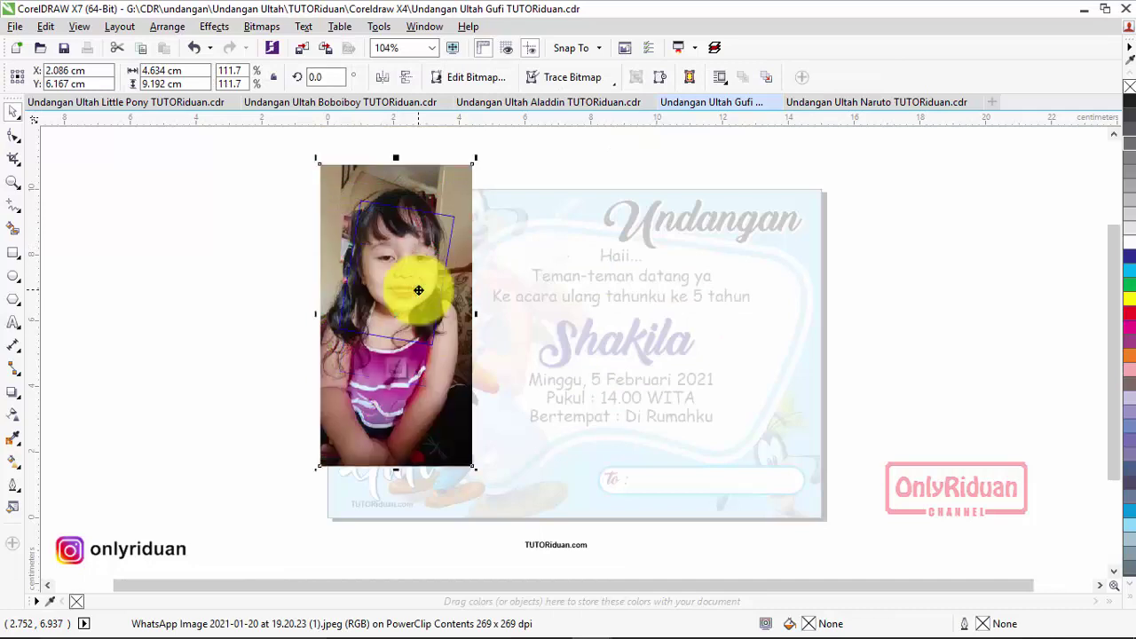
right_click(415, 271)
left_click(458, 257)
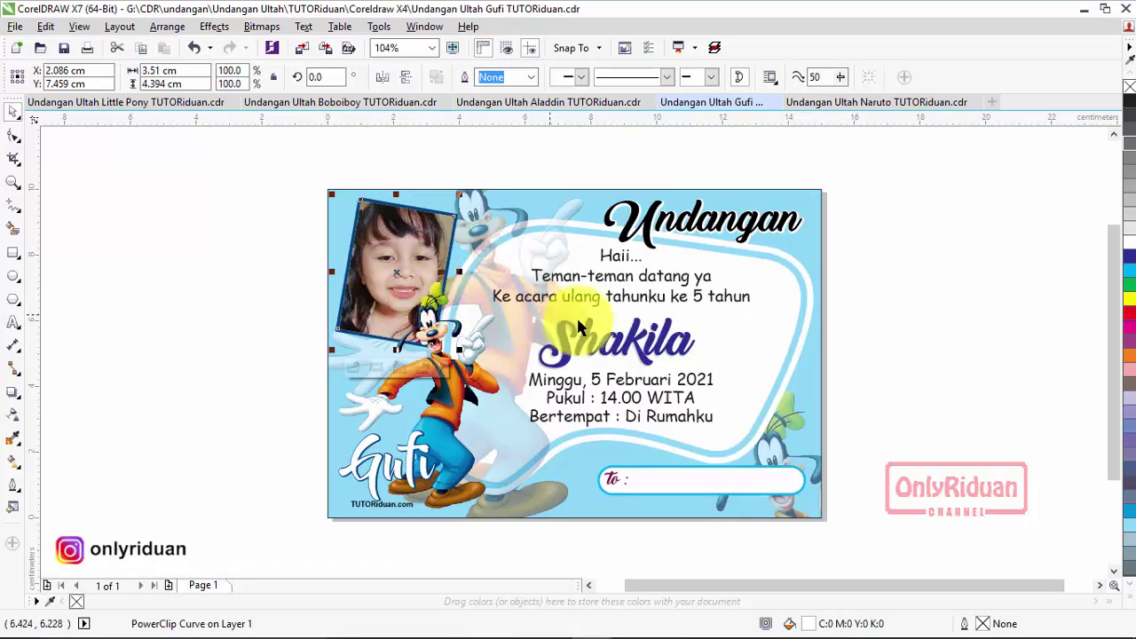
- Select the child's name on the Gufi card, and view the Aladdin and Boboiboy invitations
left_click(628, 338)
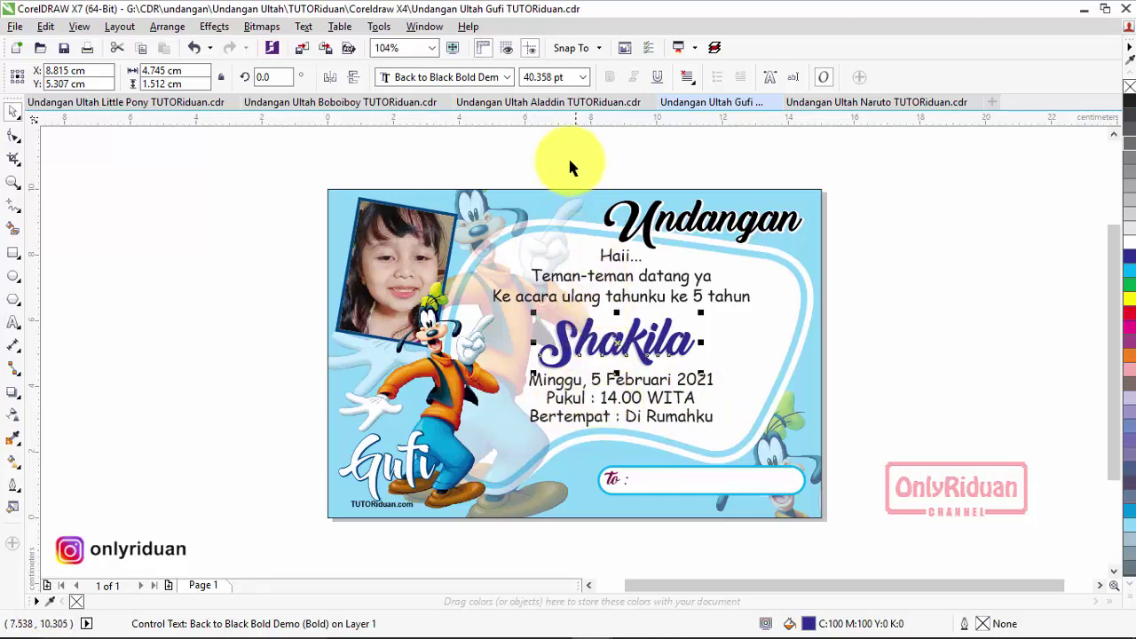
left_click(561, 101)
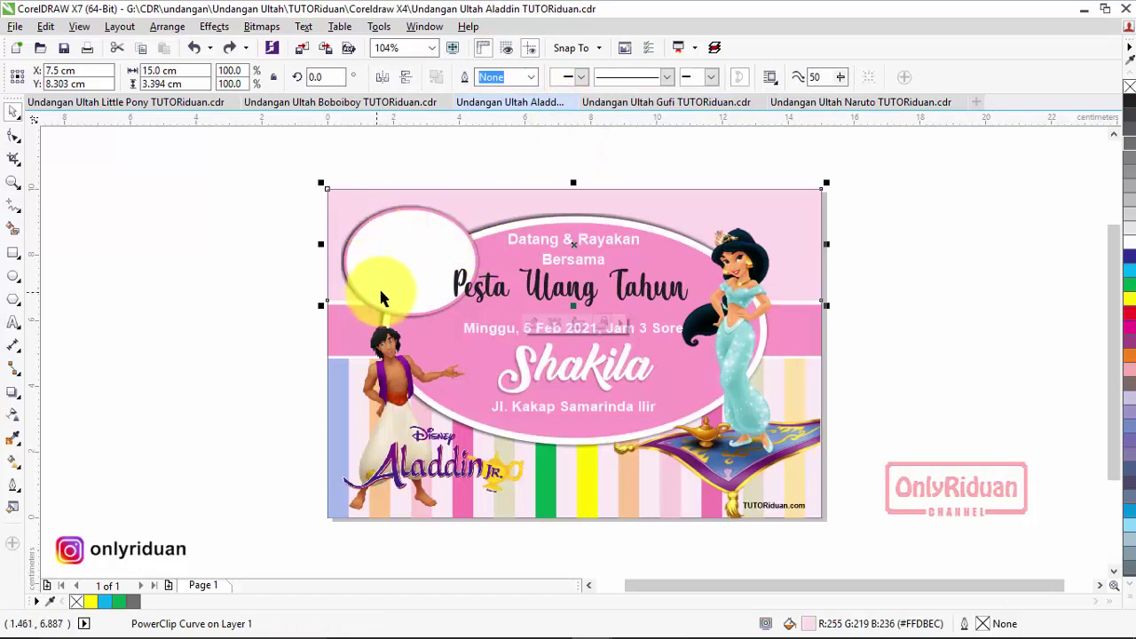
left_click(346, 101)
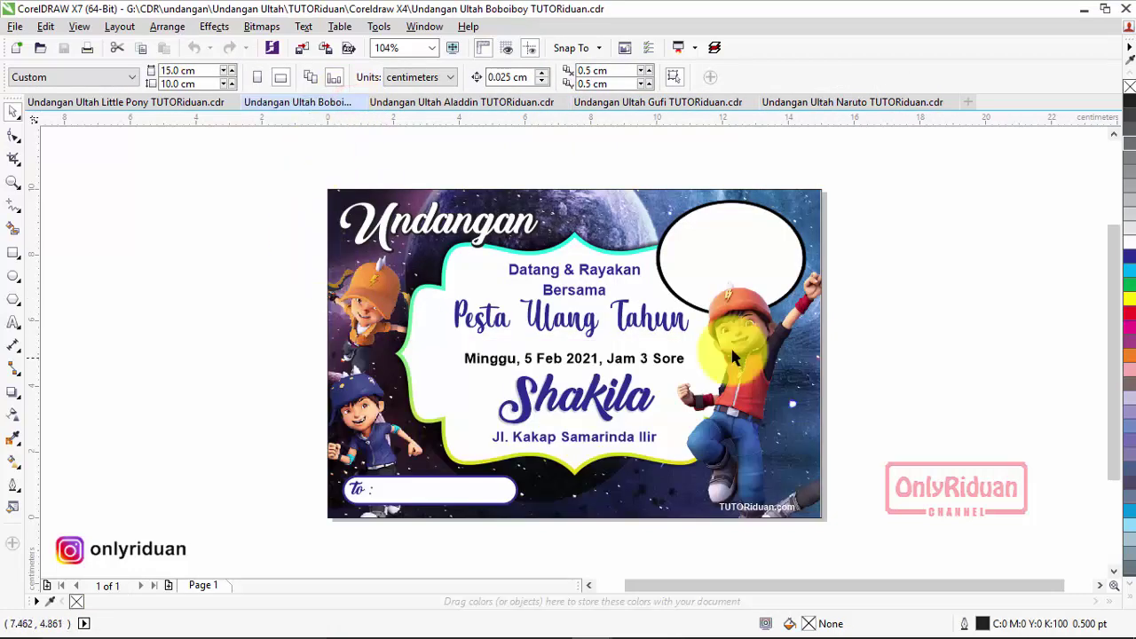
- Import "WhatsApp Image 2021-01-20 at 19.20.23 (1).jpeg" into the Little Pony invitation at about 3.9 cm wide, left of the card
left_click(173, 105)
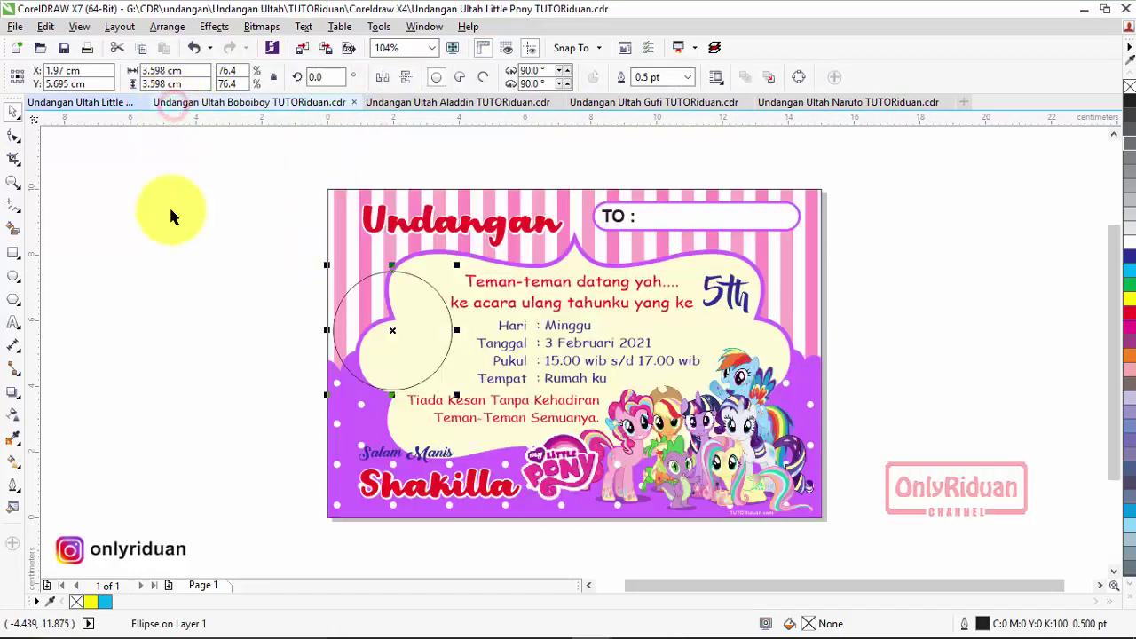
left_click(15, 26)
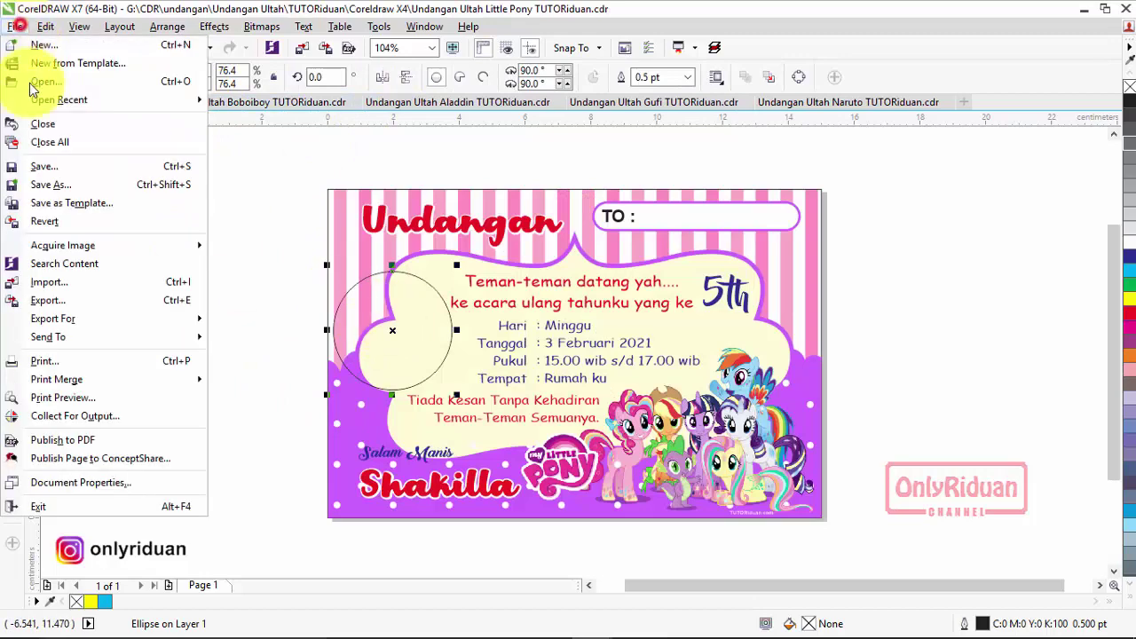
left_click(78, 286)
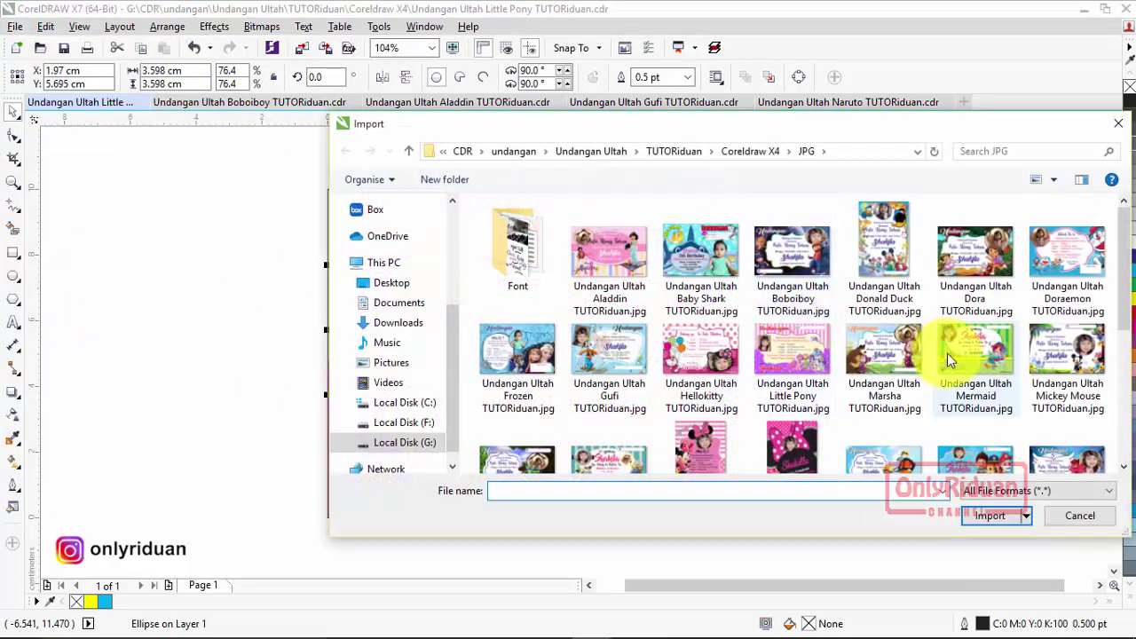
scroll(947, 355, "down", 5)
left_click(977, 395)
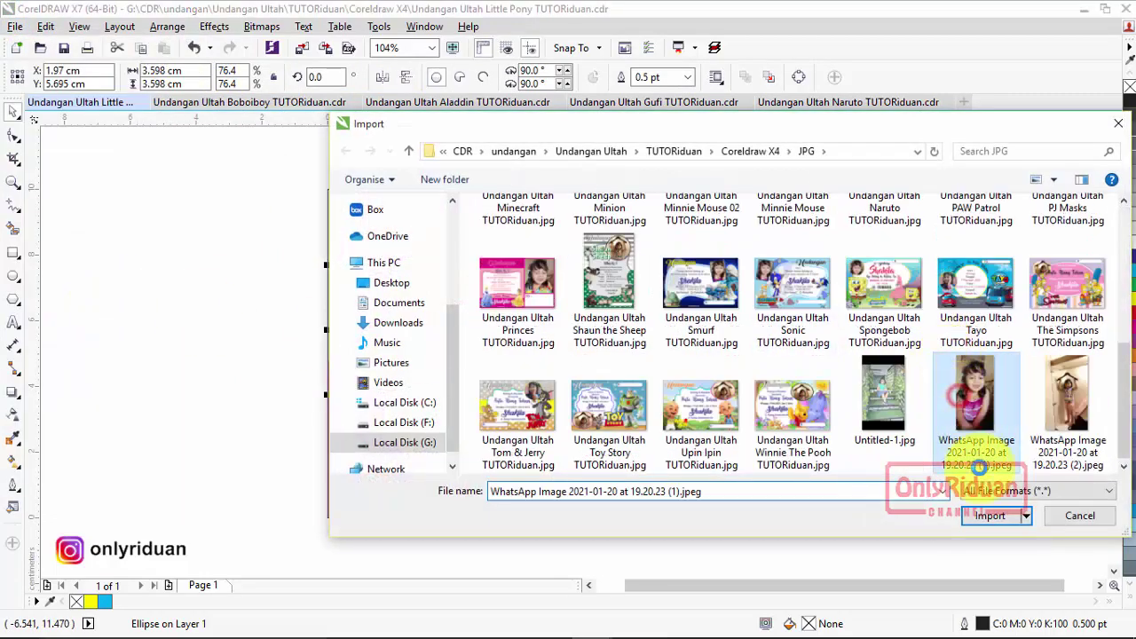
left_click(987, 516)
left_click_drag(170, 246, 337, 491)
- Dismiss the text update notice and PowerClip the photo inside the circle on the Little Pony card
right_click(252, 373)
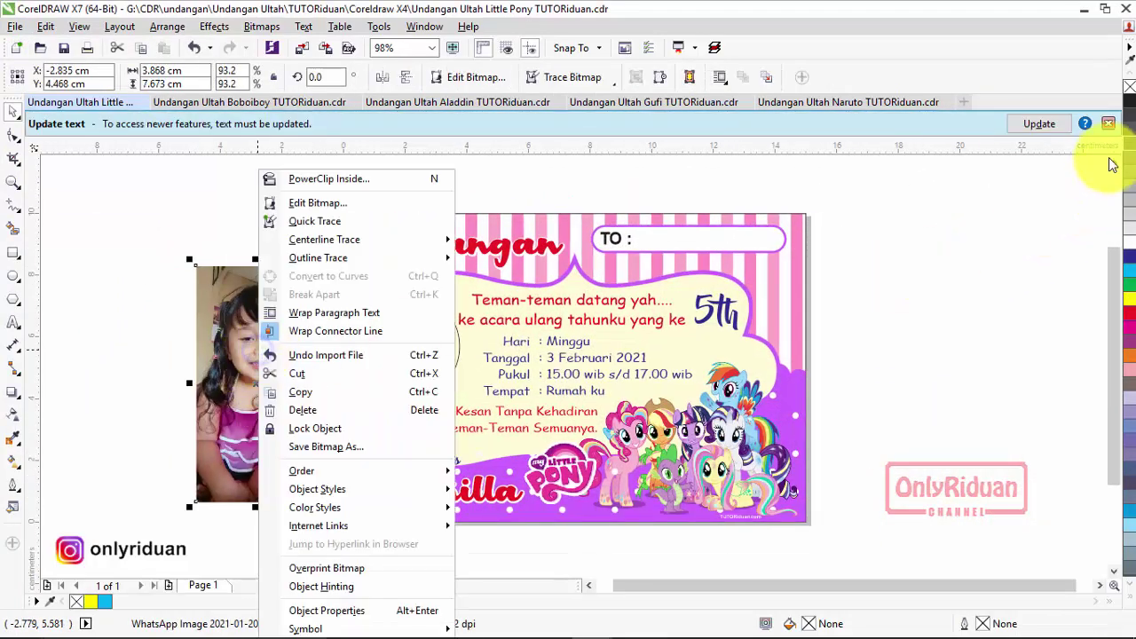
left_click(1111, 125)
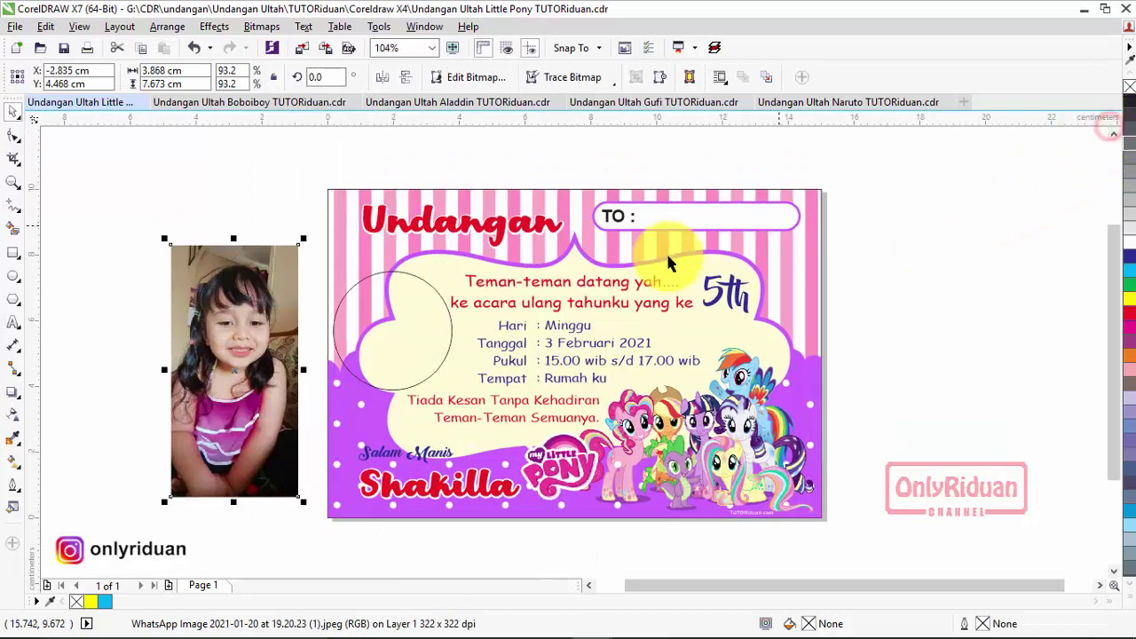
right_click(243, 272)
left_click(312, 181)
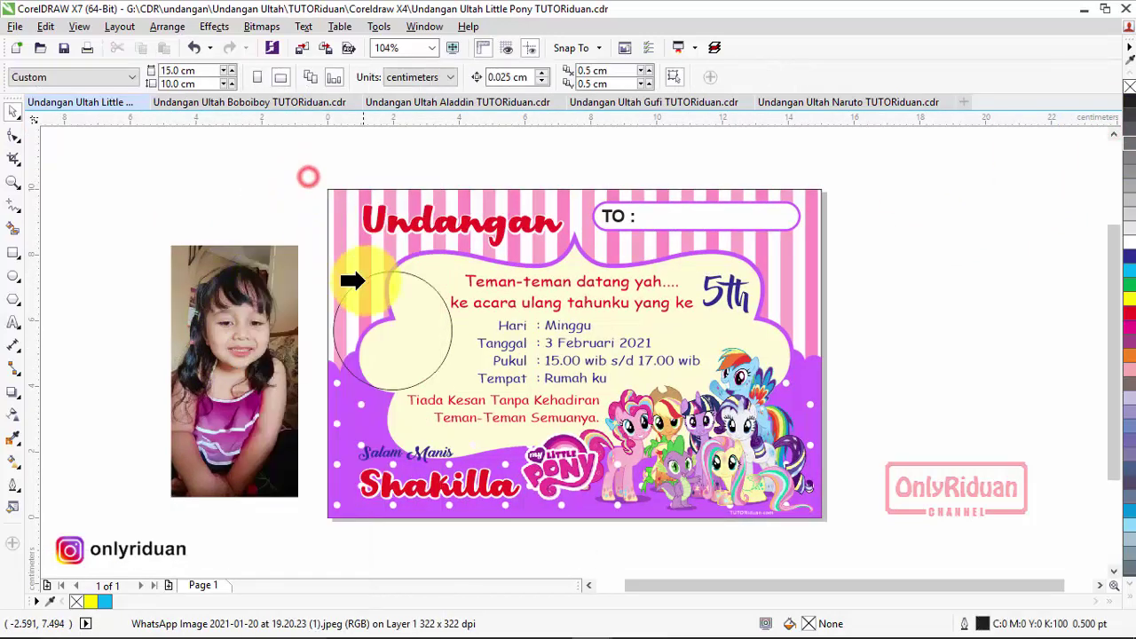
left_click(403, 324)
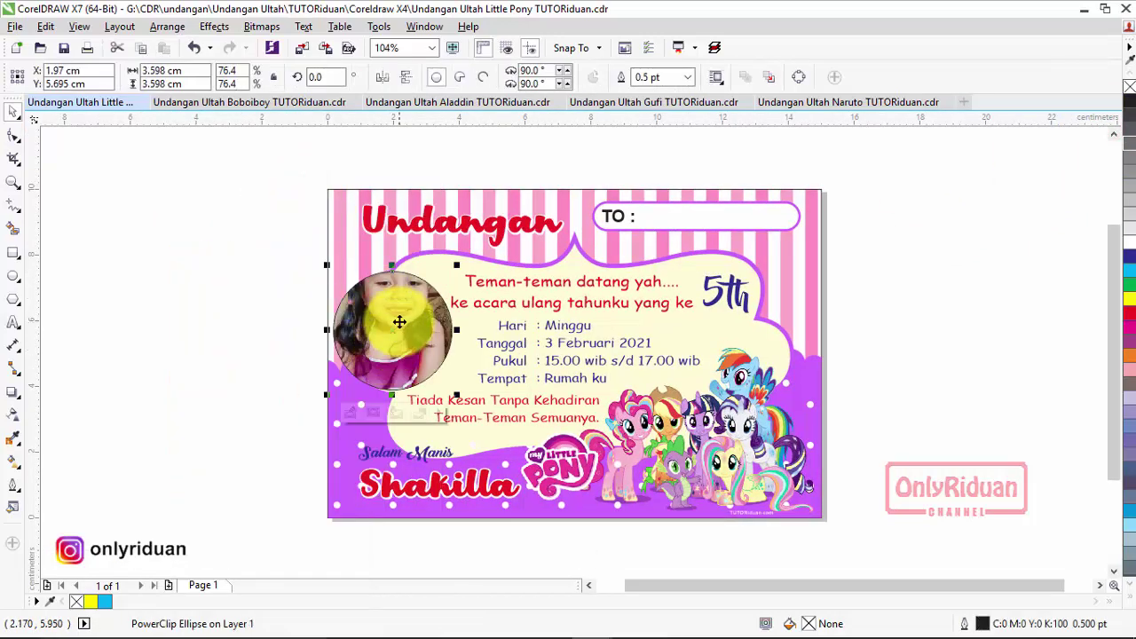
right_click(399, 322)
left_click(234, 308)
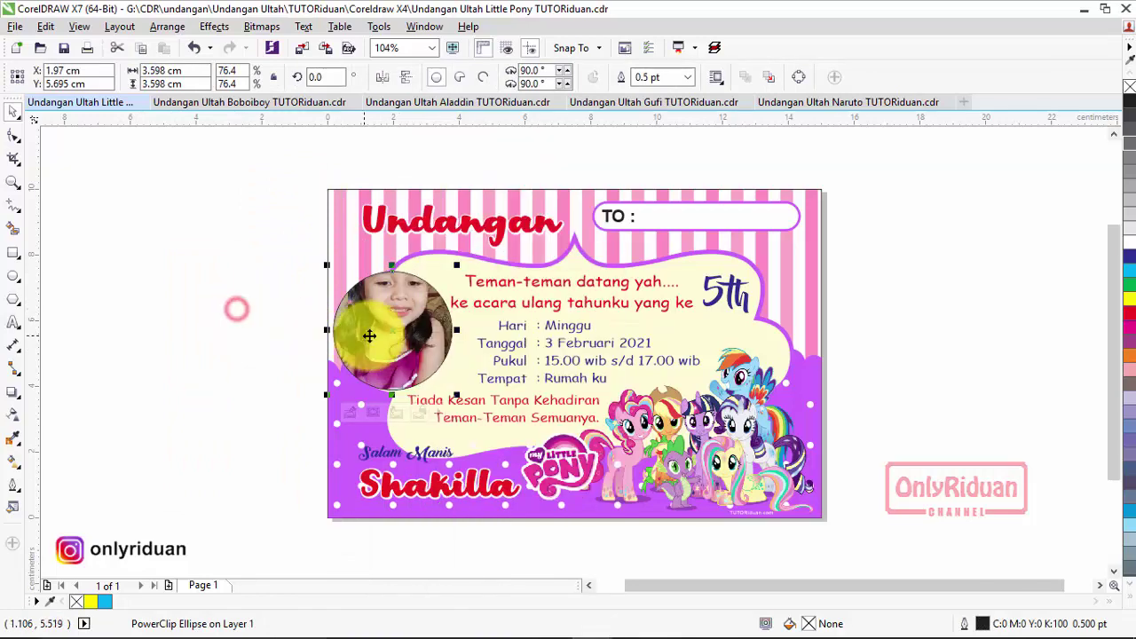
left_click(373, 413)
mouse_move(391, 310)
left_mouse_down()
mouse_move(406, 292)
mouse_move(378, 344)
mouse_move(409, 301)
left_mouse_up()
right_click(411, 301)
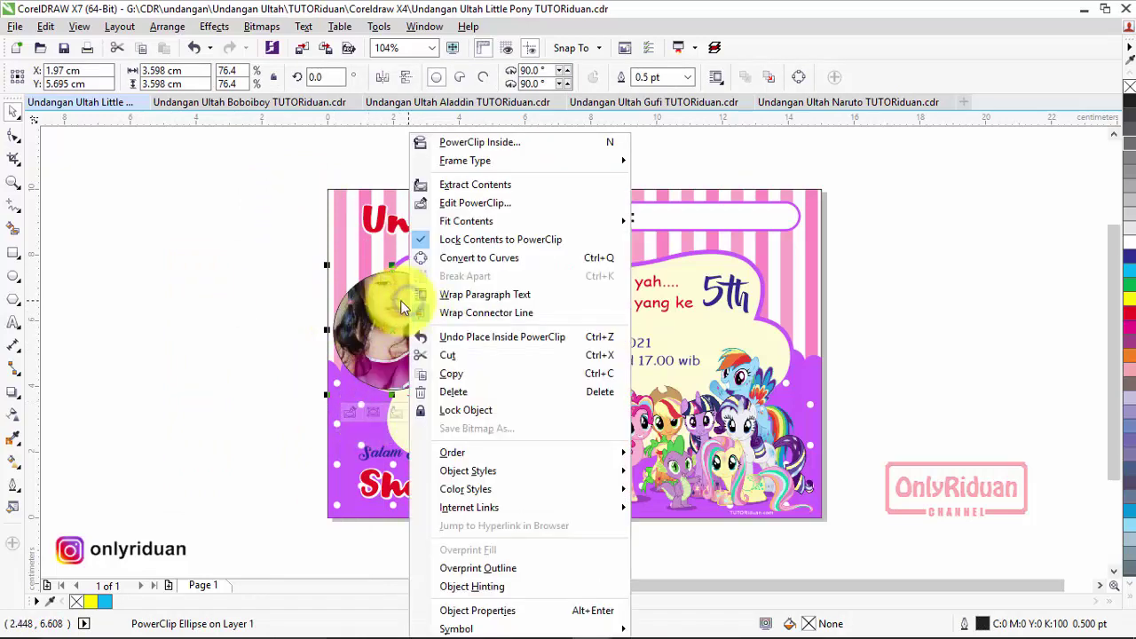
left_click(382, 307)
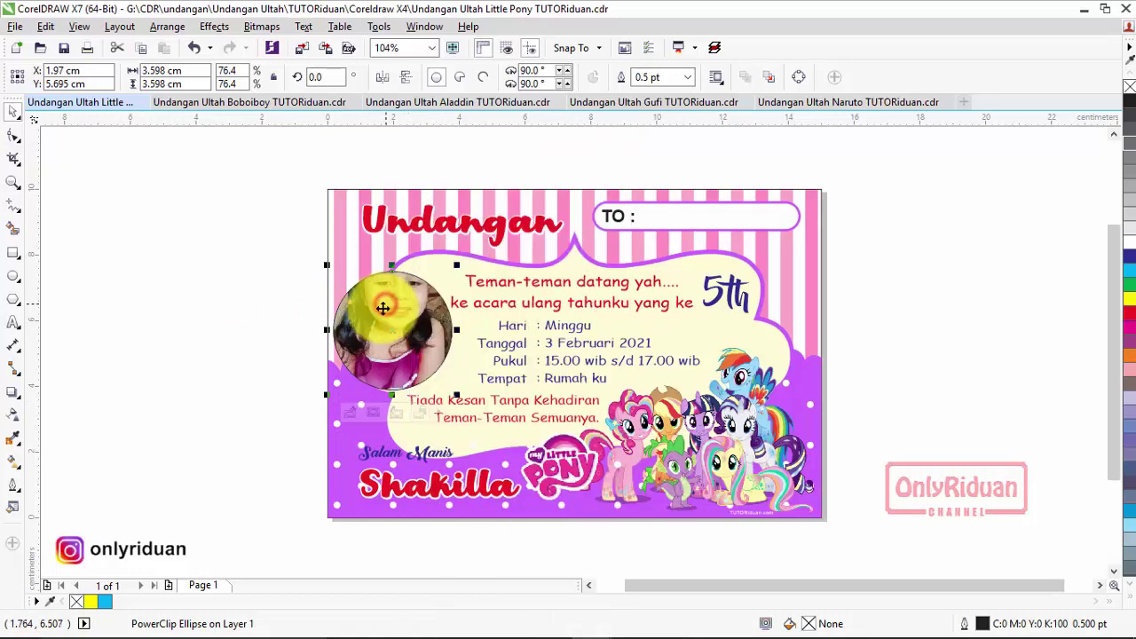
- Edit the circle's PowerClip contents, move the photo down so the child's face sits within the circle, and finish editing
left_click(349, 415)
left_click_drag(428, 254, 424, 298)
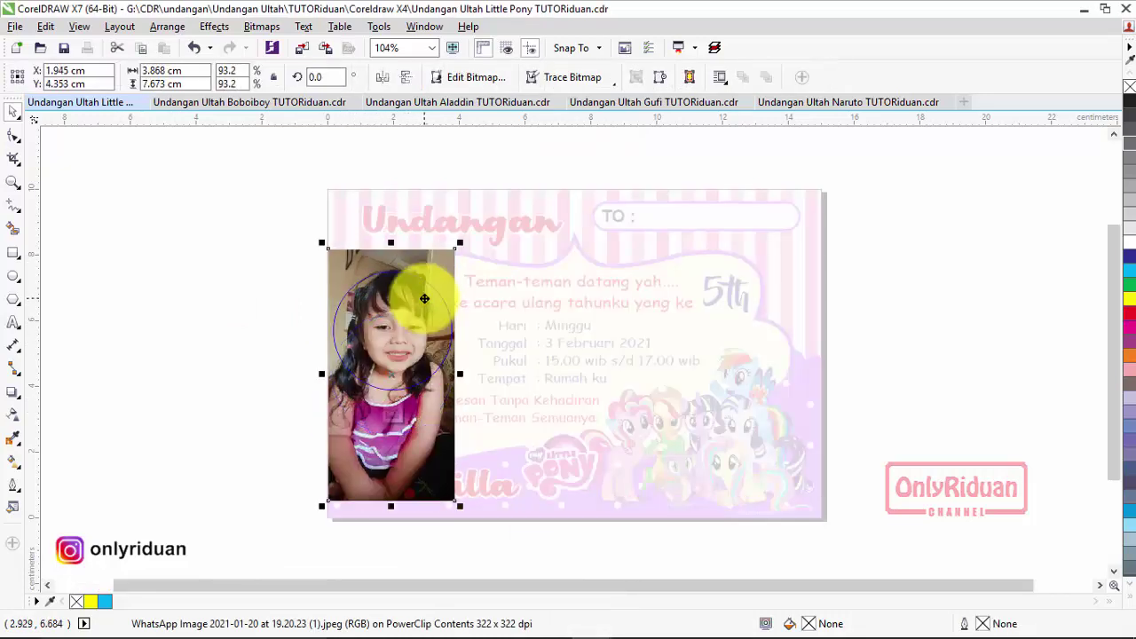
left_click(392, 419)
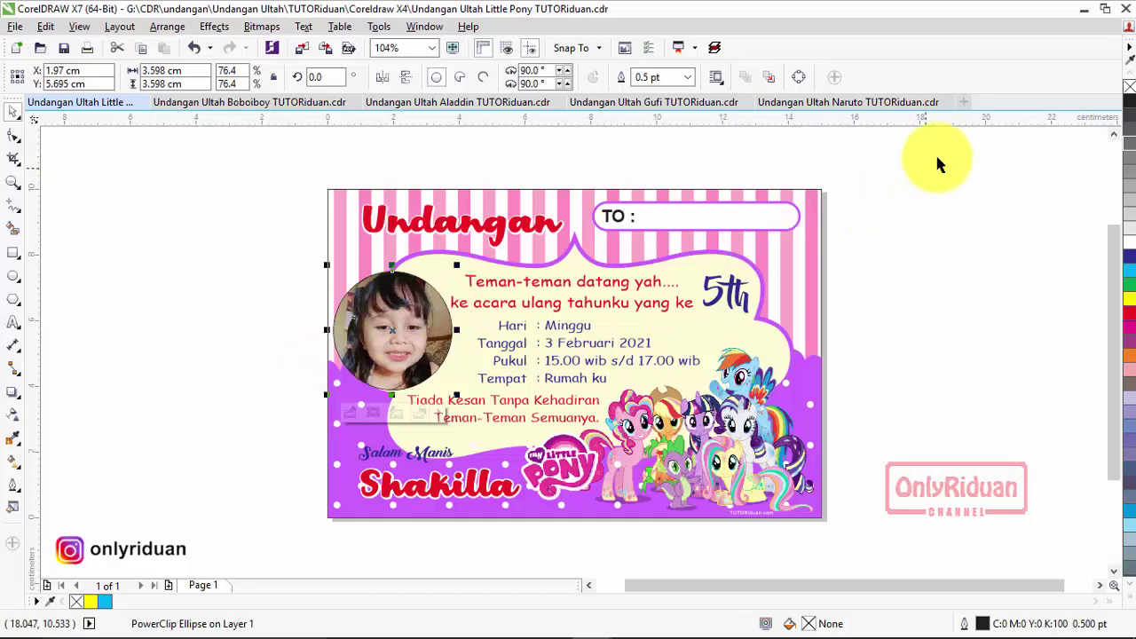
- Create a new 33 × 48 cm portrait document in CMYK at 300 dpi
left_click(964, 107)
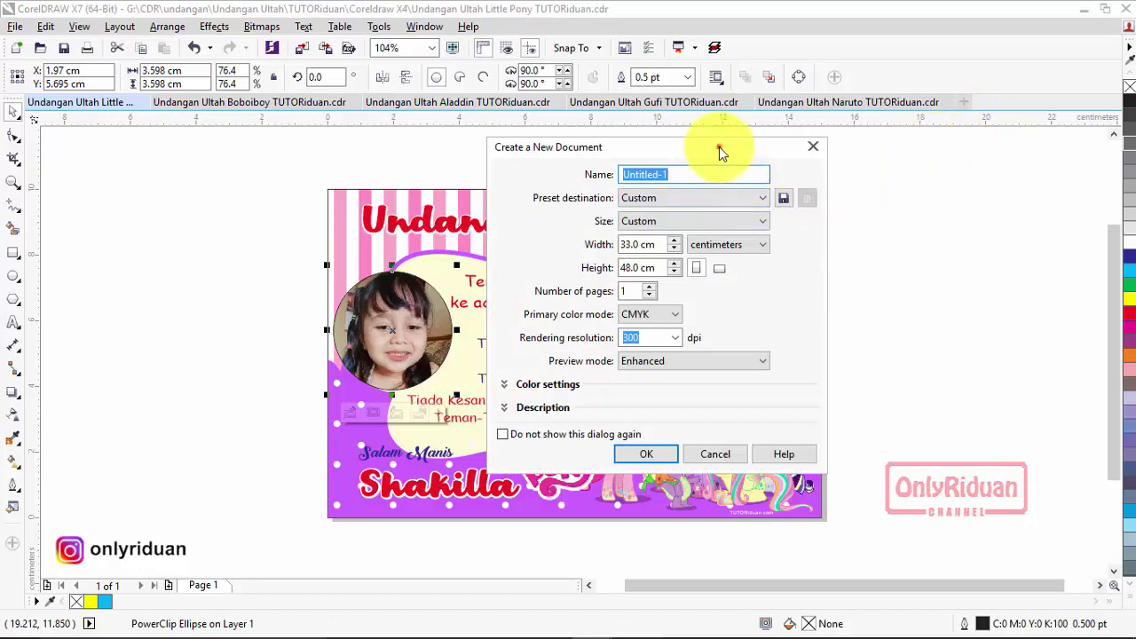
left_click_drag(719, 146, 580, 165)
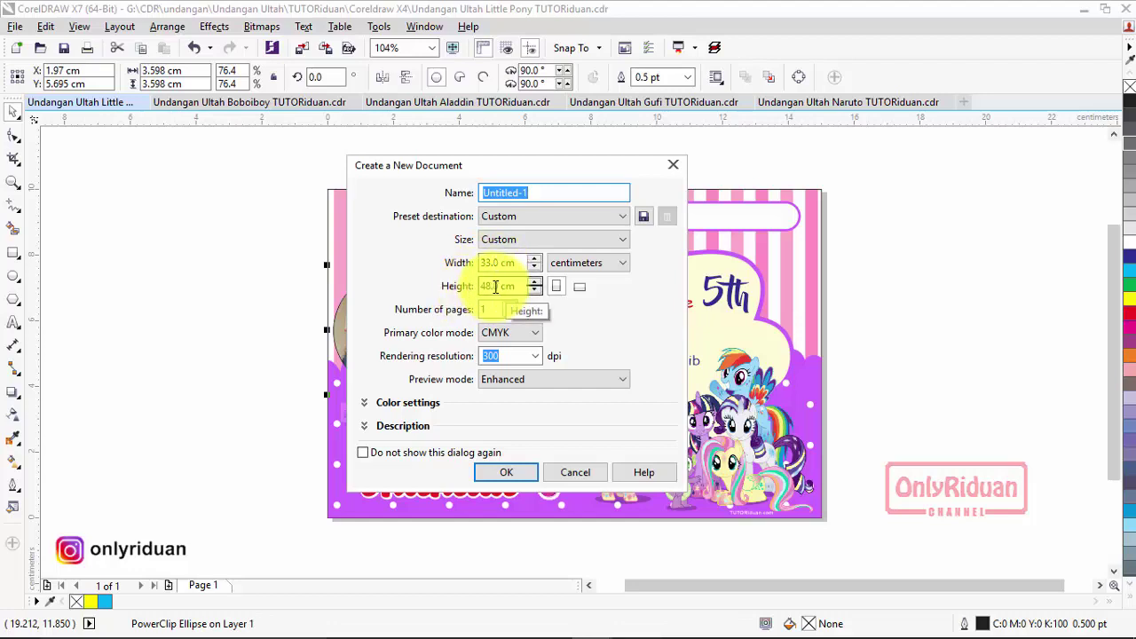
left_click(486, 471)
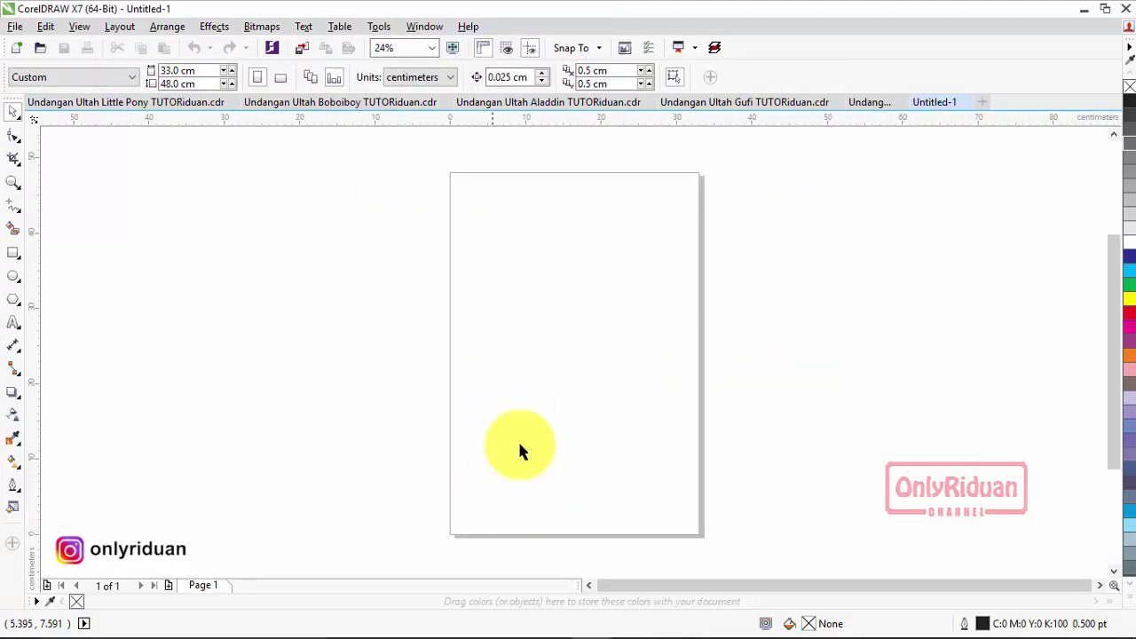
- Review the Boboiboy and Gufi invitations, ending on the Gufi card
left_click(728, 102)
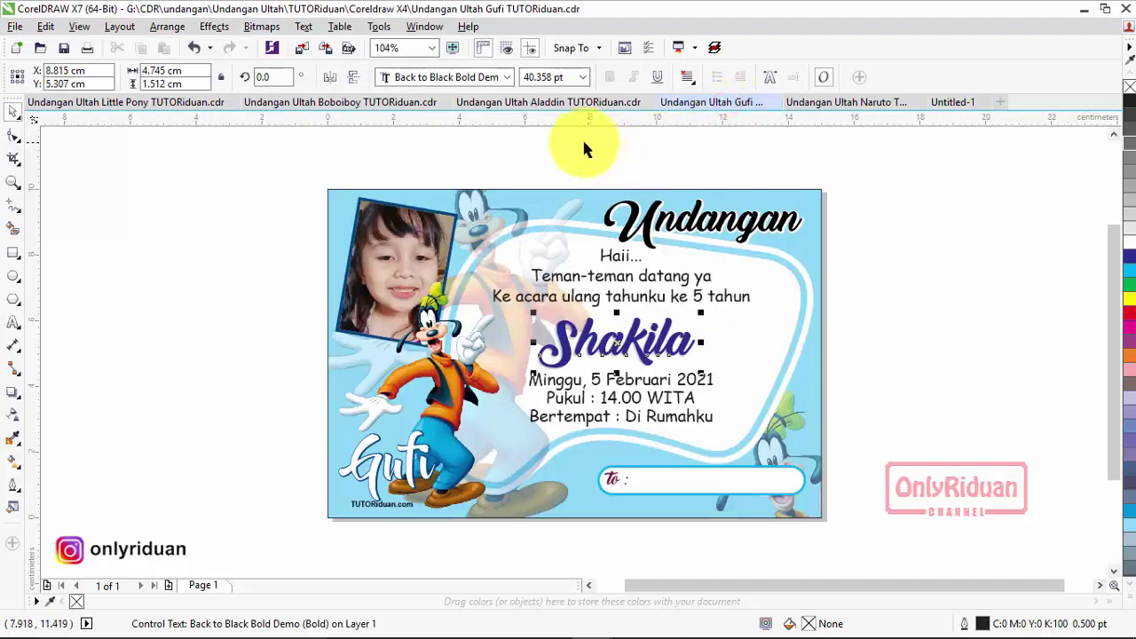
left_click(400, 102)
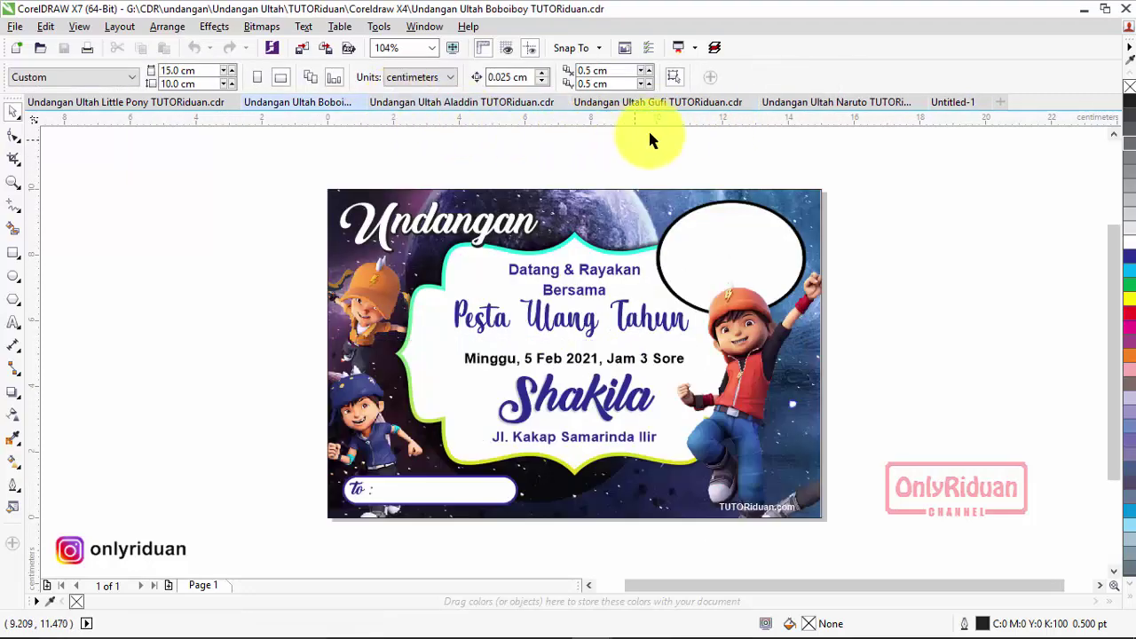
left_click(665, 101)
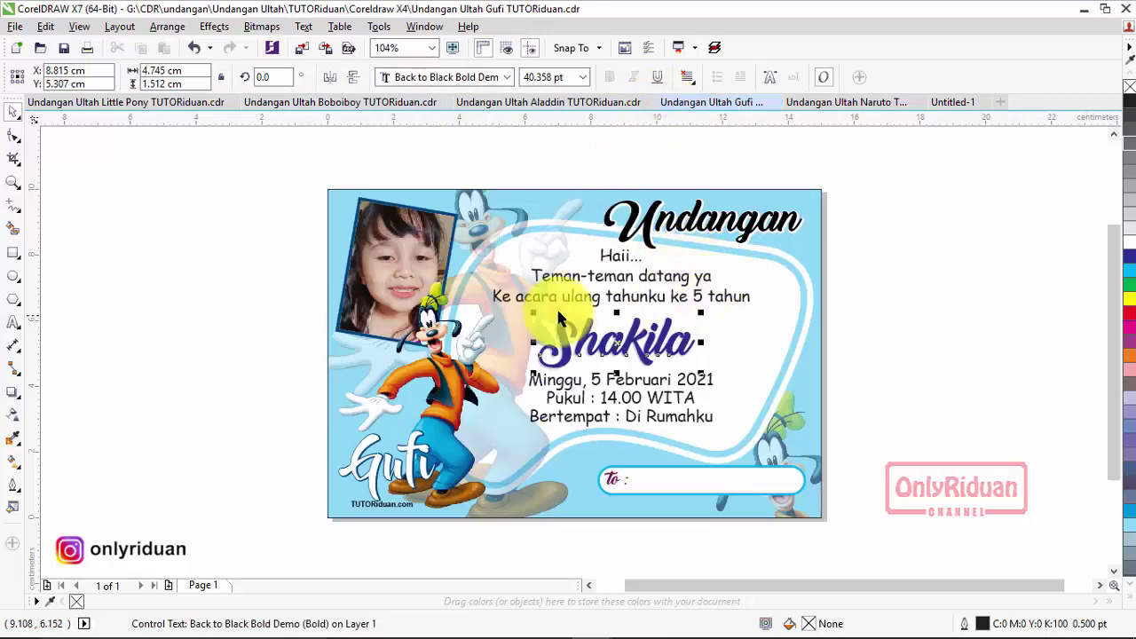
- Group all objects of the Gufi invitation and copy the group
left_click_drag(277, 160, 862, 563)
left_click(727, 76)
key("ctrl+g")
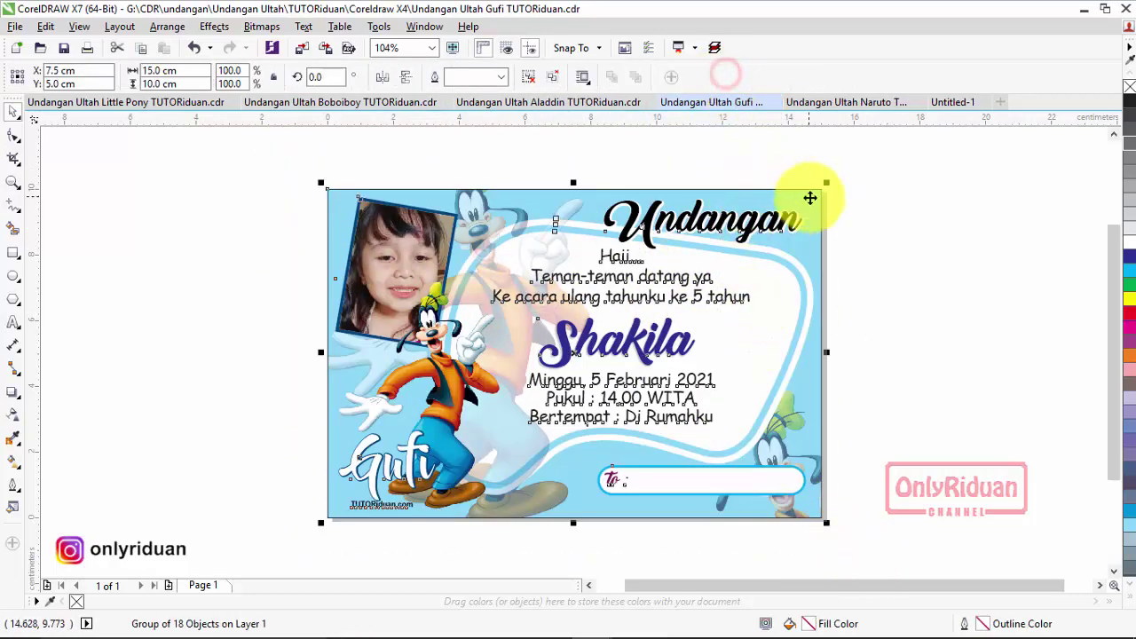
key("ctrl+c")
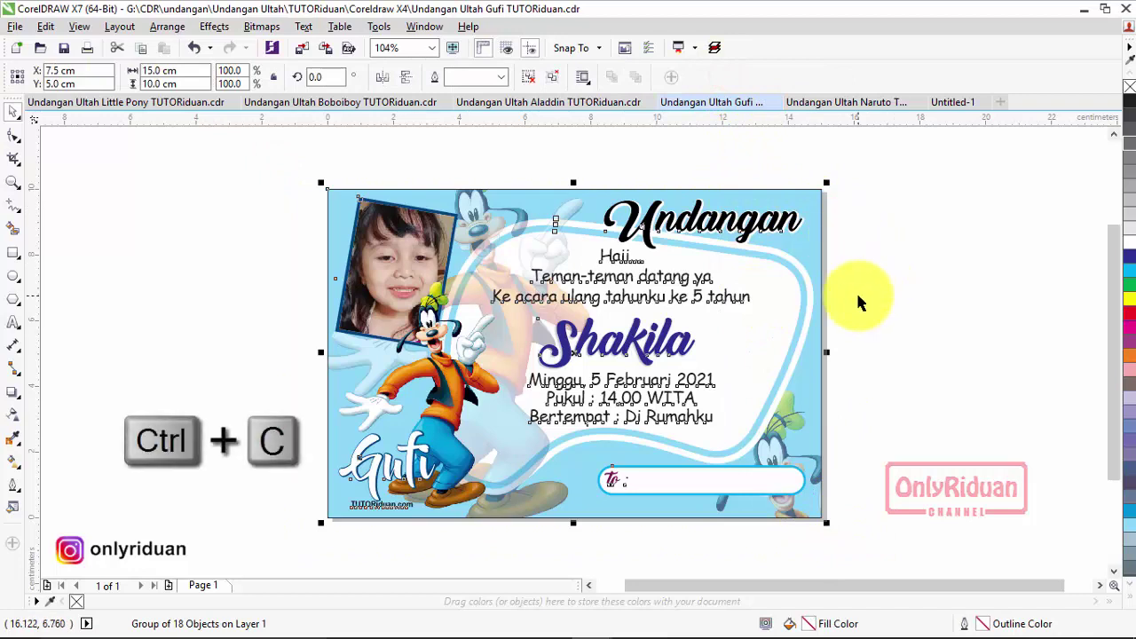
- Paste the Gufi card into the blank 33 × 48 cm document and move it into the page's upper-left corner
left_click(949, 103)
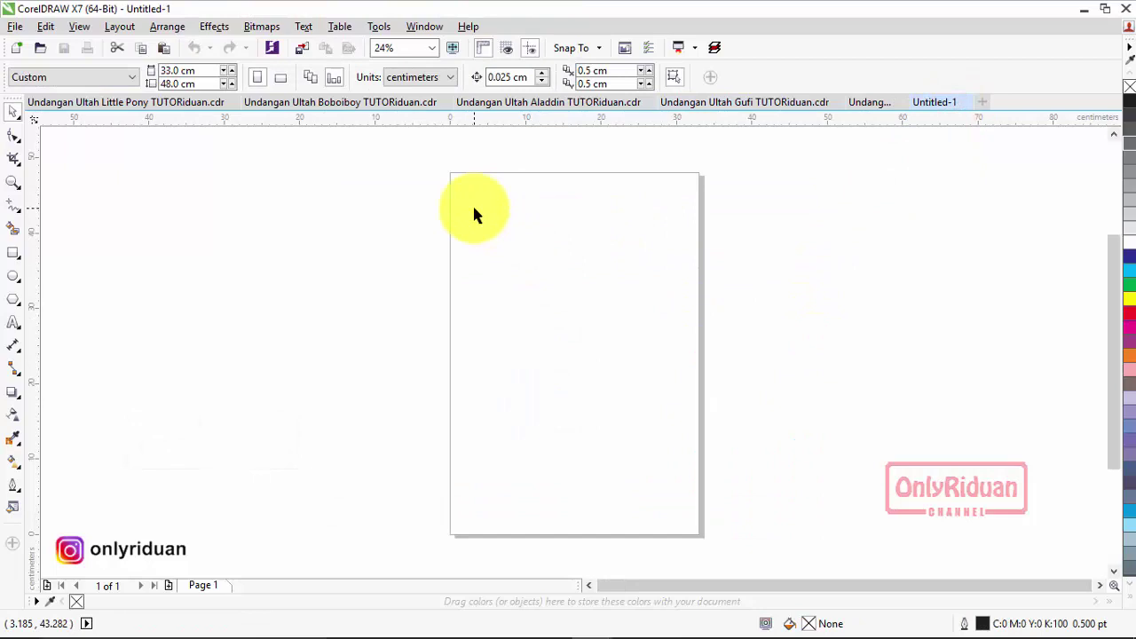
key("ctrl+v")
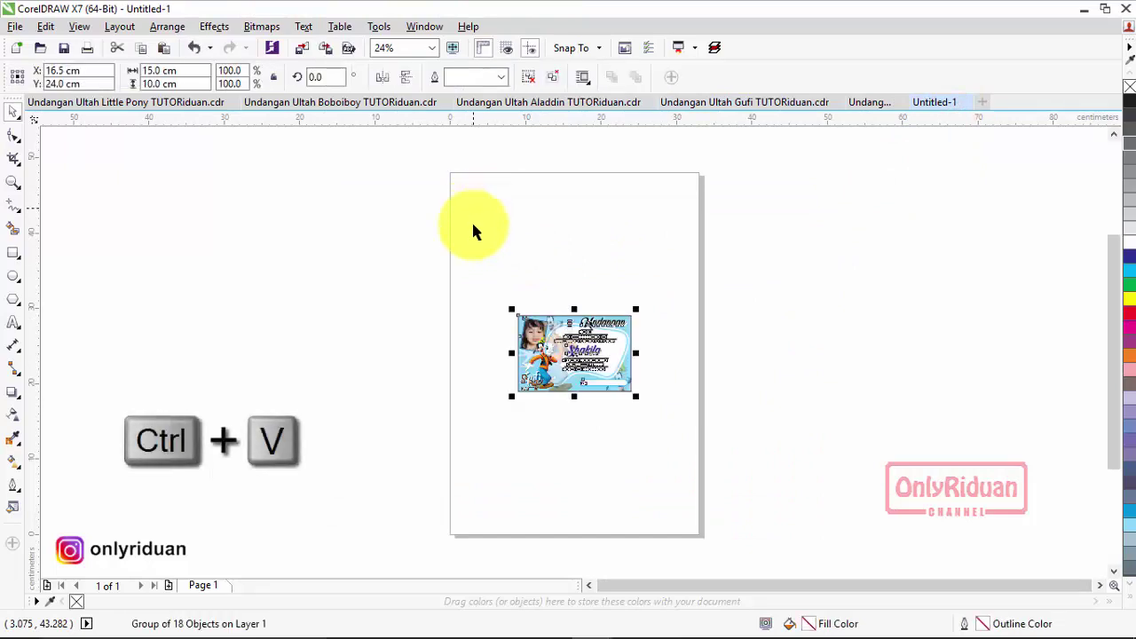
left_click_drag(560, 339, 497, 200)
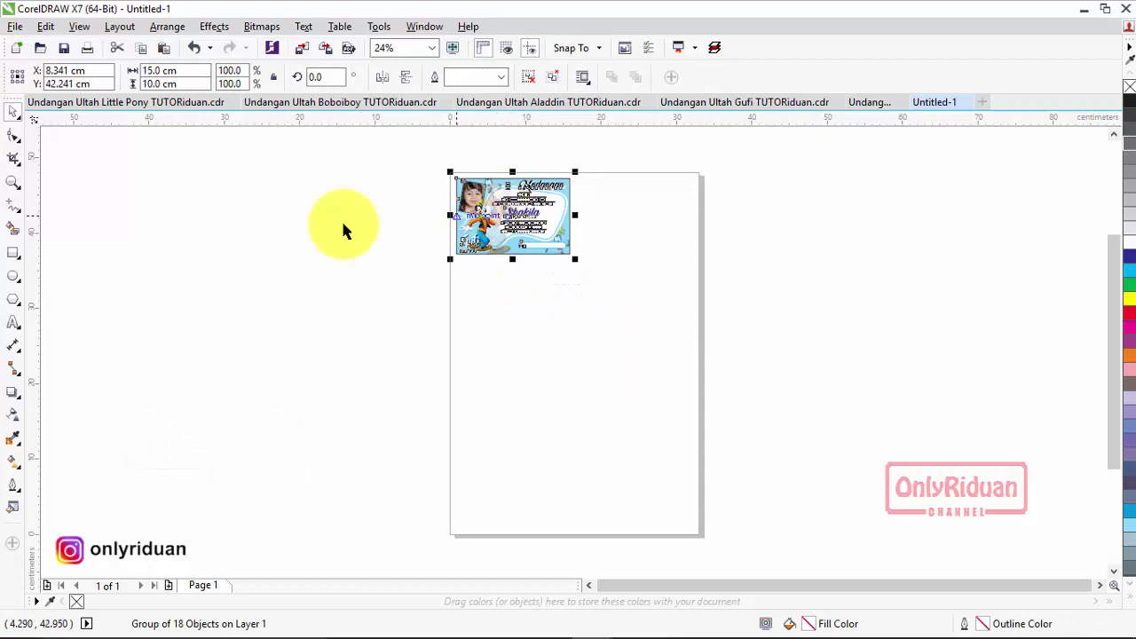
- Duplicate the Gufi card to its right so the copy sits edge to edge with the original
left_click(15, 182)
left_click_drag(431, 153, 720, 345)
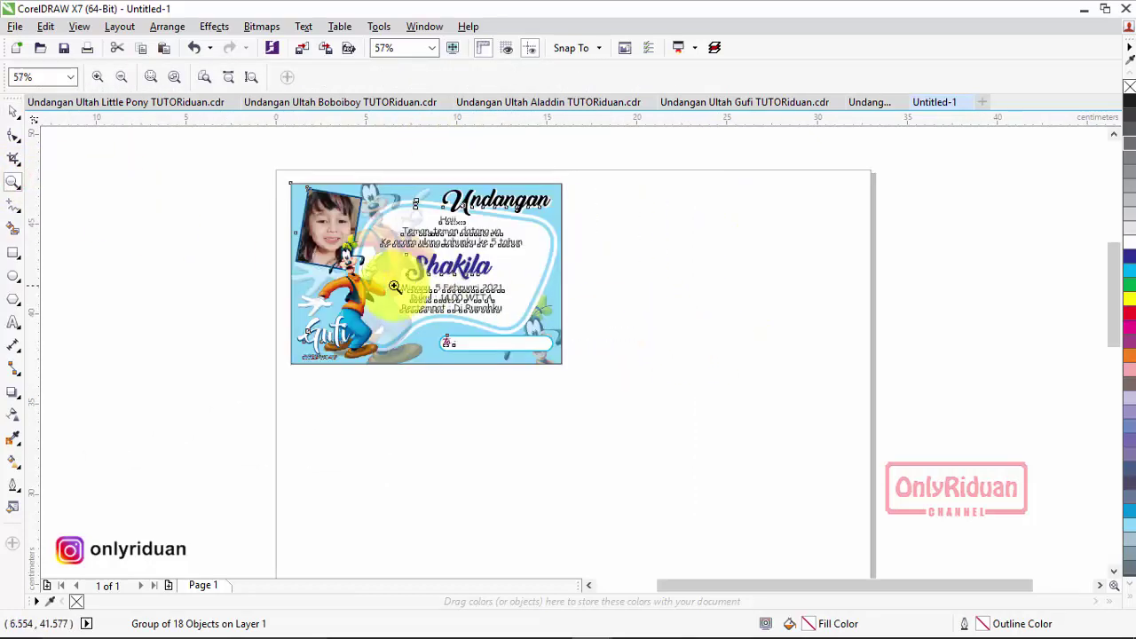
left_click(13, 111)
left_click(148, 202)
left_click(304, 199)
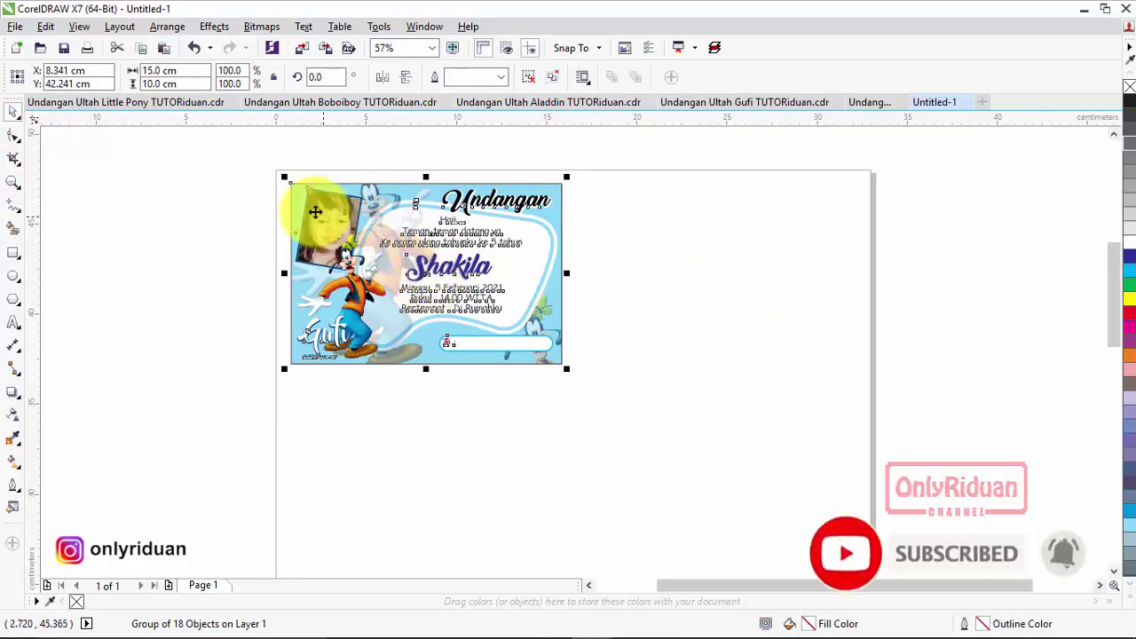
scroll(292, 183, "up", 4)
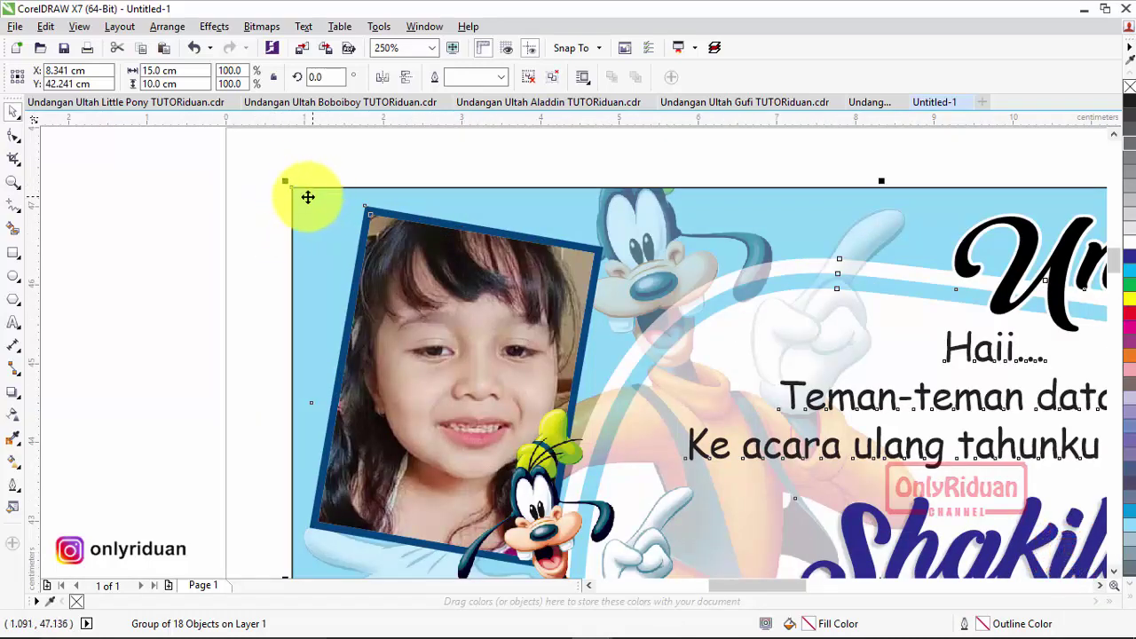
scroll(294, 190, "down", 4)
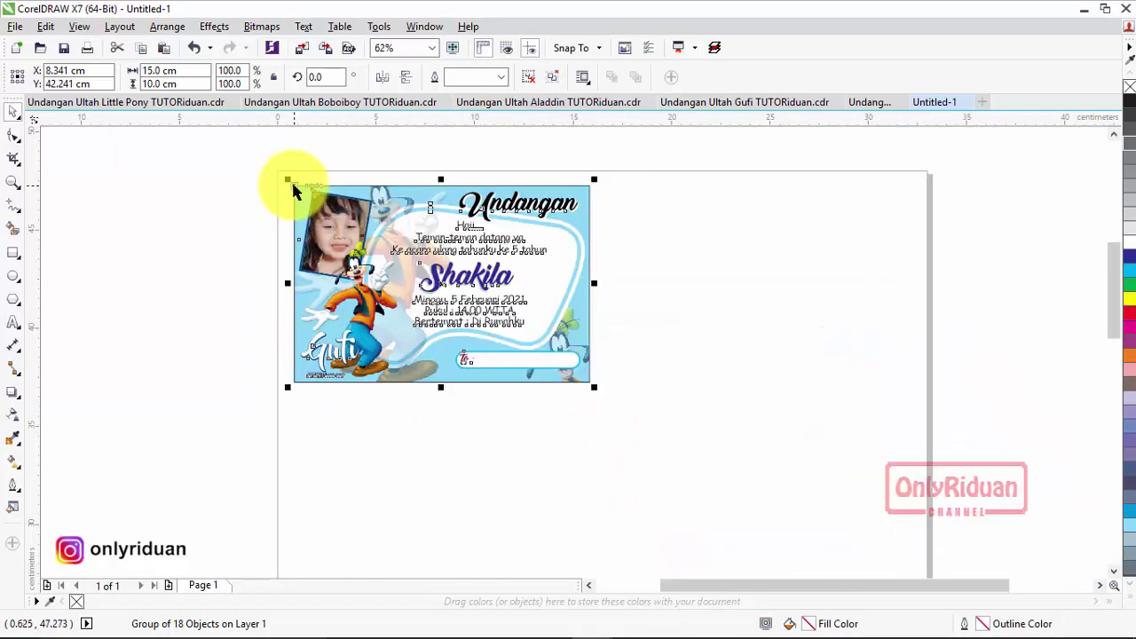
left_click_drag(294, 191, 592, 188)
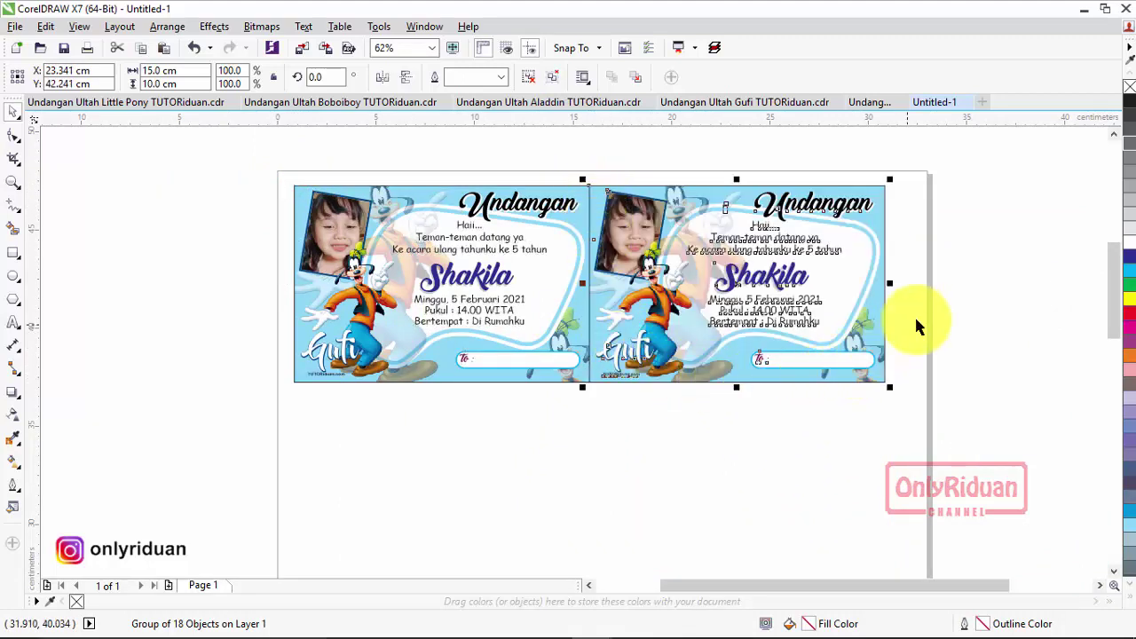
- Select both Gufi cards and place a copy of the pair directly beneath them, edge to edge
scroll(962, 296, "down", 1)
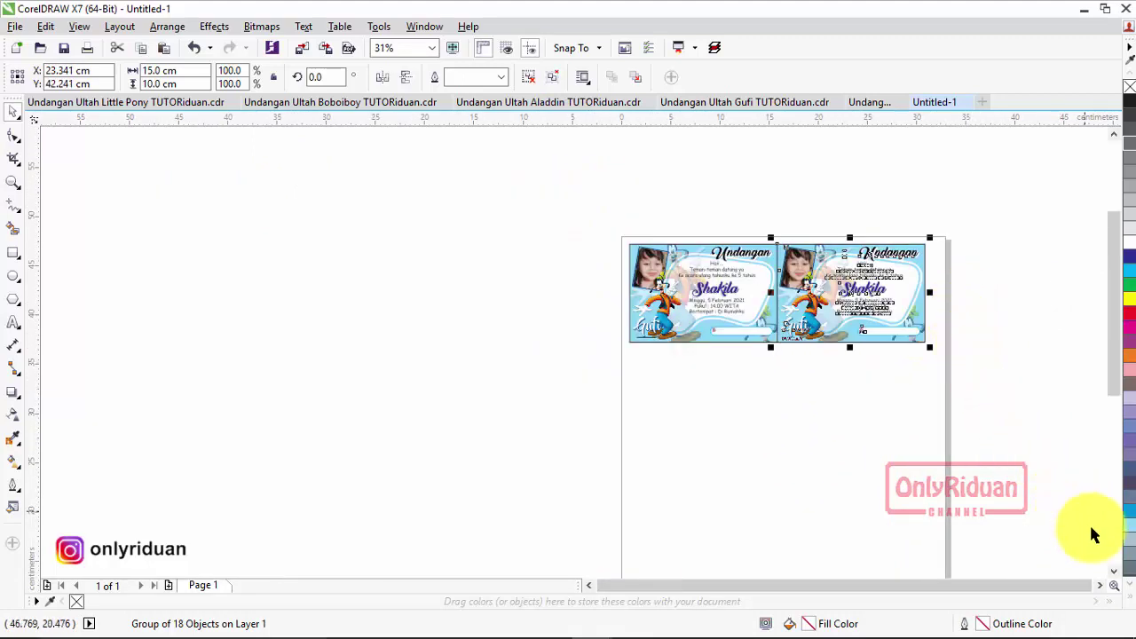
left_click(1102, 586)
left_click(1101, 585)
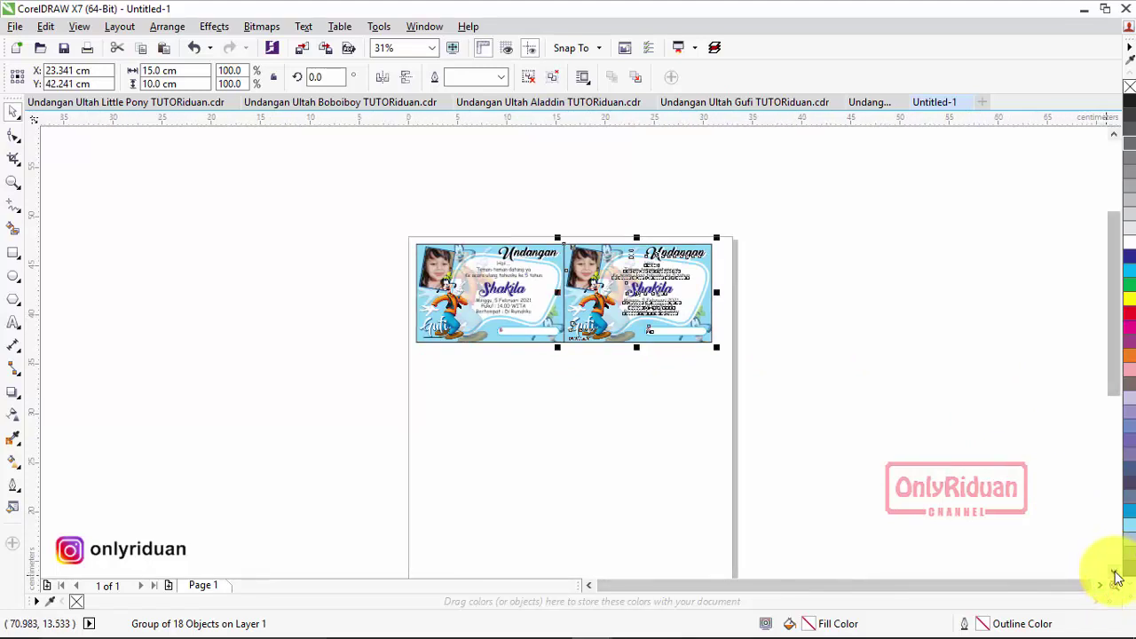
left_click(1115, 574)
left_click(353, 237)
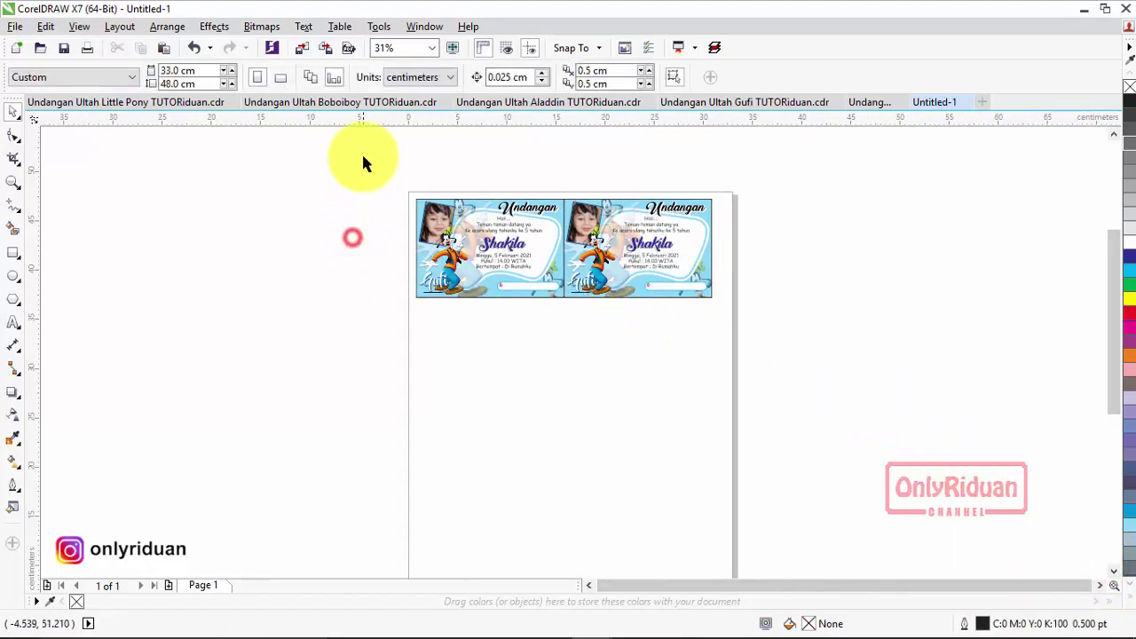
left_click_drag(363, 158, 783, 376)
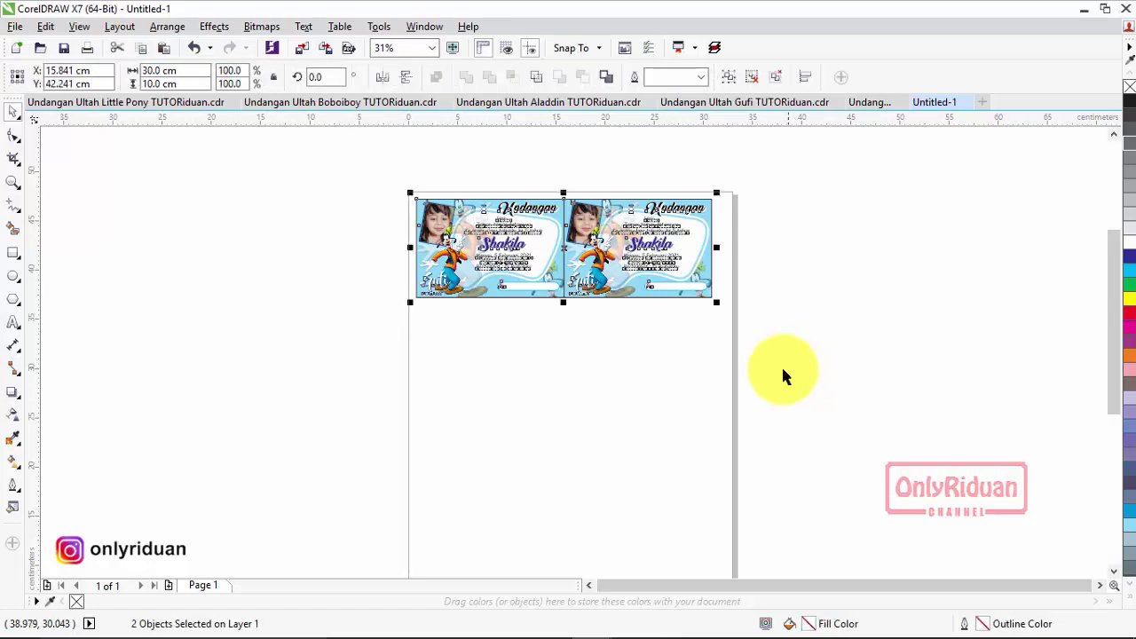
left_click_drag(417, 201, 414, 297)
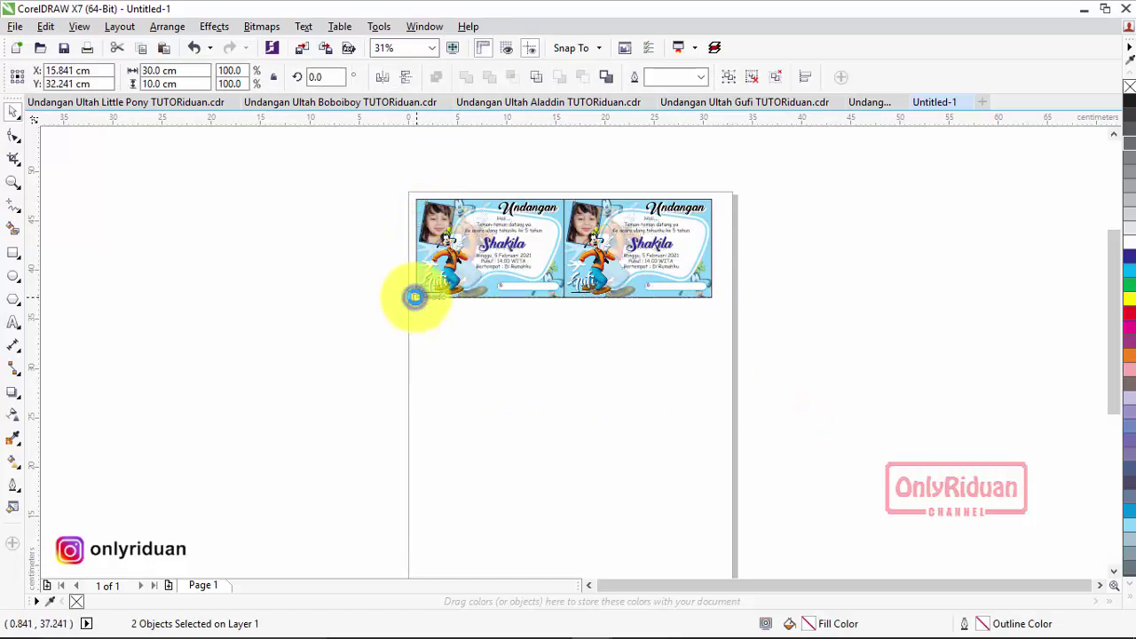
- Repeat the row duplication twice to fill the sheet with four rows of two cards
left_click_drag(1115, 295, 1110, 323)
key("ctrl+d")
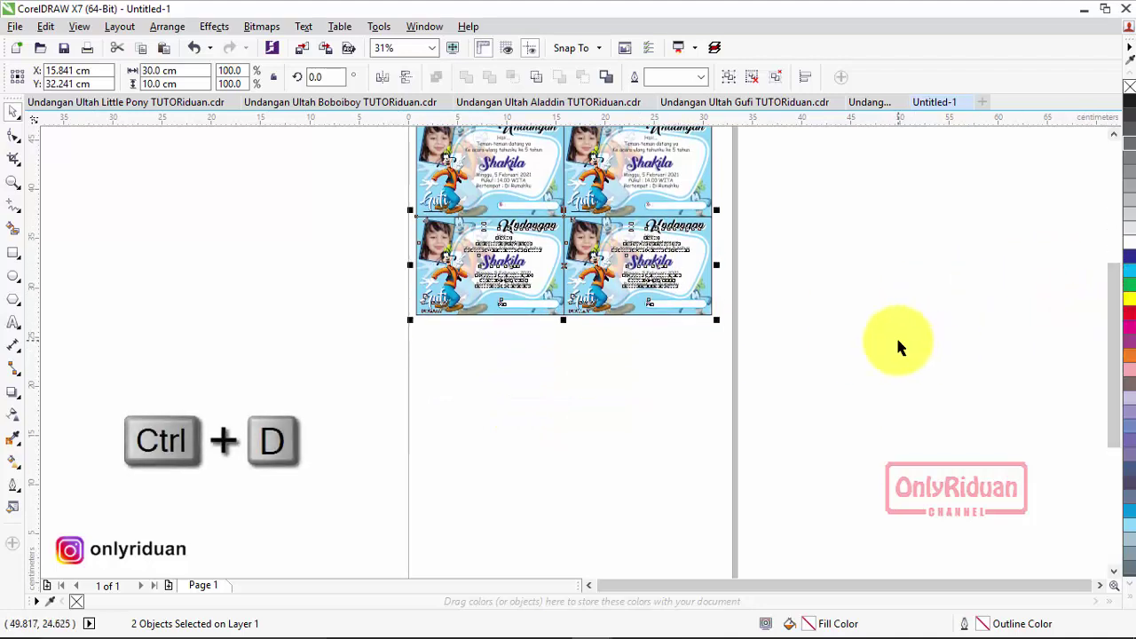
key("ctrl+d")
key("ctrl+d")
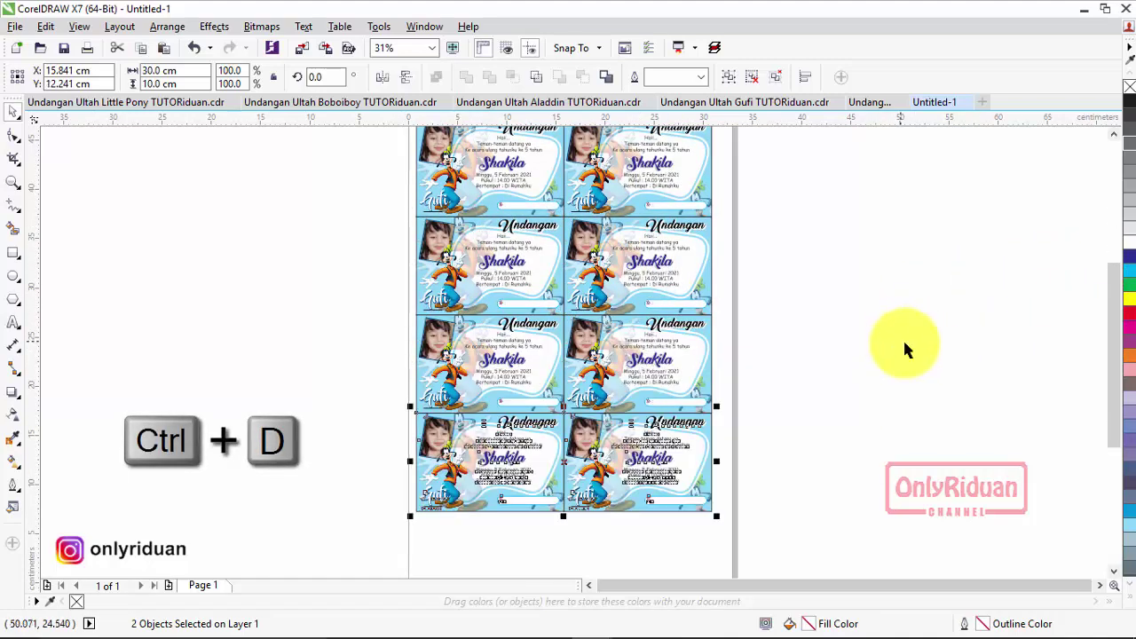
- Group all eight cards, center the group on the page, and fit the whole sheet in view
left_click_drag(1111, 343, 1110, 410)
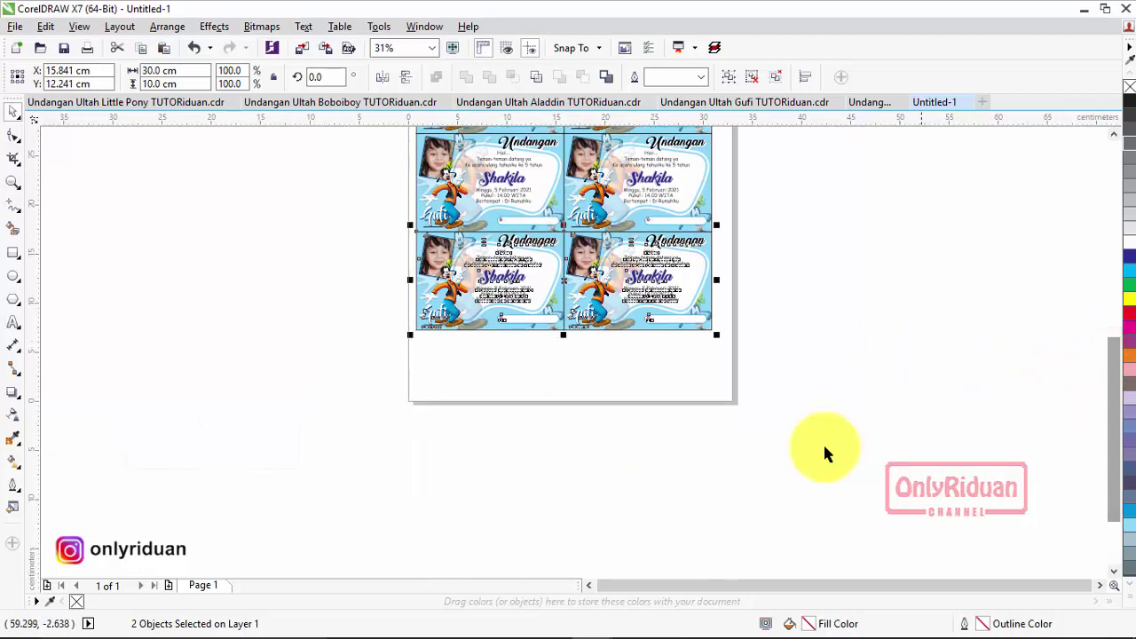
scroll(785, 405, "down", 1)
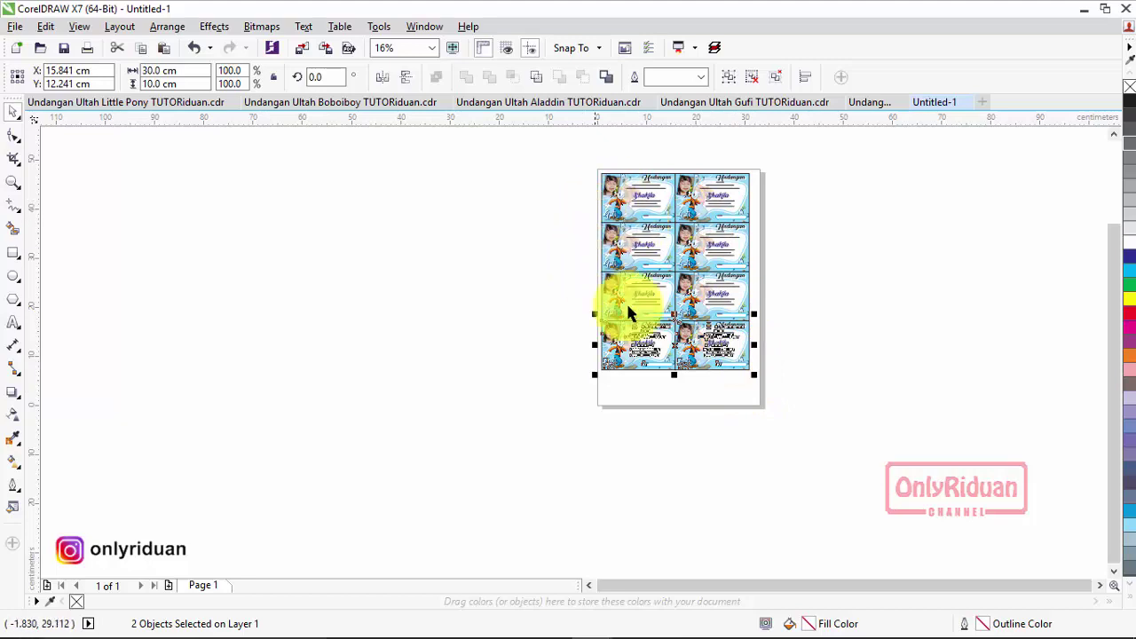
left_click_drag(793, 389, 520, 135)
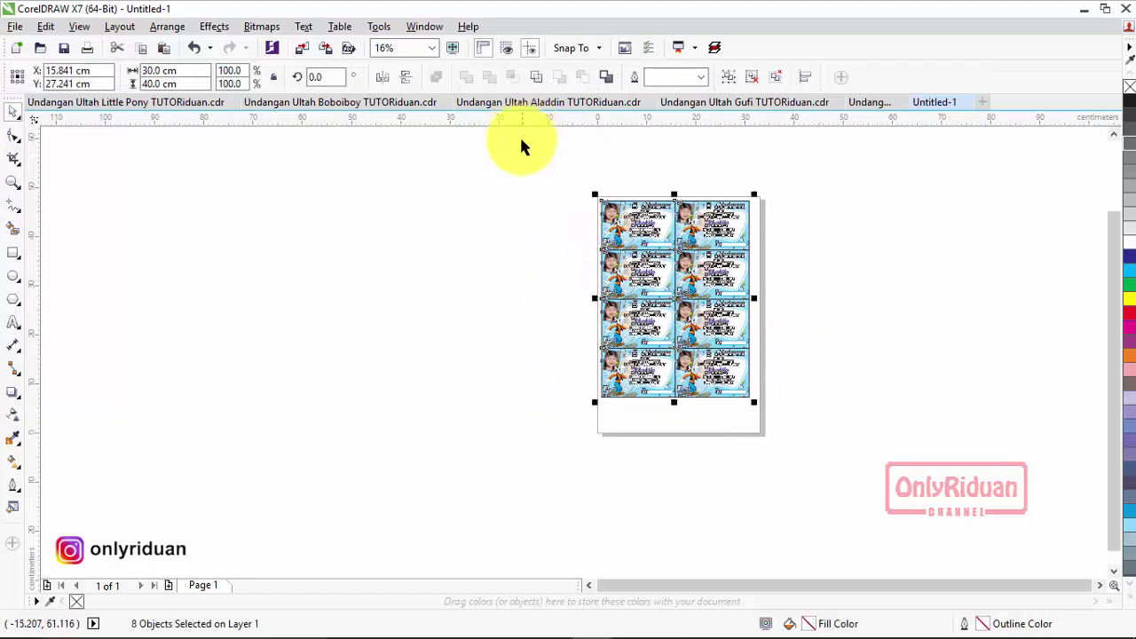
left_click(728, 76)
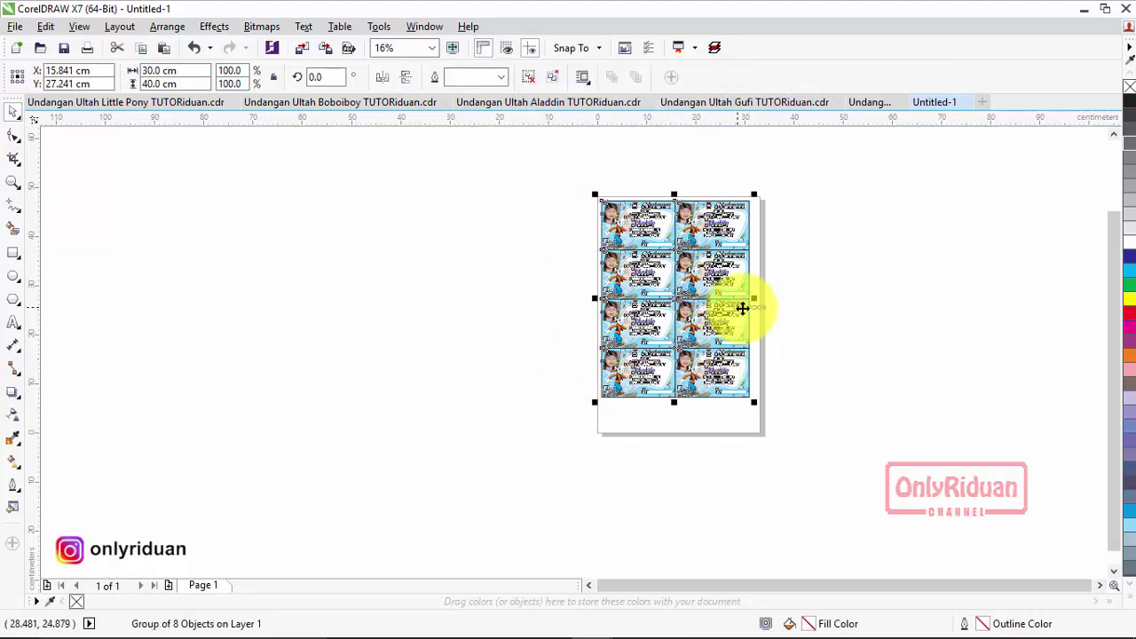
key("p")
key("p")
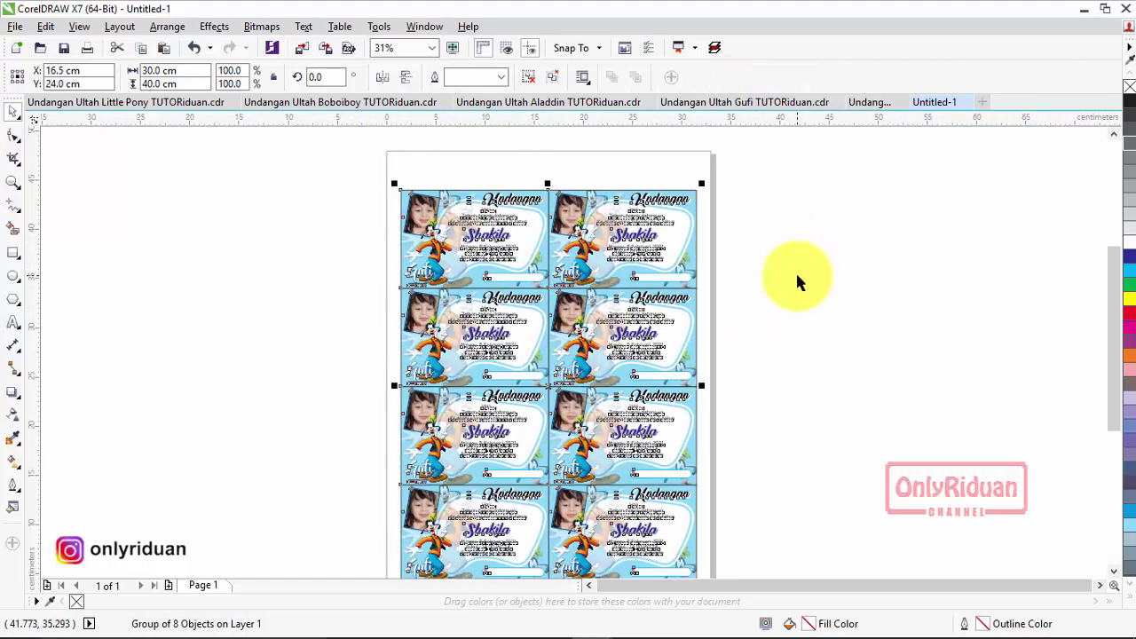
left_click(797, 280)
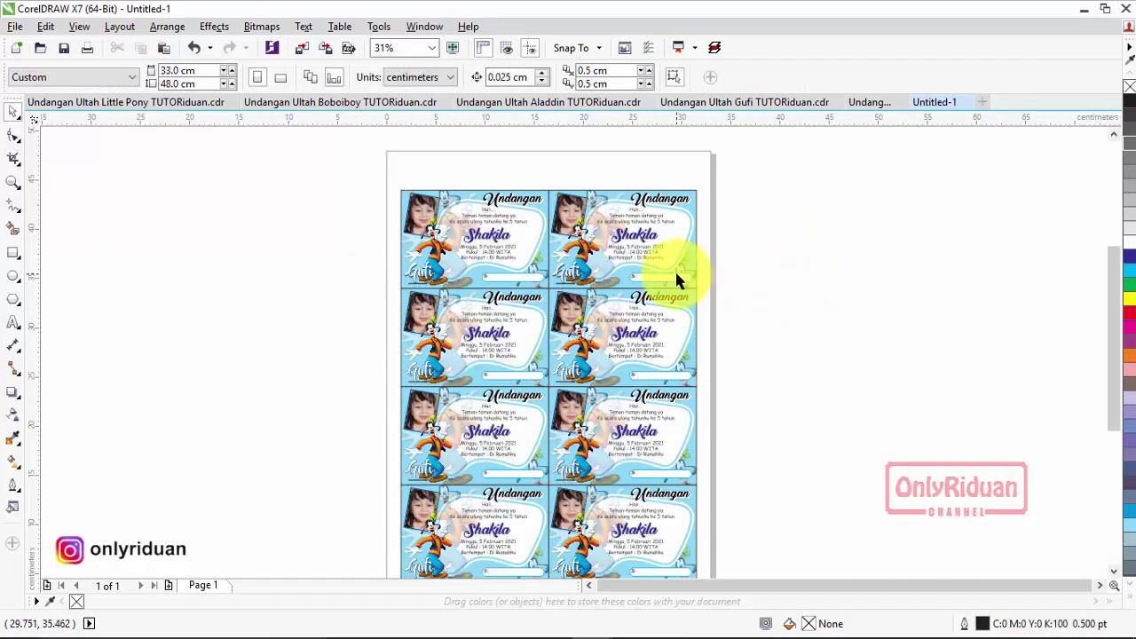
scroll(674, 278, "down", 2)
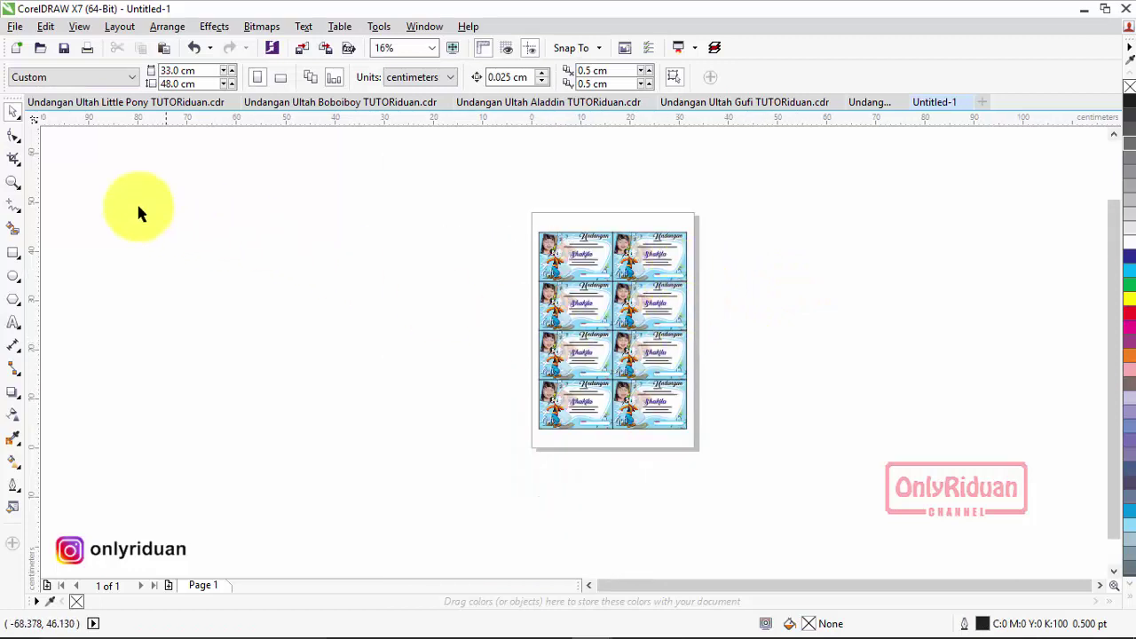
left_click(12, 182)
left_click_drag(512, 198, 740, 476)
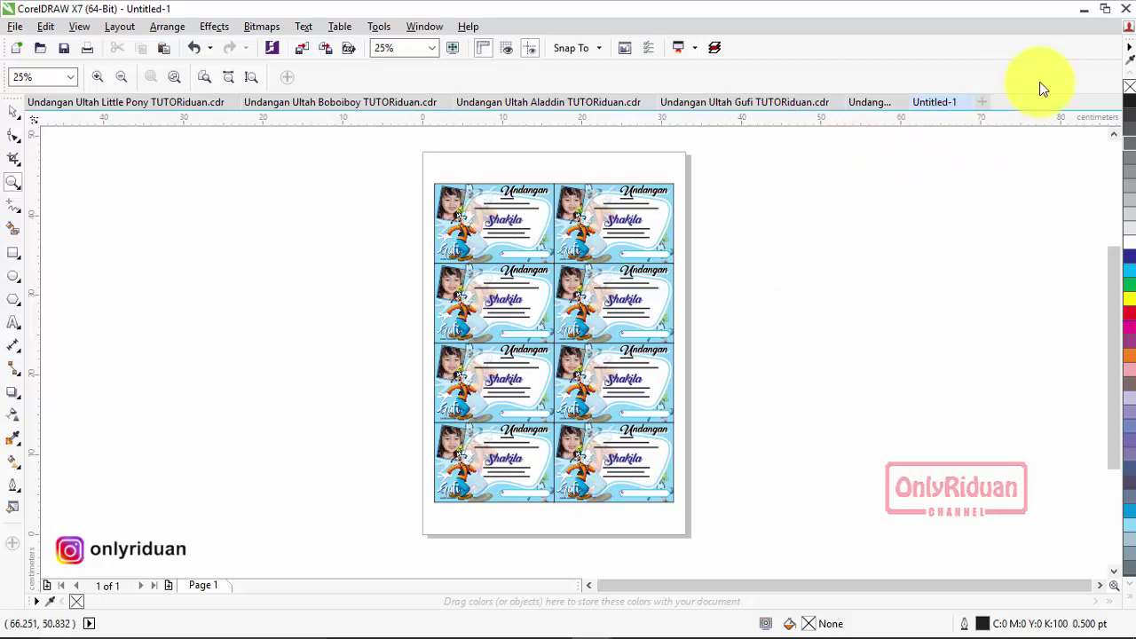
- Switch to Chrome and look through the TUTORiduan page's font list and its free birthday invitation designs
mouse_move(688, 632)
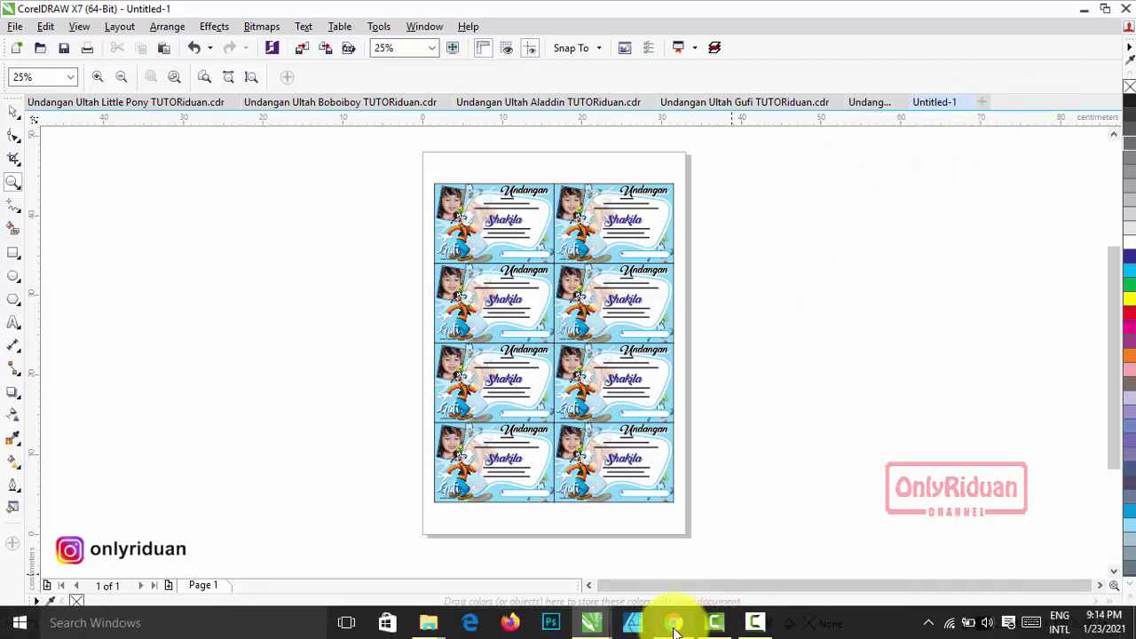
left_click(672, 601)
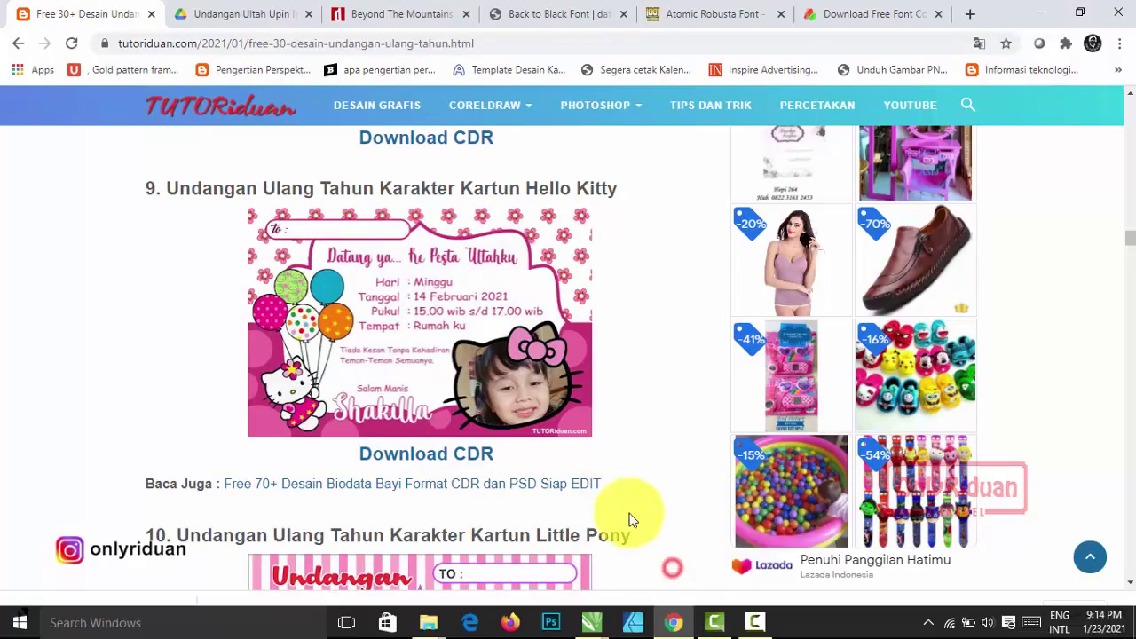
scroll(597, 451, "up", 10)
scroll(596, 451, "up", 15)
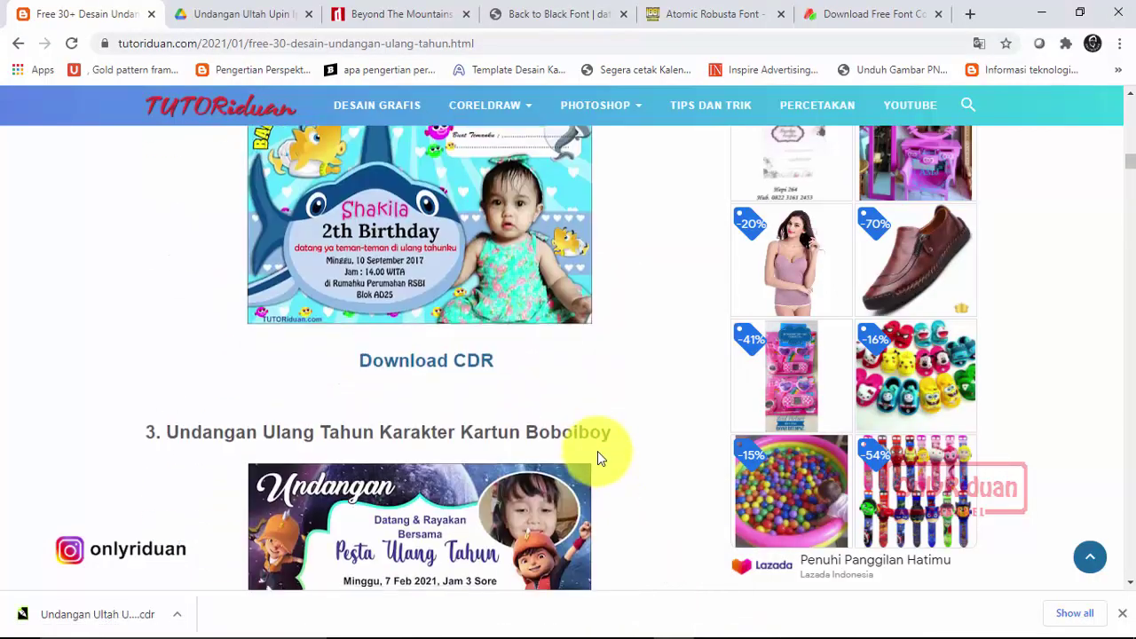
scroll(597, 451, "up", 4)
scroll(598, 451, "down", 12)
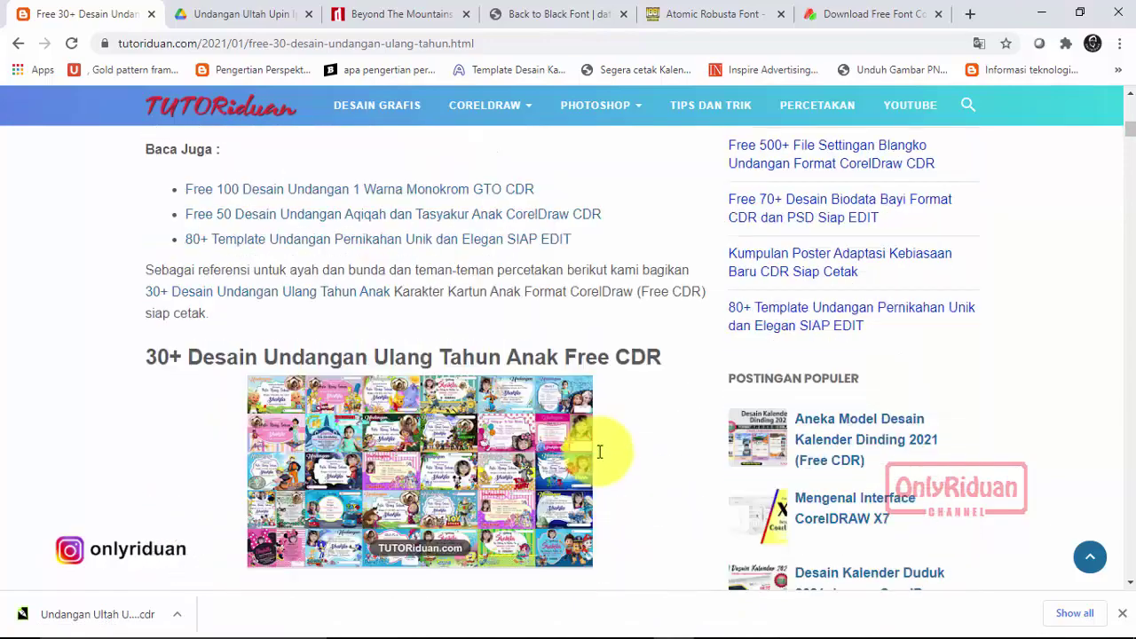
scroll(598, 452, "up", 2)
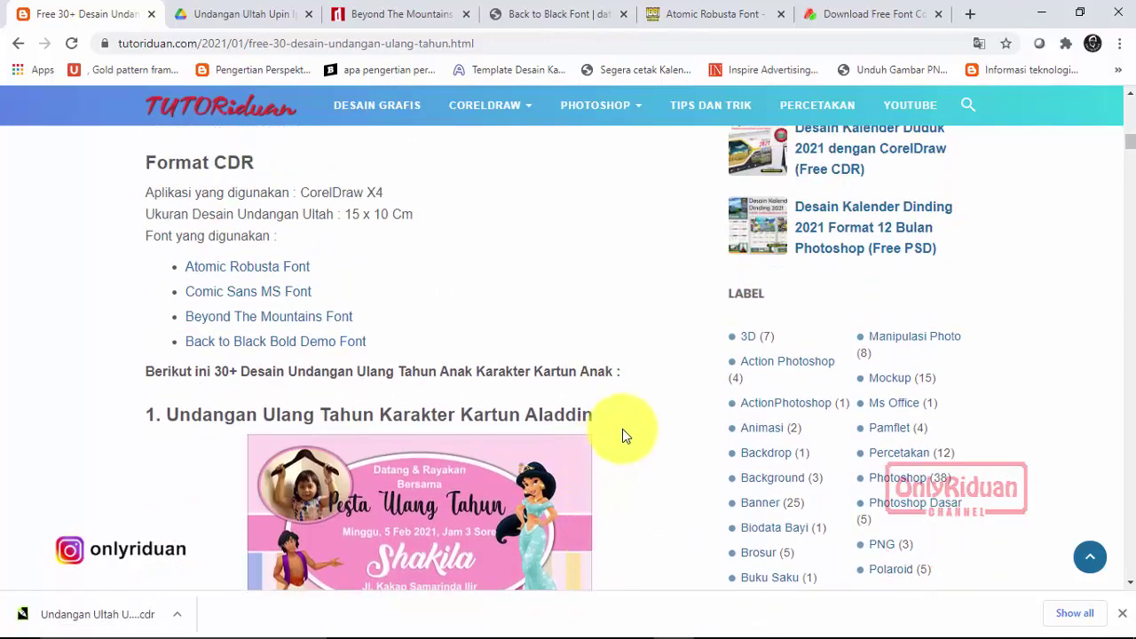
scroll(622, 432, "down", 3)
scroll(622, 432, "down", 8)
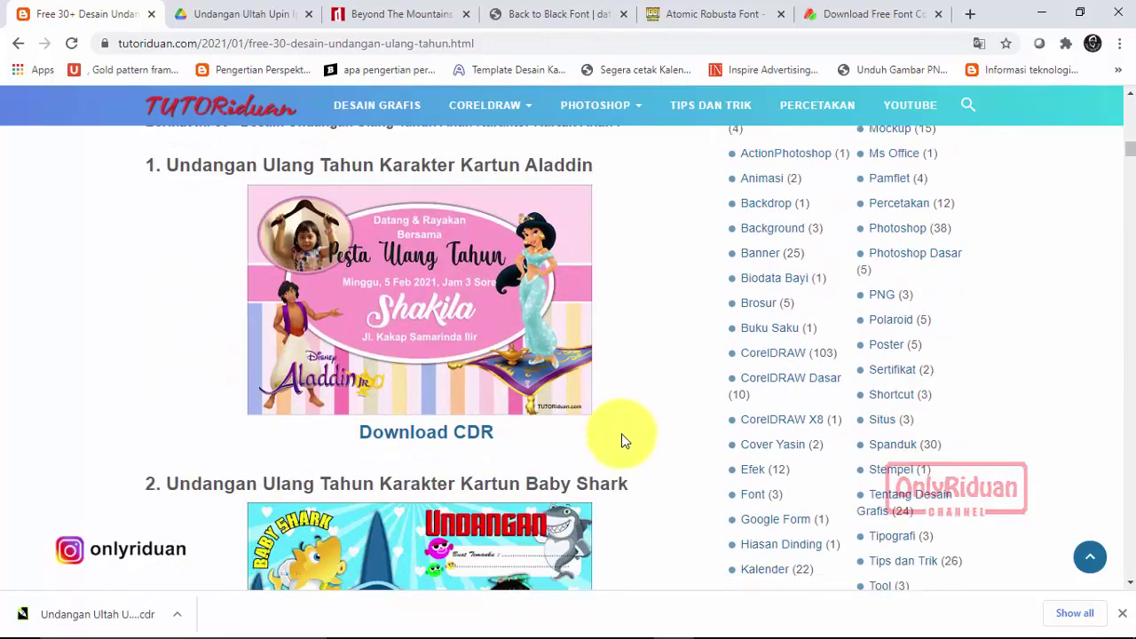
scroll(622, 435, "down", 8)
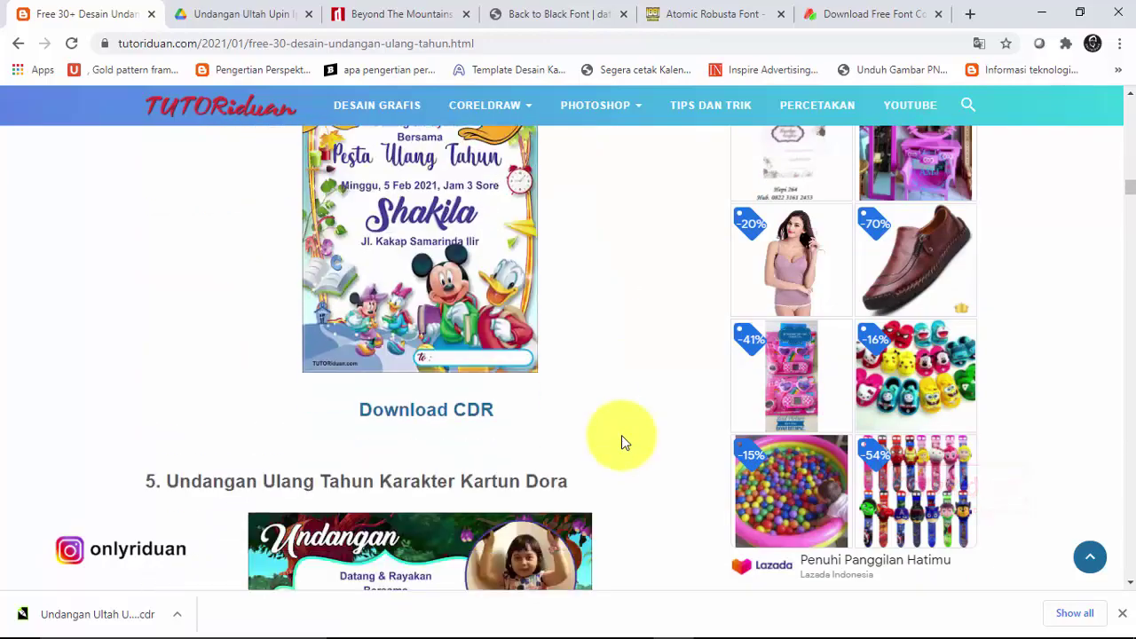